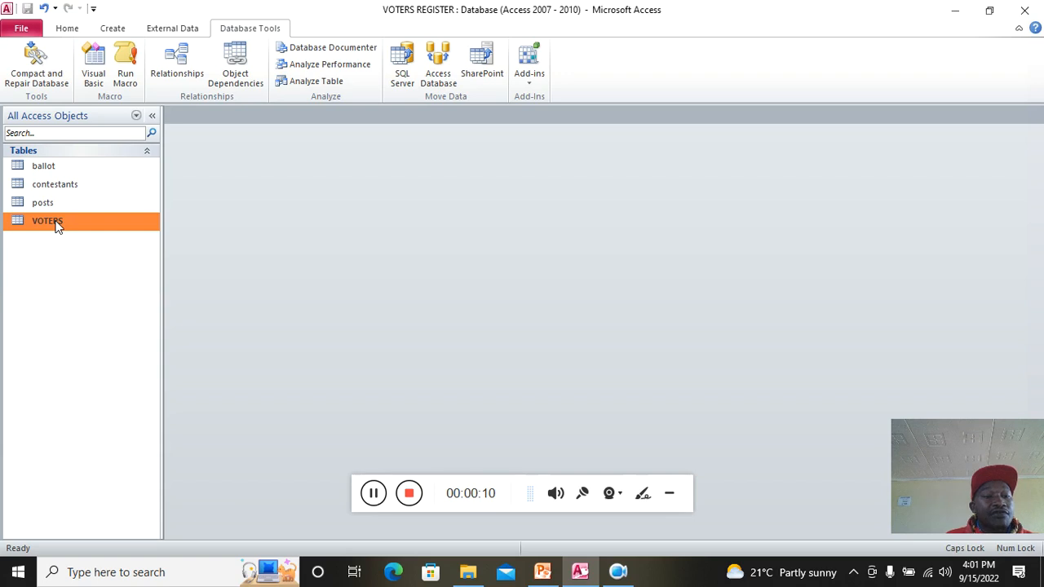
# Start a new query in Design view, add the VOTERS table and enlarge its field list.
pyautogui.click(101, 36)
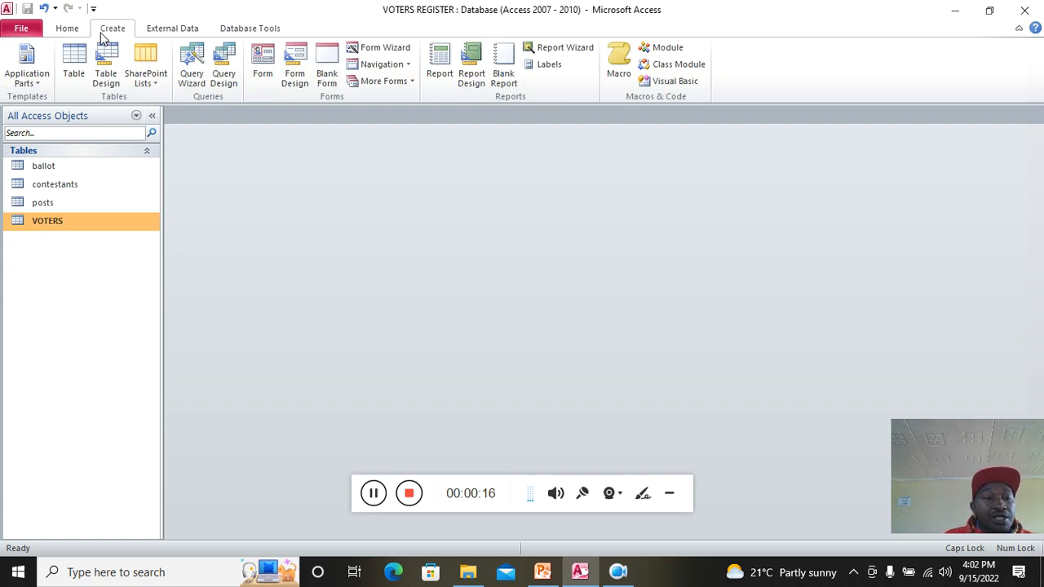
pyautogui.click(669, 494)
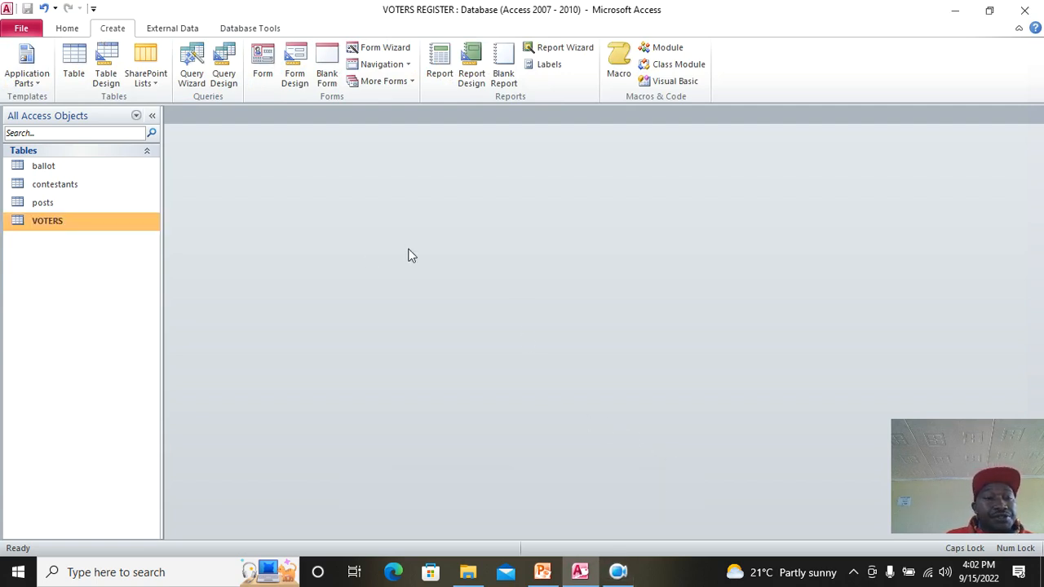
pyautogui.click(223, 78)
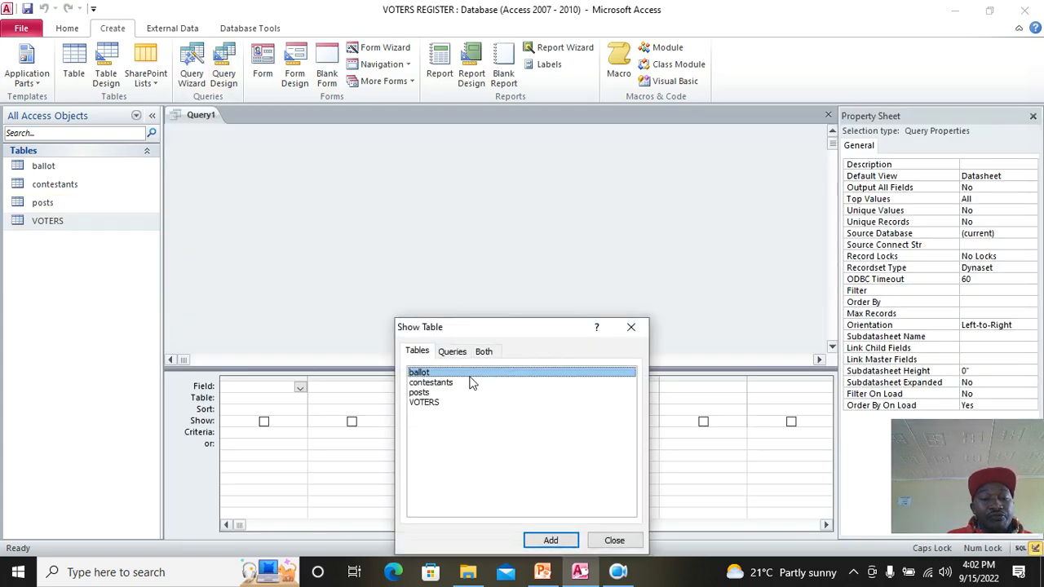
pyautogui.doubleClick(441, 402)
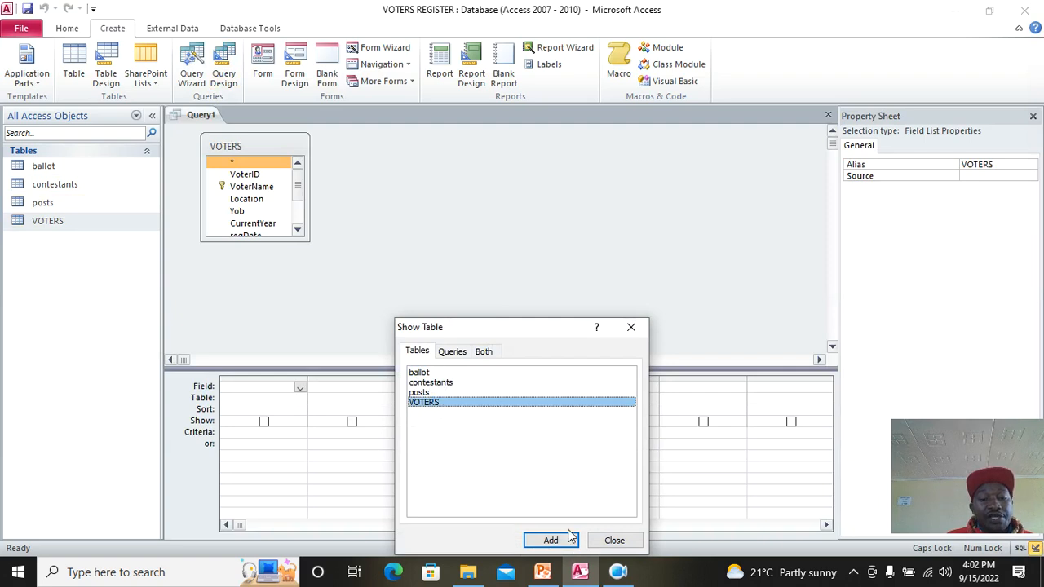
pyautogui.click(614, 540)
pyautogui.moveTo(289, 240); pyautogui.dragTo(330, 351)
# Add all the VOTERS fields to the query grid, from VoterID through CPOST.
pyautogui.doubleClick(244, 174)
pyautogui.doubleClick(259, 187)
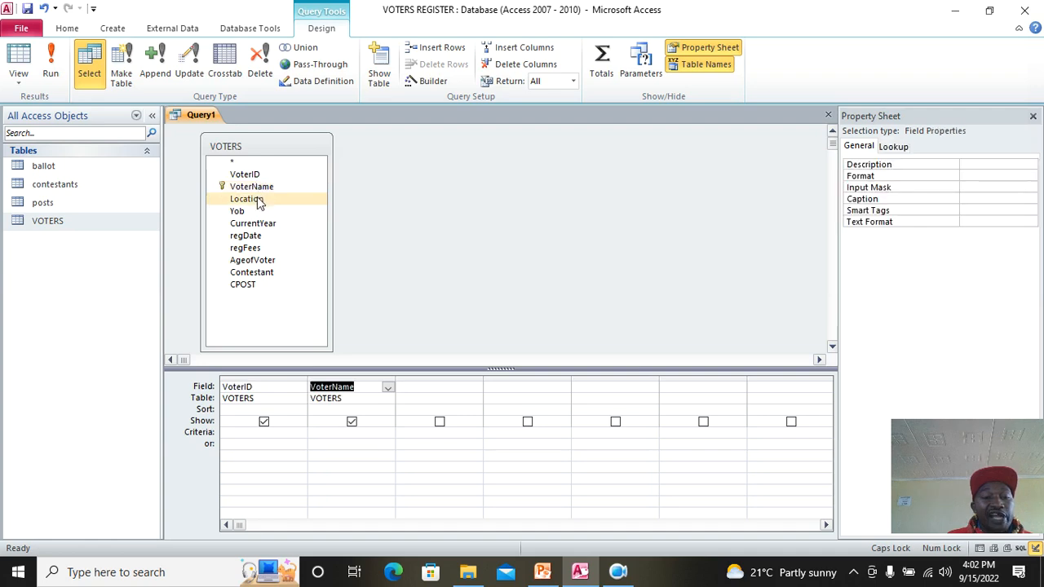
pyautogui.doubleClick(255, 198)
pyautogui.doubleClick(245, 211)
pyautogui.doubleClick(268, 224)
pyautogui.doubleClick(266, 236)
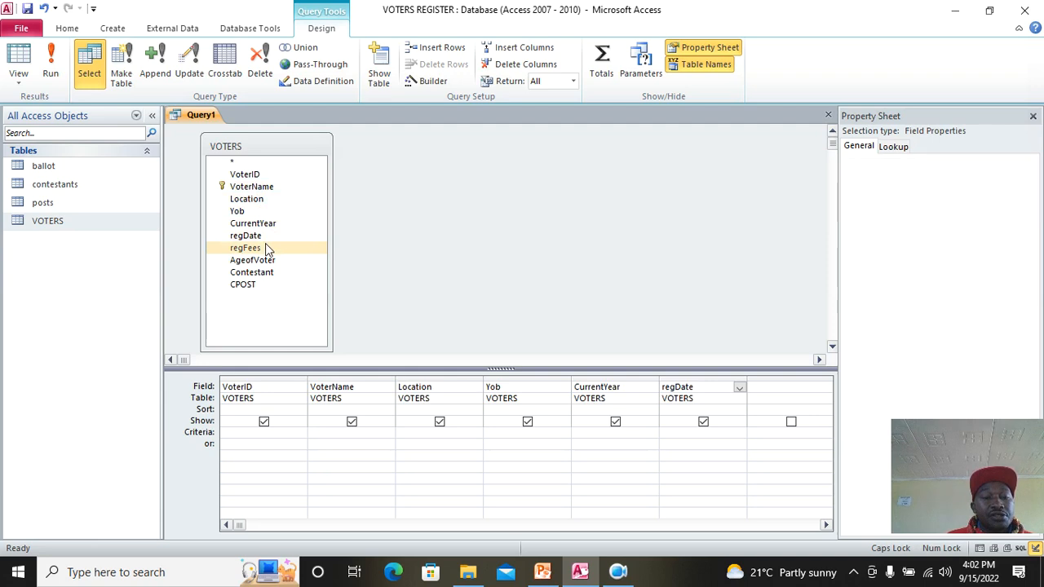
pyautogui.doubleClick(245, 248)
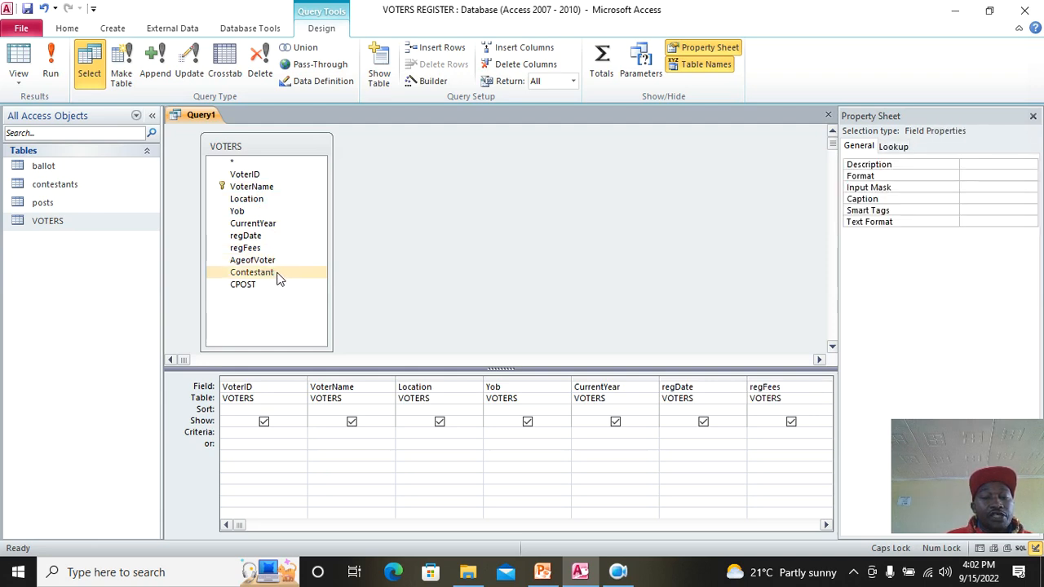
pyautogui.click(258, 287)
pyautogui.moveTo(240, 526); pyautogui.dragTo(430, 525)
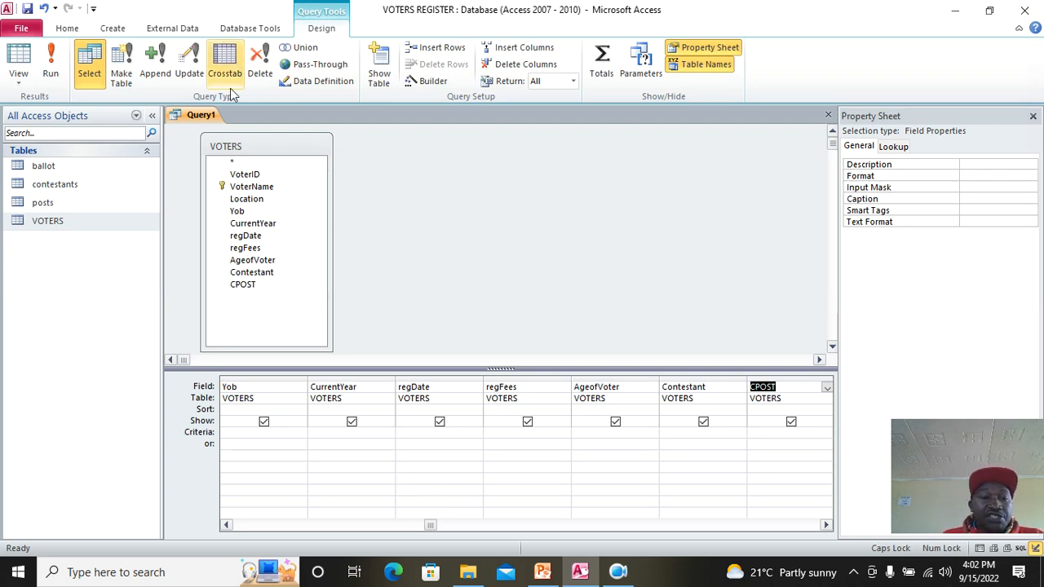
# Run the voters query, save it as VOTERSQ and close it.
pyautogui.click(50, 67)
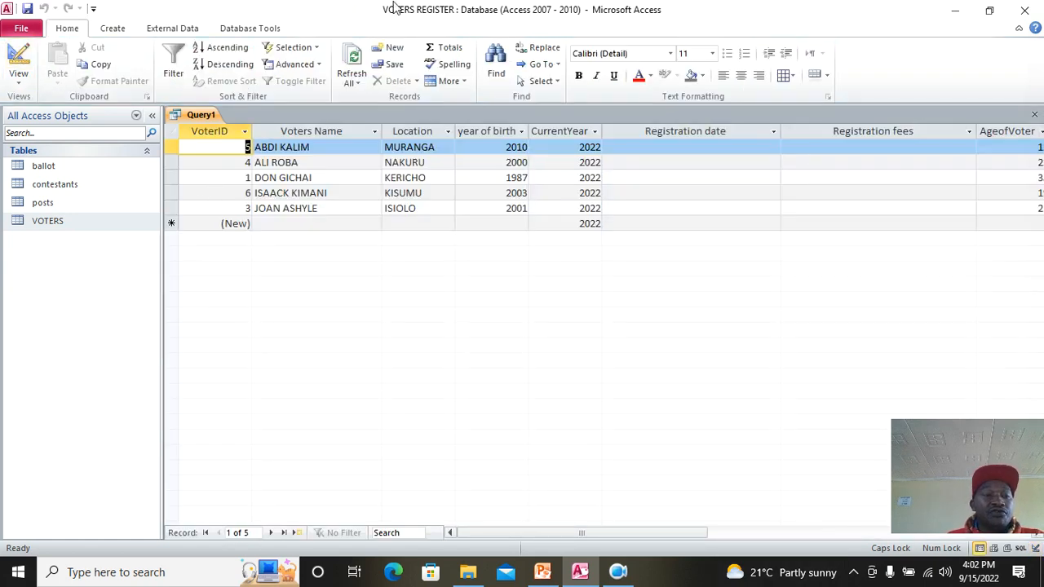
pyautogui.rightClick(174, 114)
pyautogui.click(204, 143)
pyautogui.write('VOTERSQ')
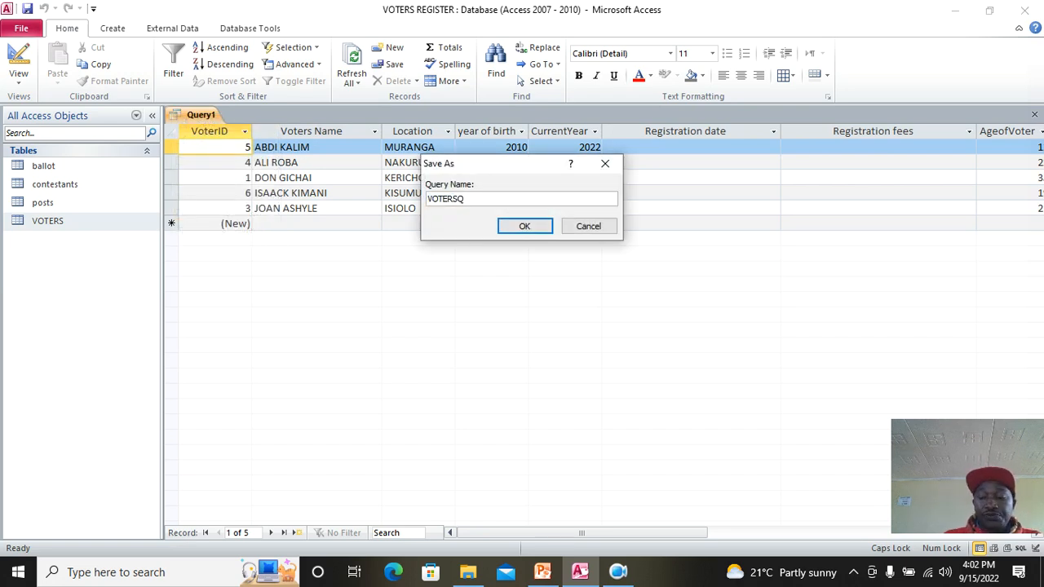
pyautogui.press('Return')
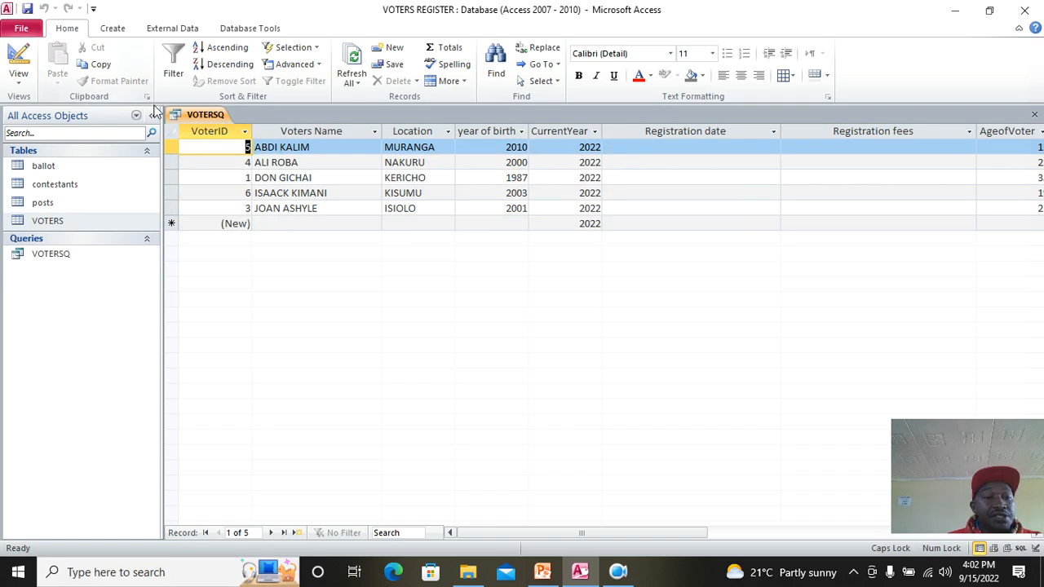
pyautogui.rightClick(197, 116)
pyautogui.click(225, 141)
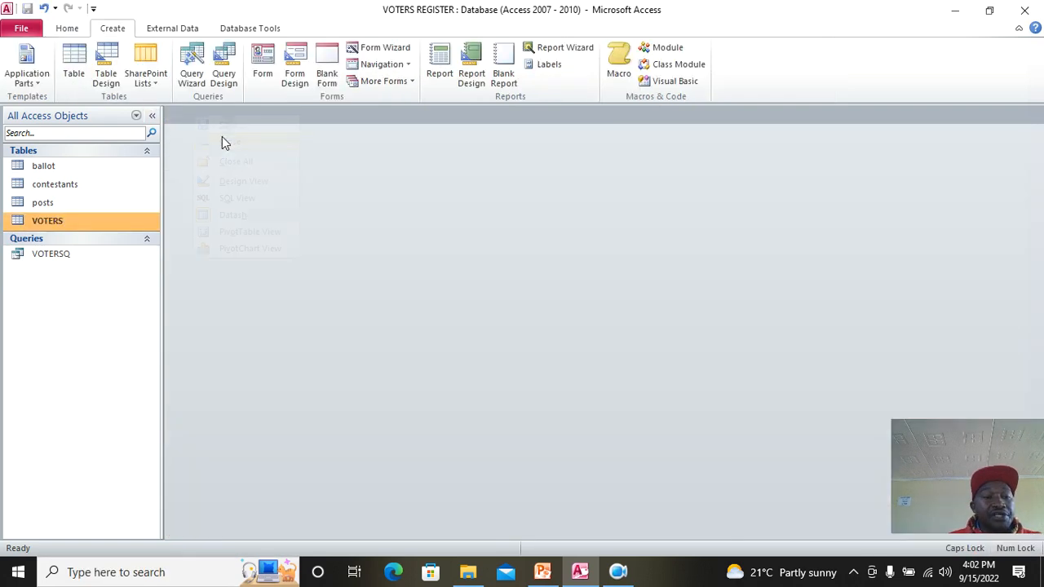
# Create a query on the contestants table with the ContestantID, Cname and Post fields, and run it.
pyautogui.click(222, 78)
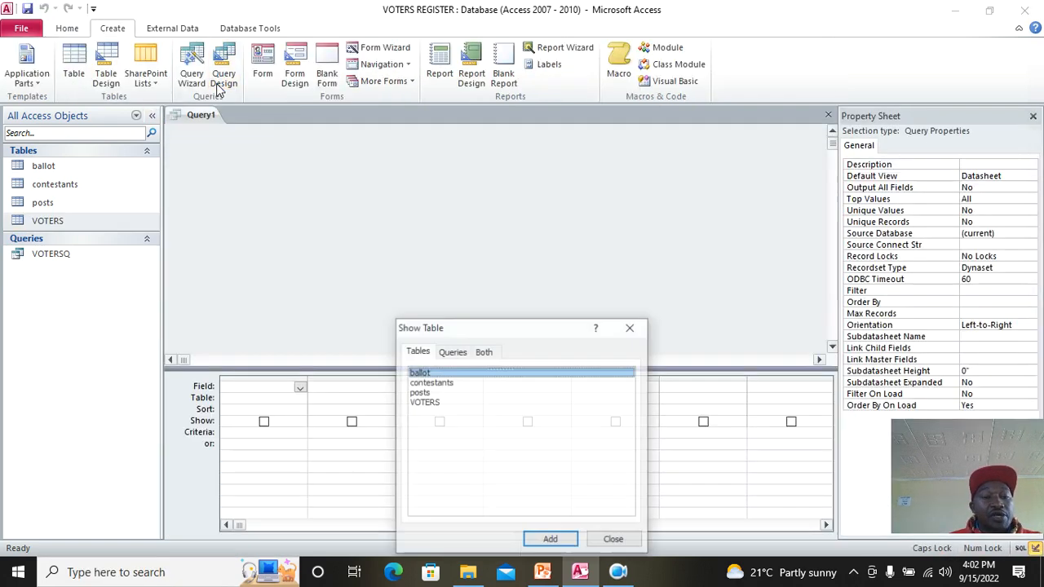
pyautogui.doubleClick(432, 383)
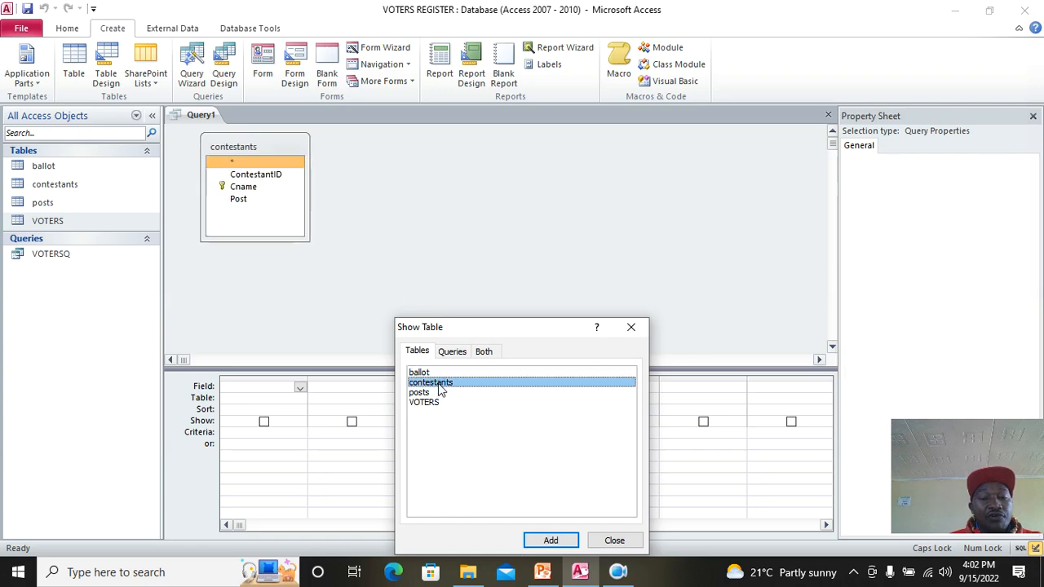
pyautogui.click(613, 540)
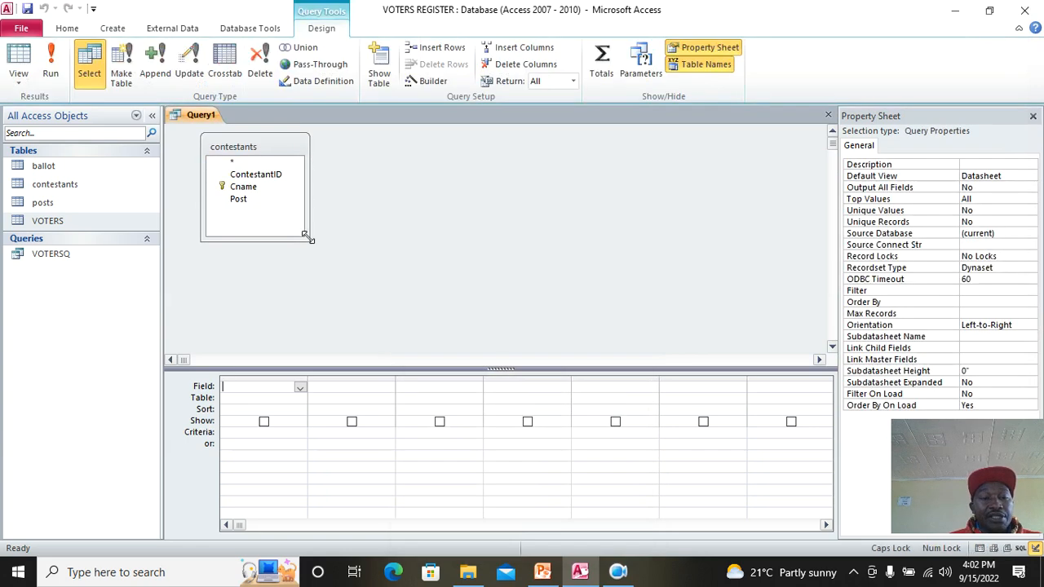
pyautogui.doubleClick(269, 175)
pyautogui.doubleClick(249, 187)
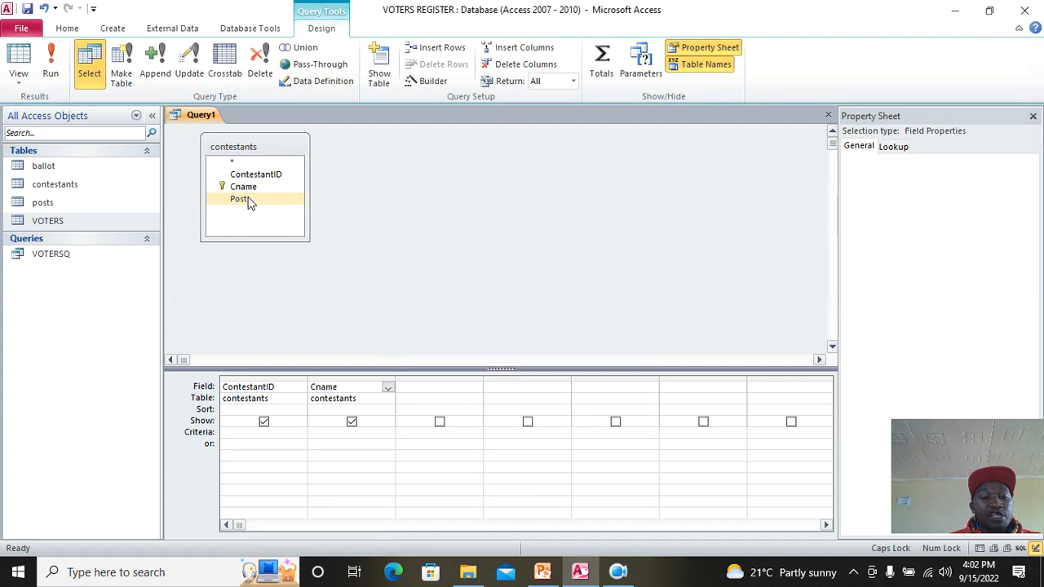
pyautogui.doubleClick(239, 198)
pyautogui.click(51, 70)
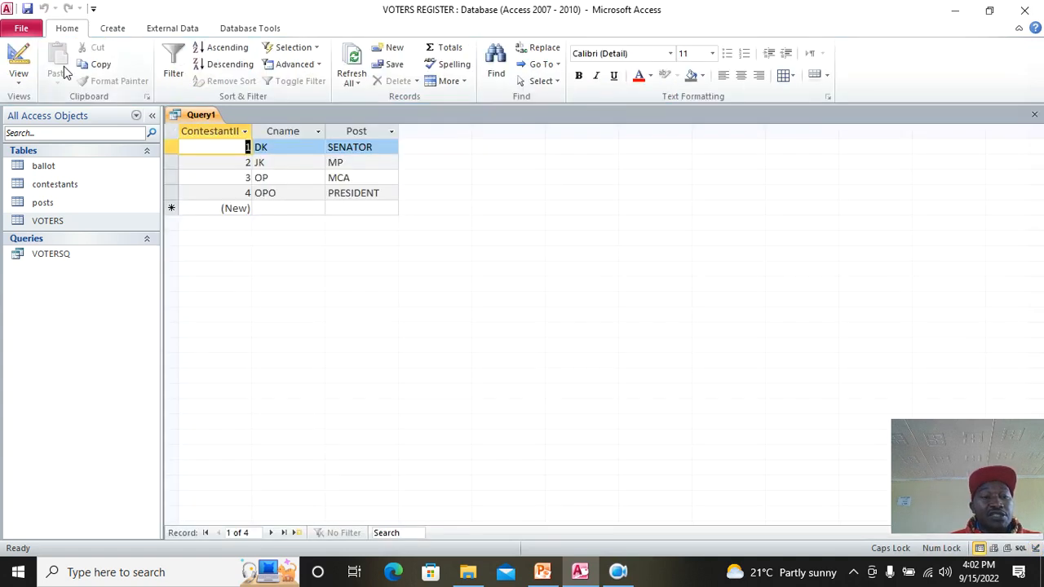
# Save the contestants query as CONTESTANTSQ and close it.
pyautogui.rightClick(184, 121)
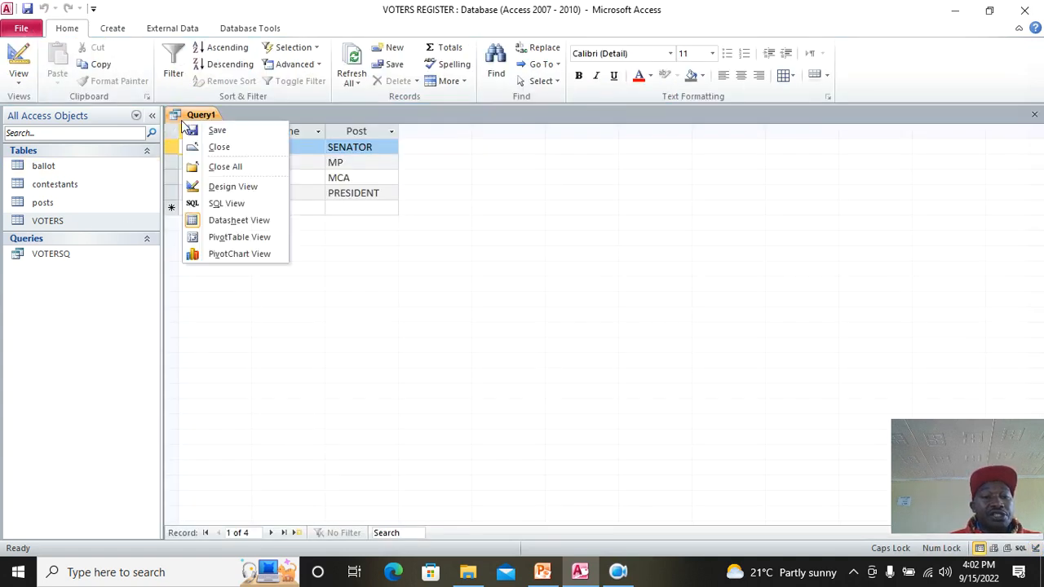
pyautogui.click(218, 130)
pyautogui.write('CONTESTANTSQ')
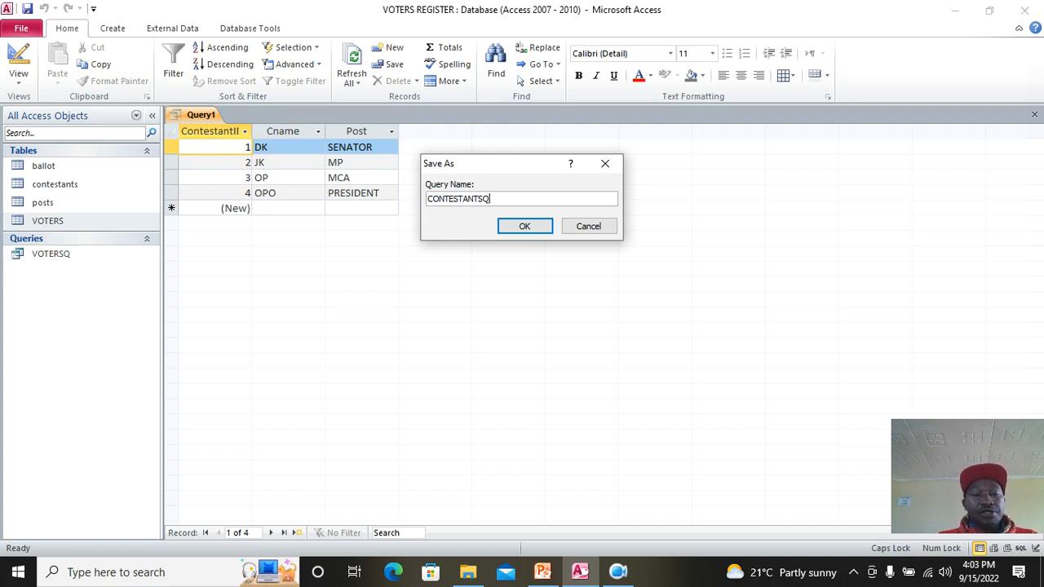
pyautogui.press('Return')
pyautogui.rightClick(217, 115)
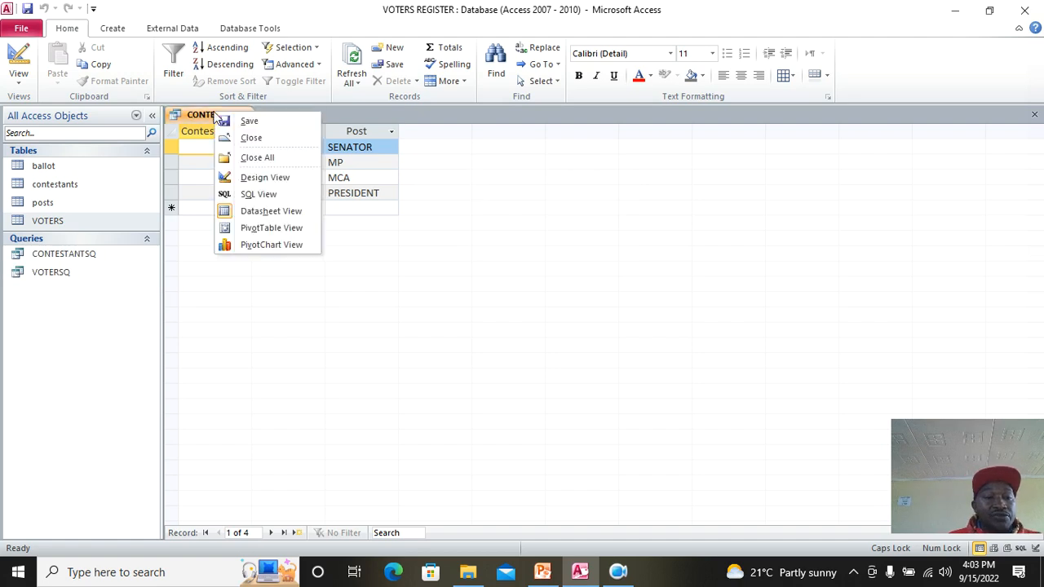
pyautogui.click(250, 156)
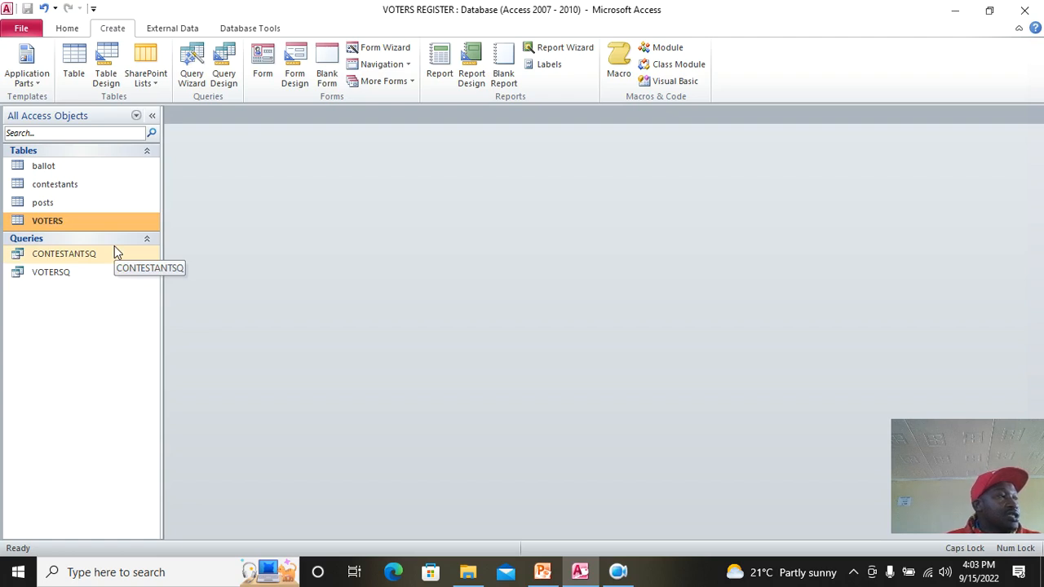
# Open the VOTERSQ query in Design view and run it.
pyautogui.rightClick(92, 258)
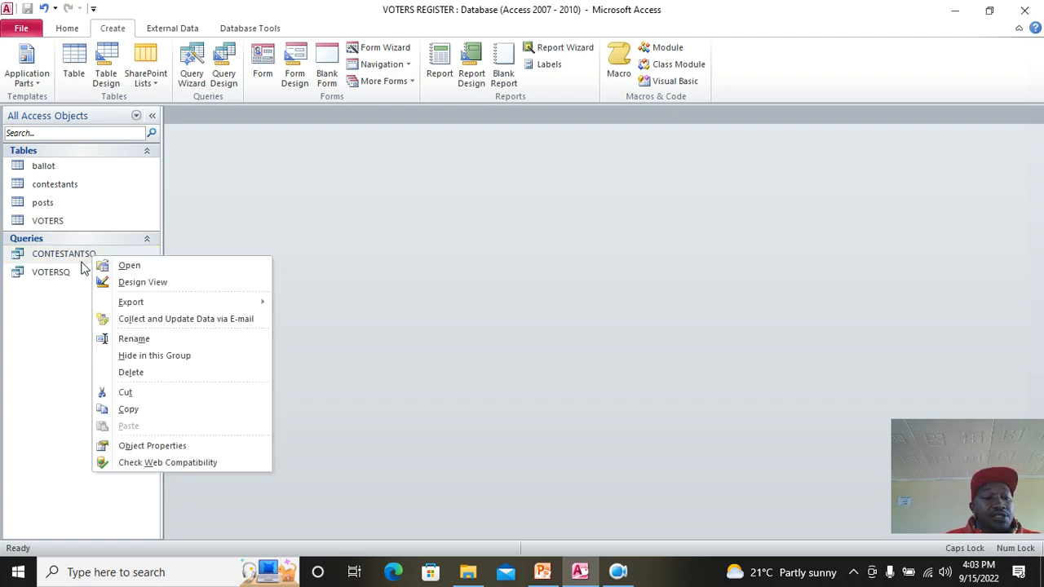
pyautogui.rightClick(69, 275)
pyautogui.click(118, 299)
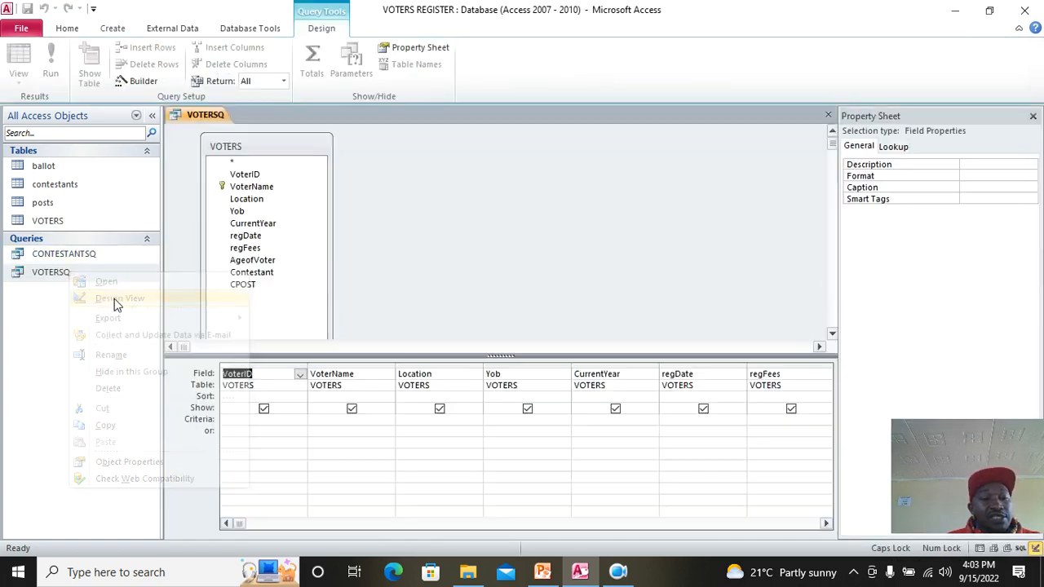
pyautogui.click(51, 65)
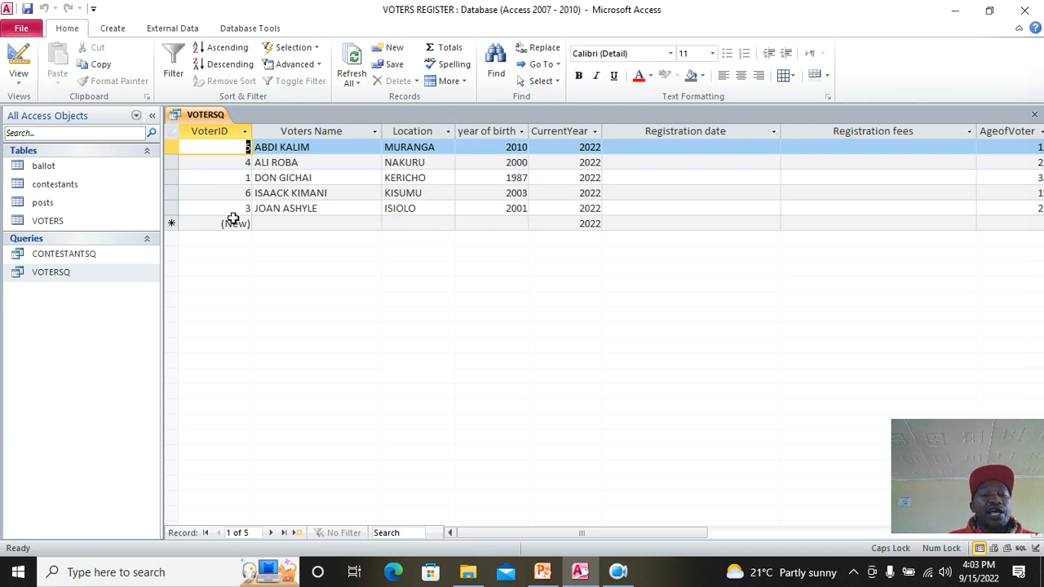
# Sort VOTERSQ by VoterID in ascending order, run the query and select the VoterID column.
pyautogui.click(19, 61)
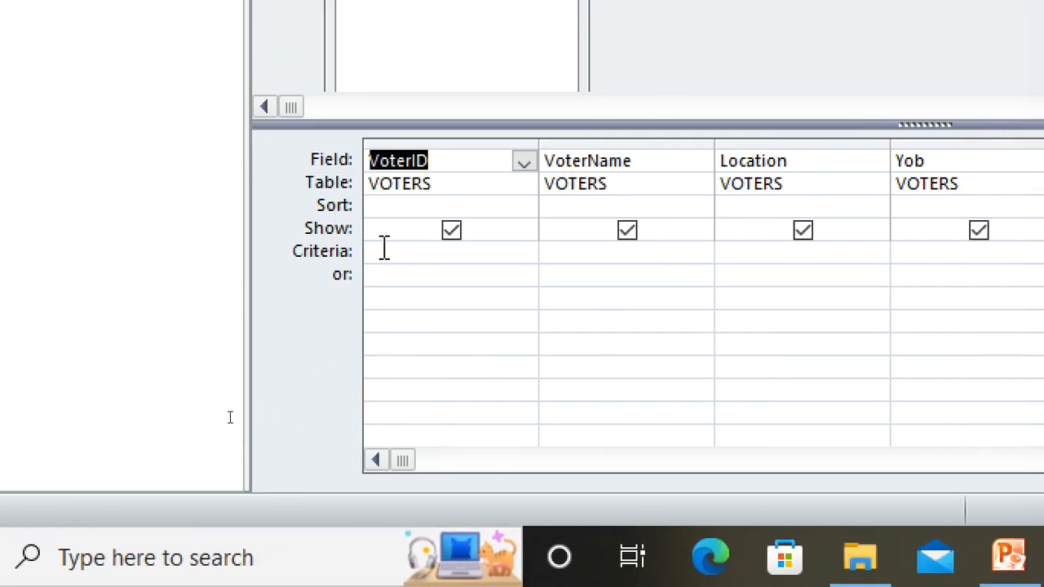
pyautogui.click(371, 207)
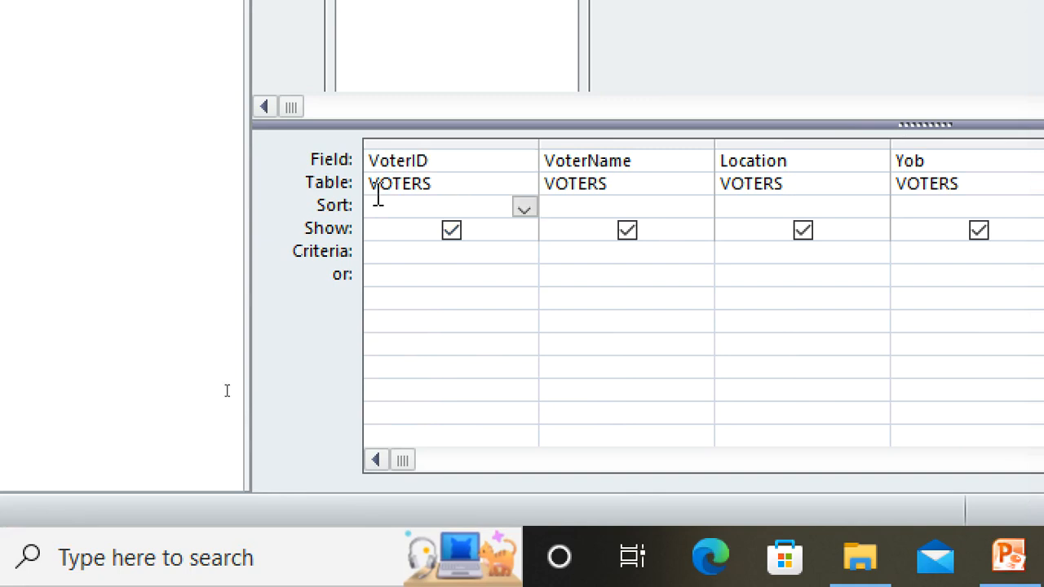
pyautogui.click(524, 211)
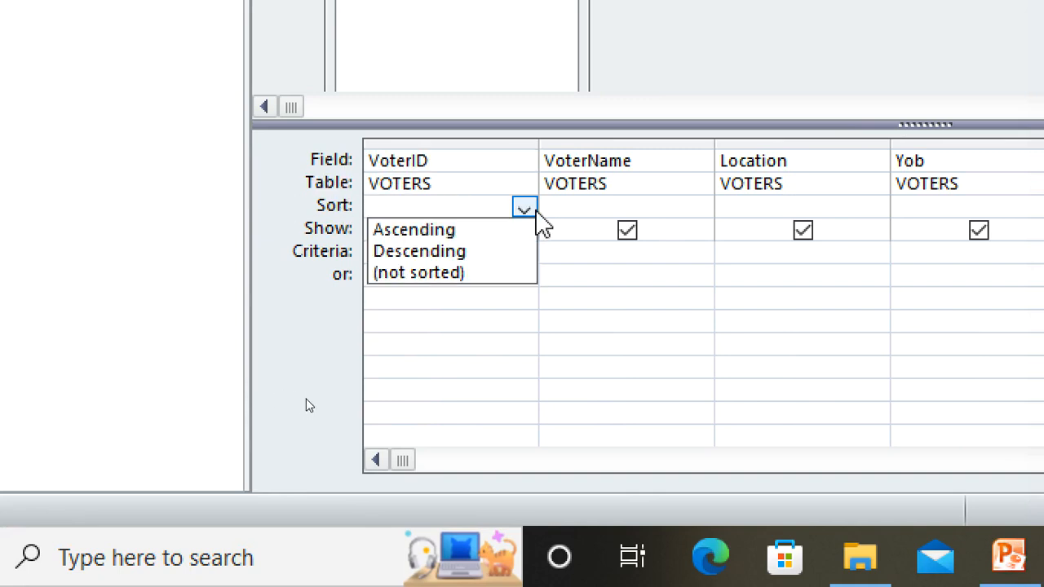
pyautogui.click(466, 230)
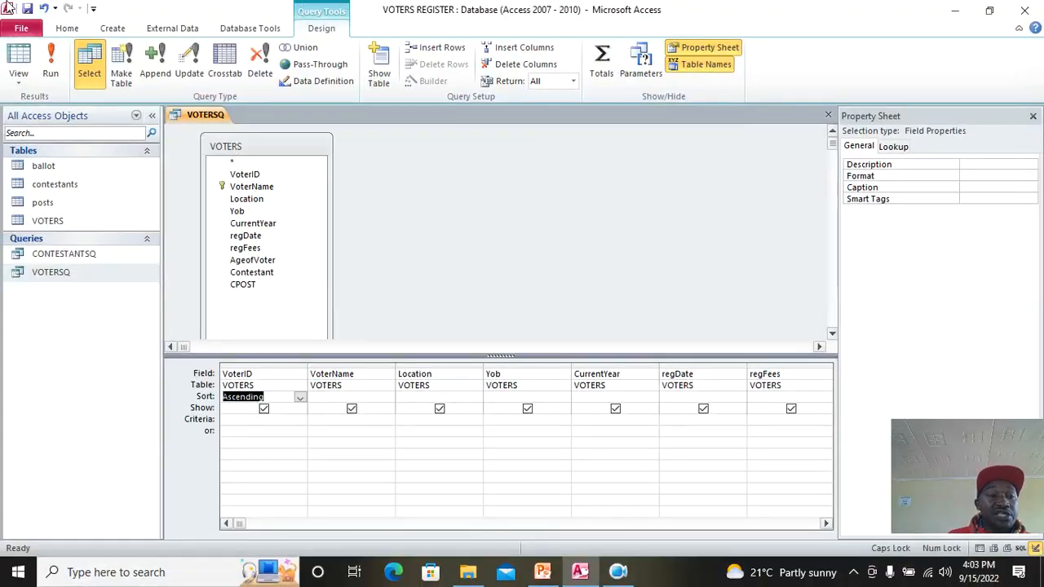
pyautogui.click(52, 63)
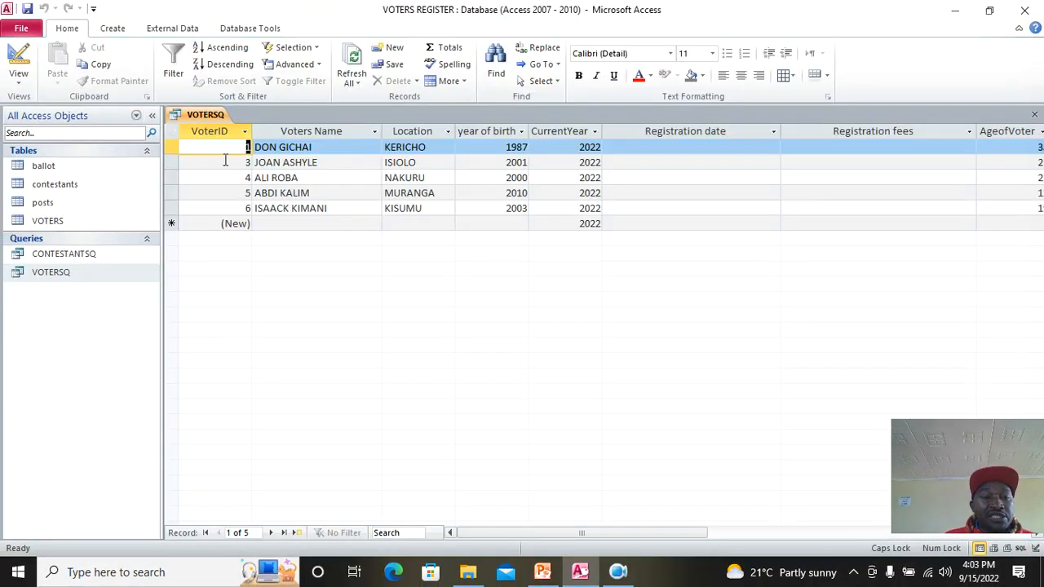
pyautogui.click(225, 133)
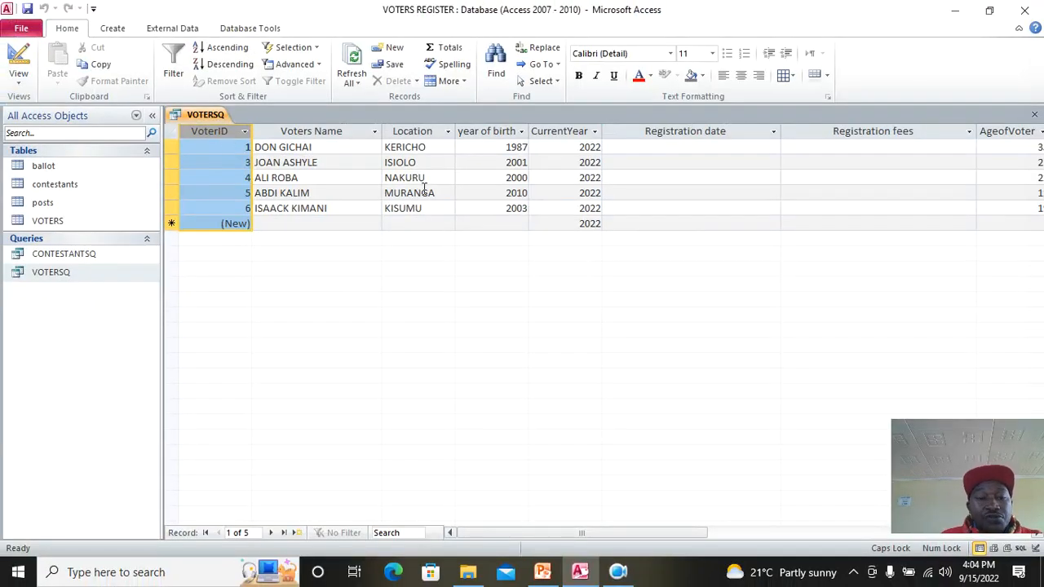
# Add a voter record through VOTERSQ with the voter's full name, the location KERICHO and the year of birth.
pyautogui.click(324, 222)
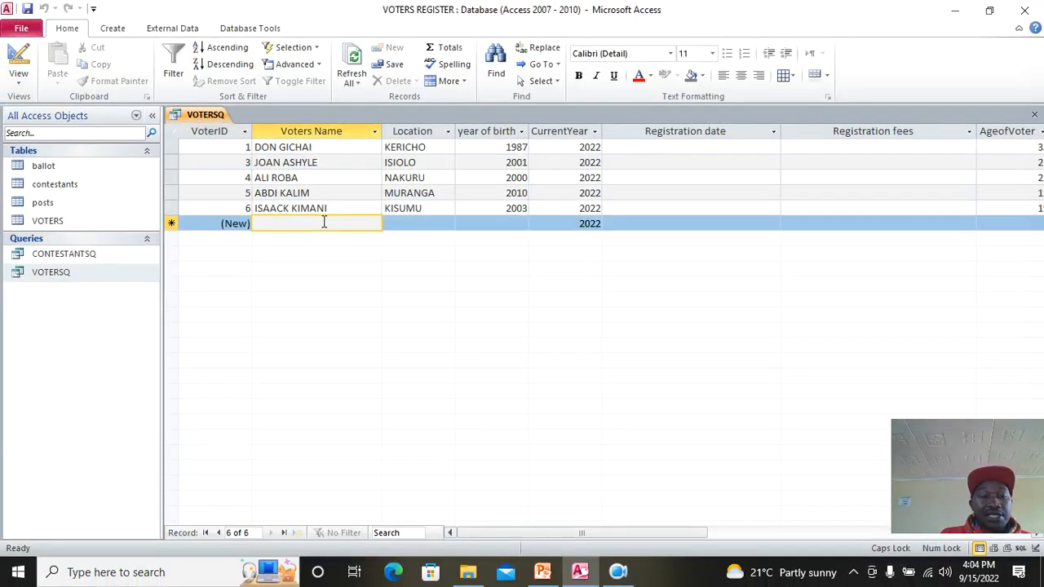
pyautogui.write('JEBET KILIMO')
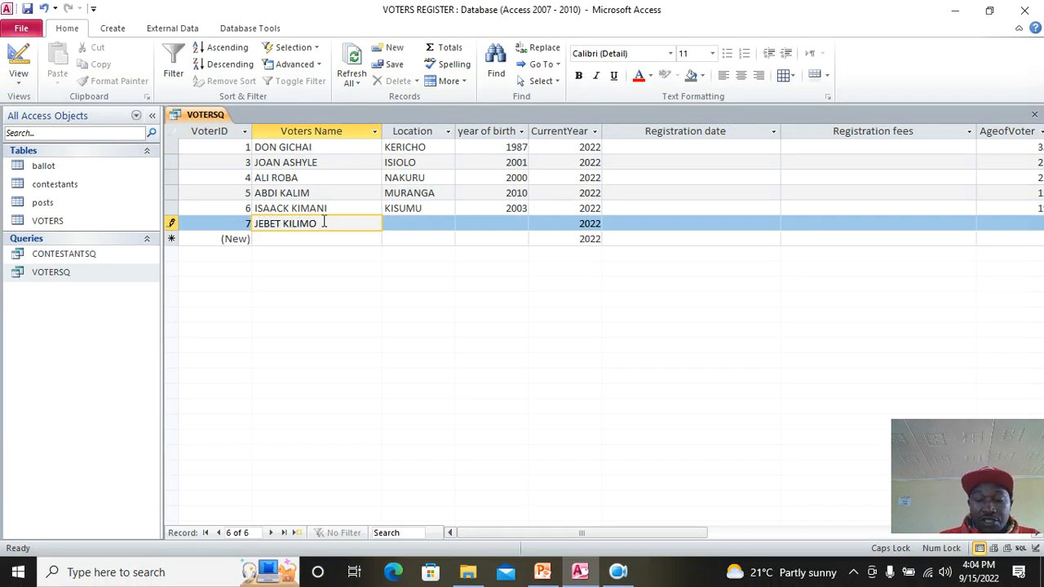
pyautogui.press('Tab')
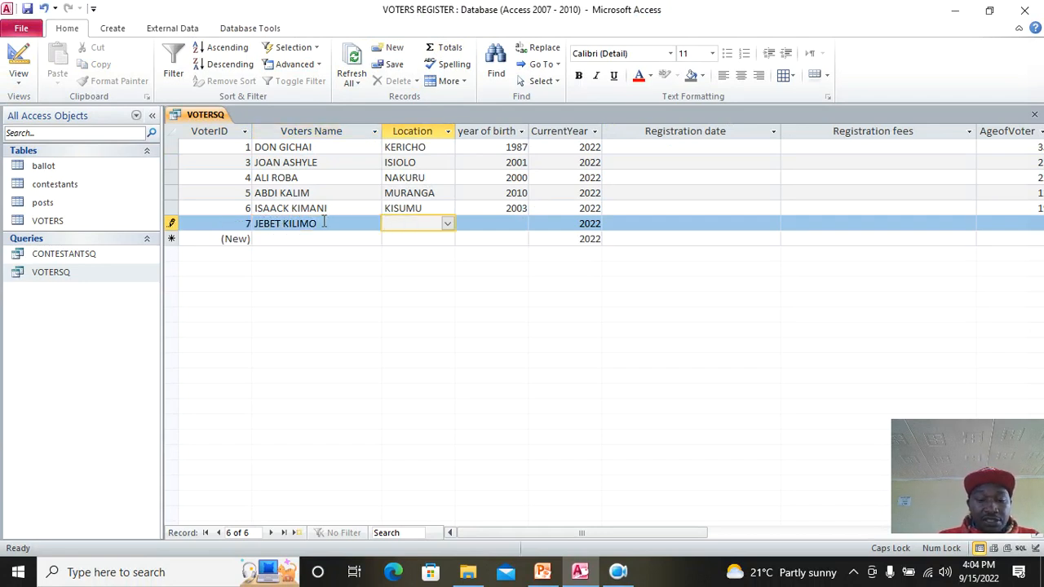
pyautogui.click(447, 223)
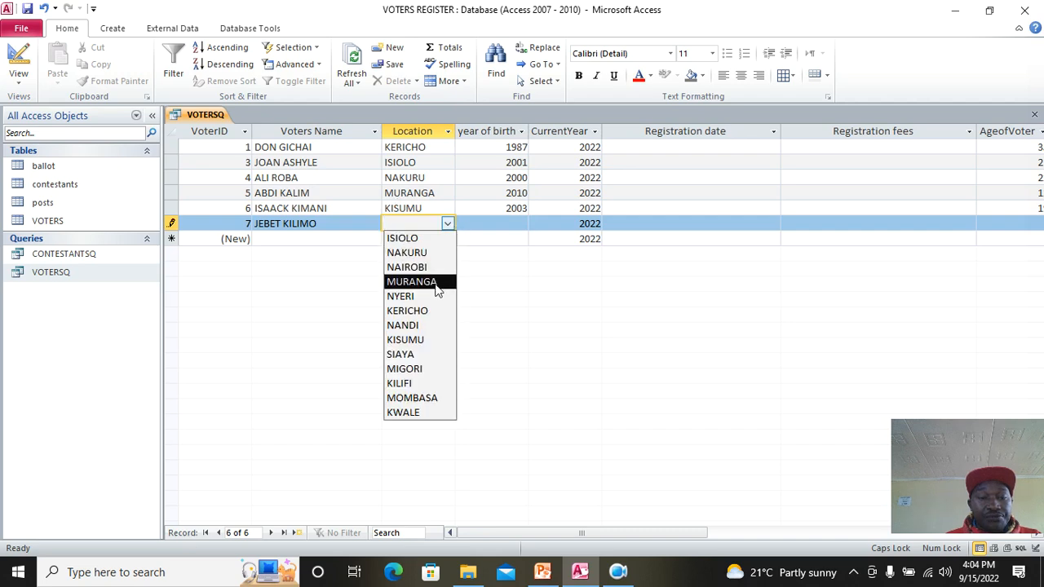
pyautogui.click(432, 312)
pyautogui.click(496, 224)
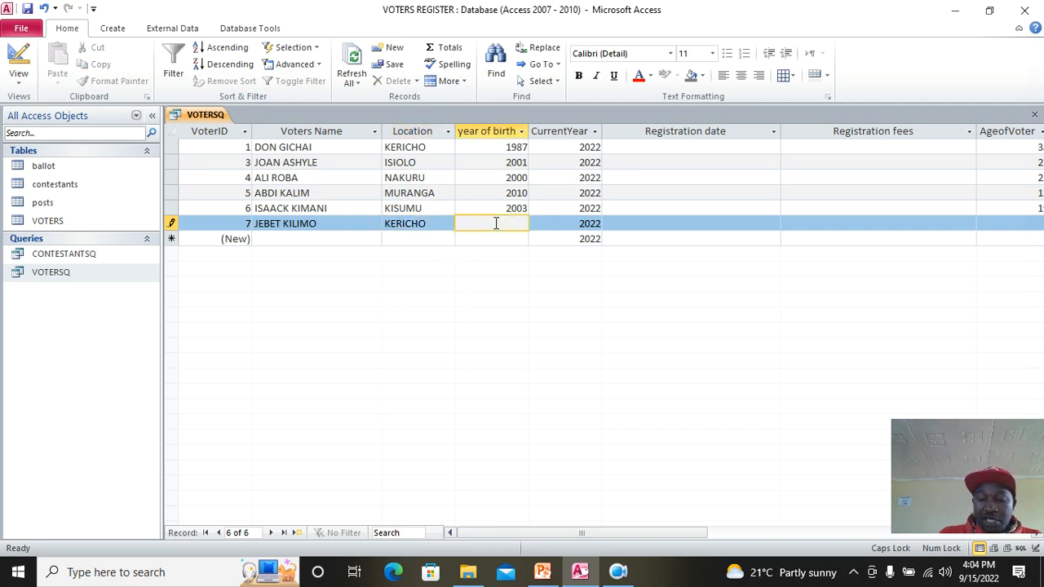
pyautogui.write('1985')
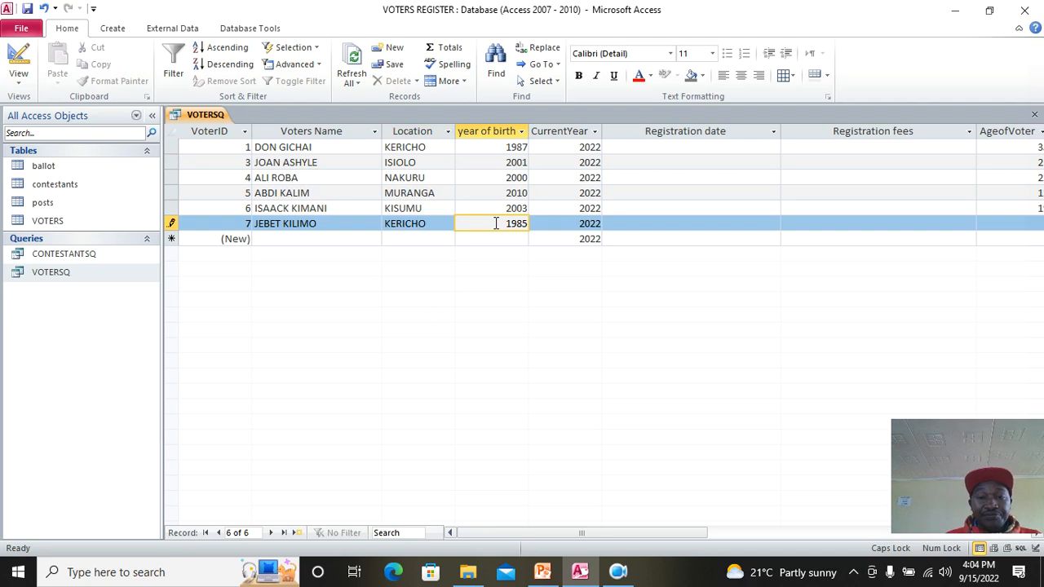
# Add another voter record through VOTERSQ with the full name, the location KISUMU and the year of birth.
pyautogui.click(287, 238)
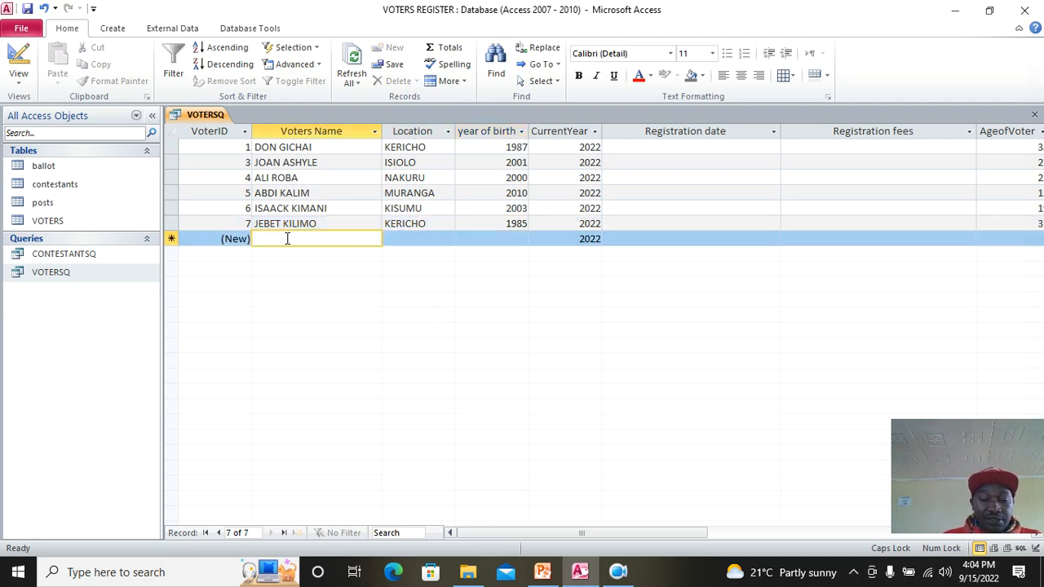
pyautogui.write('JAMES KOIBU')
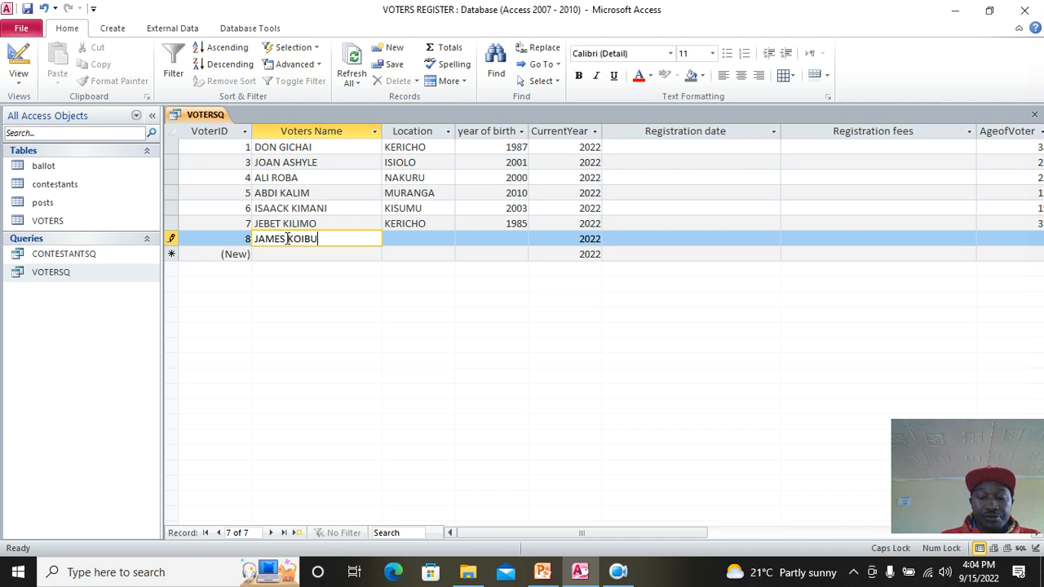
pyautogui.press('Tab')
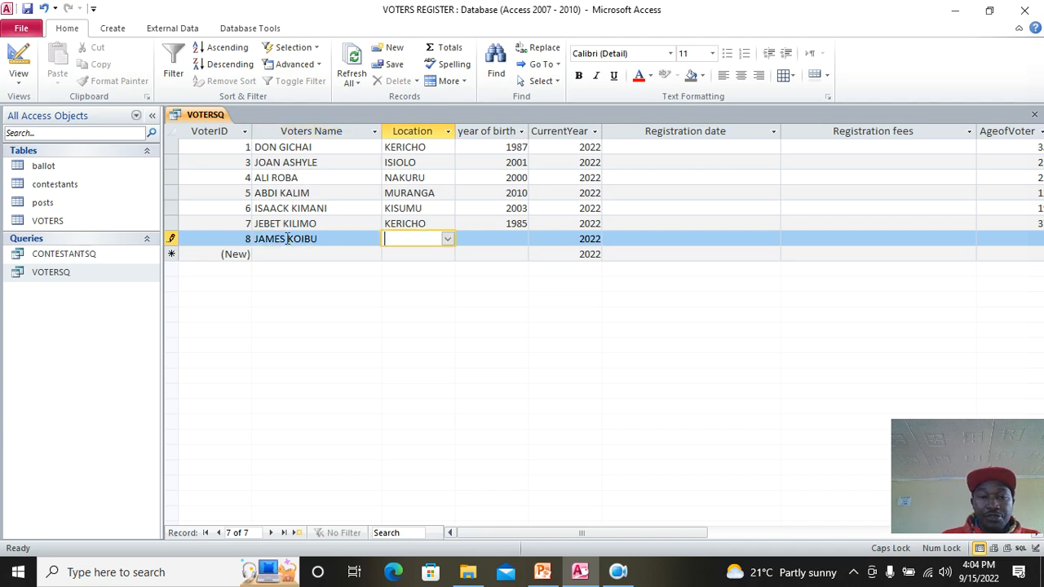
pyautogui.click(447, 238)
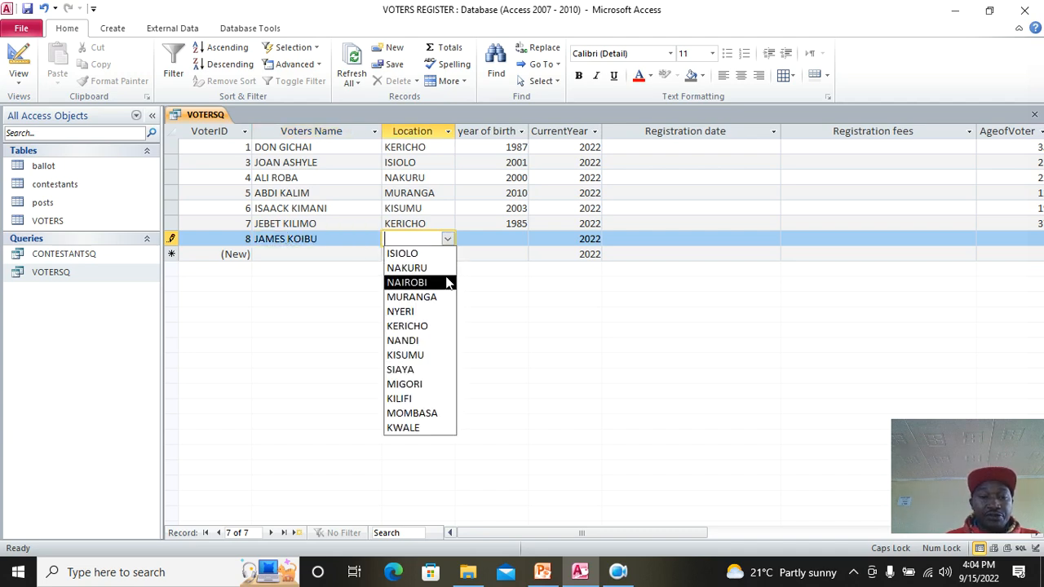
pyautogui.click(431, 356)
pyautogui.click(494, 239)
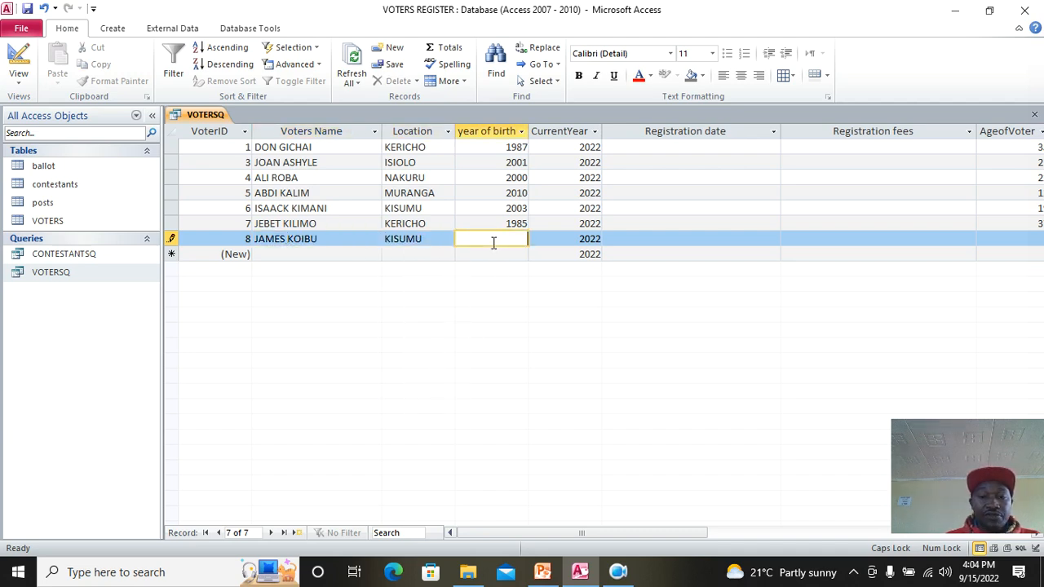
pyautogui.write('1969')
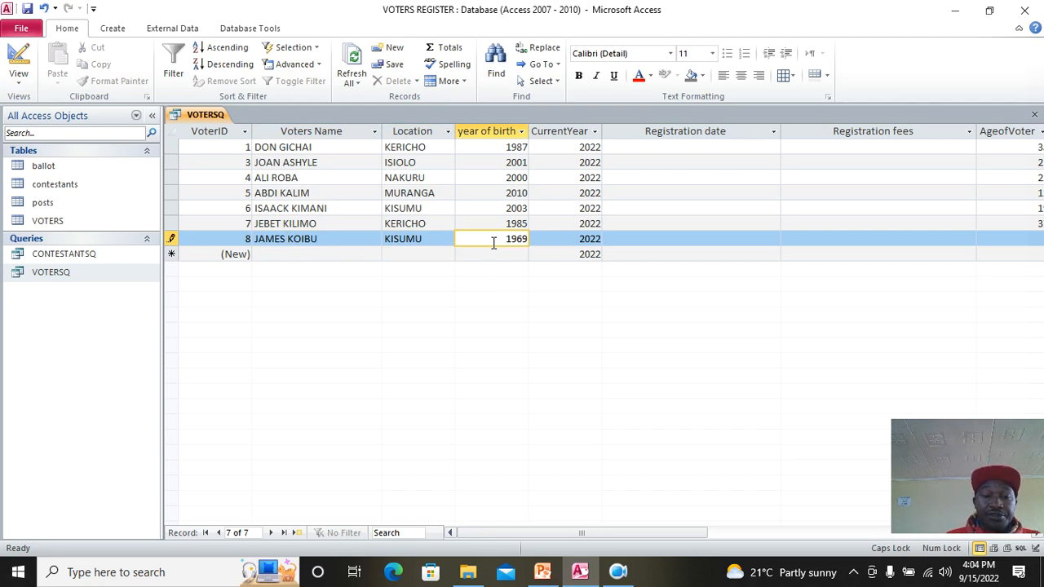
pyautogui.click(327, 254)
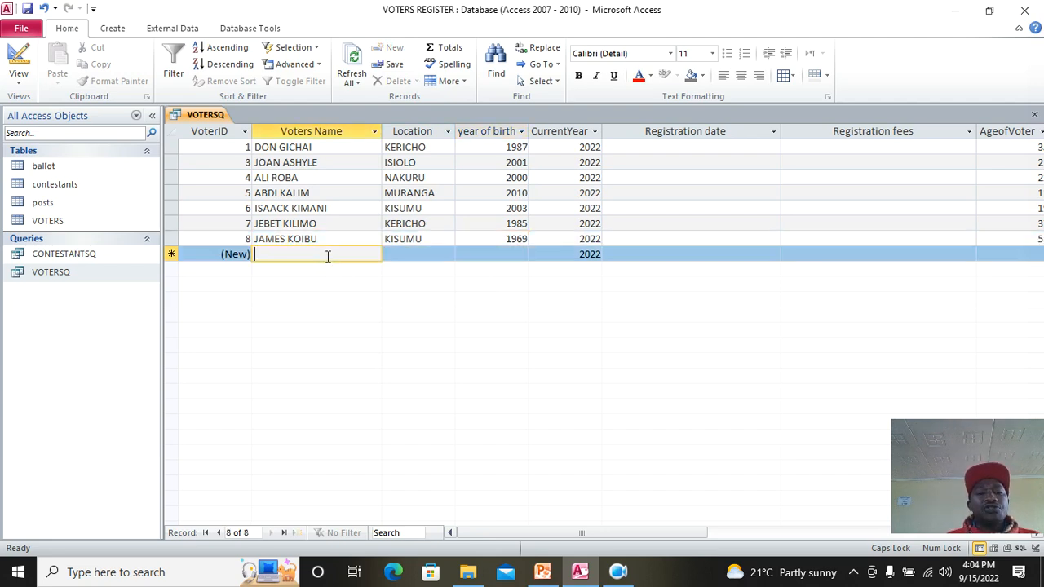
# Filter VOTERSQ by the Location criterion KERICHO, save it and run the query.
pyautogui.rightClick(207, 121)
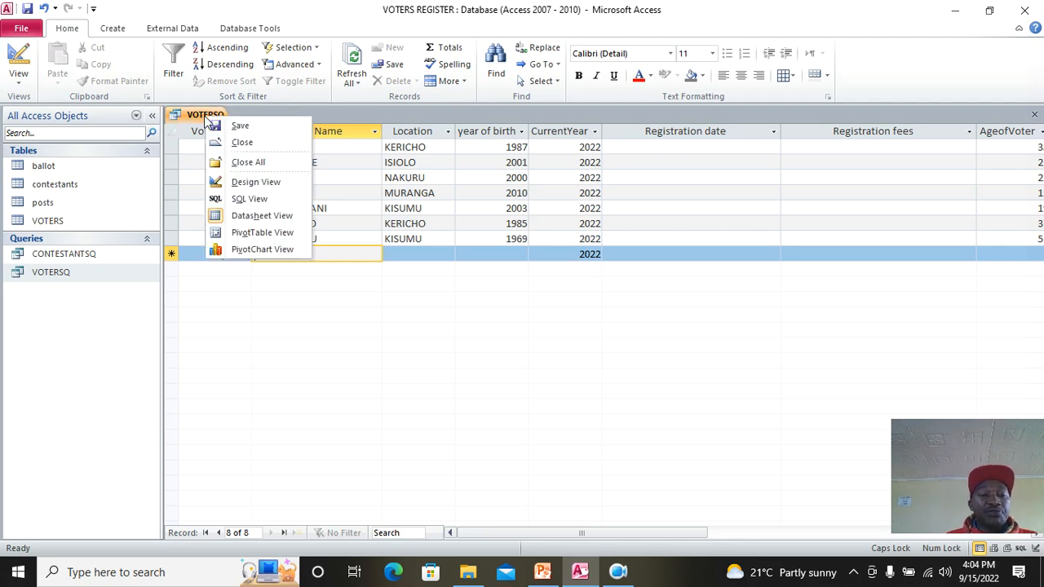
pyautogui.click(248, 181)
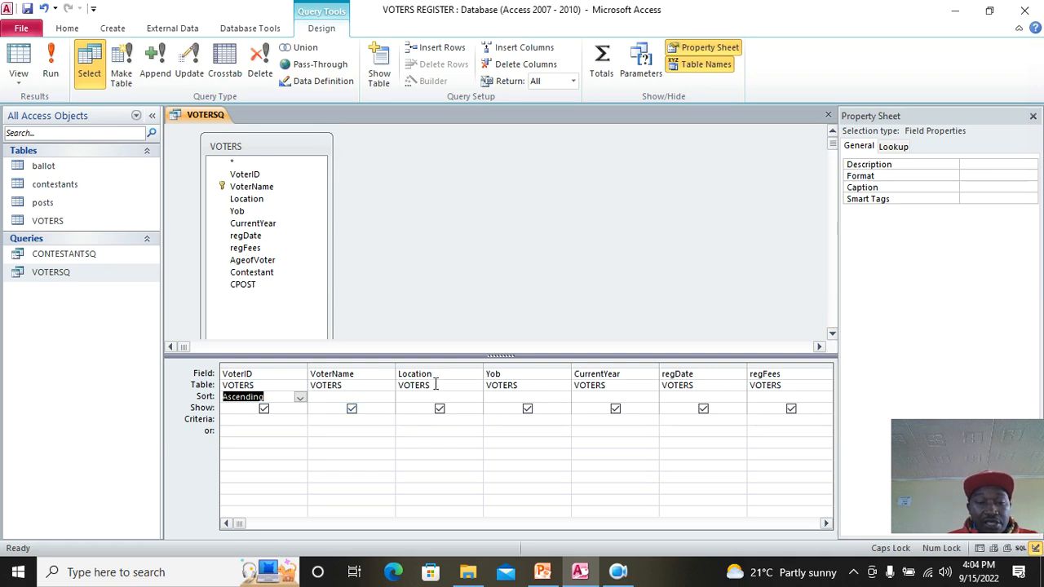
pyautogui.click(415, 425)
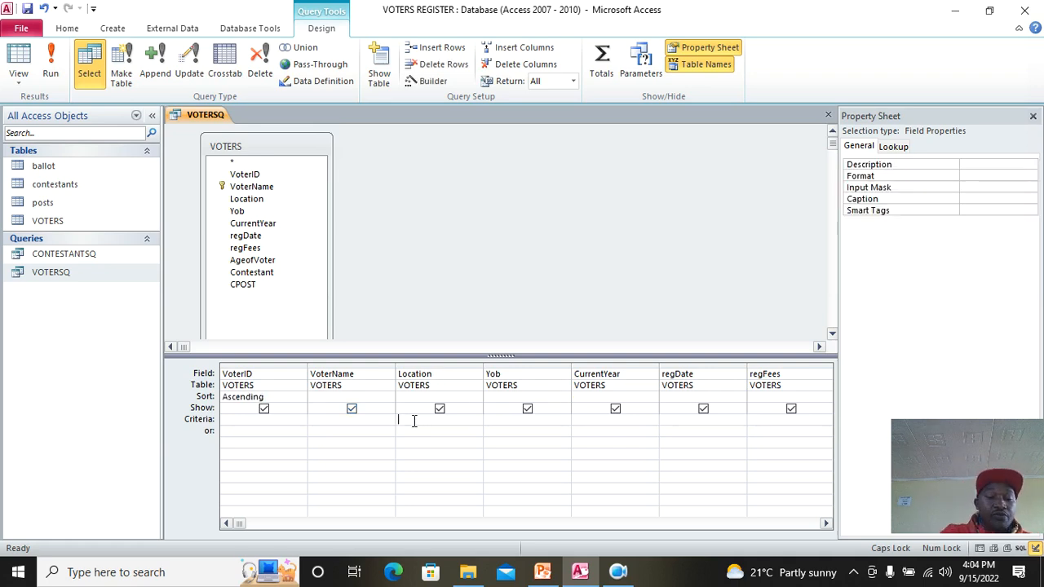
pyautogui.write('KERICH')
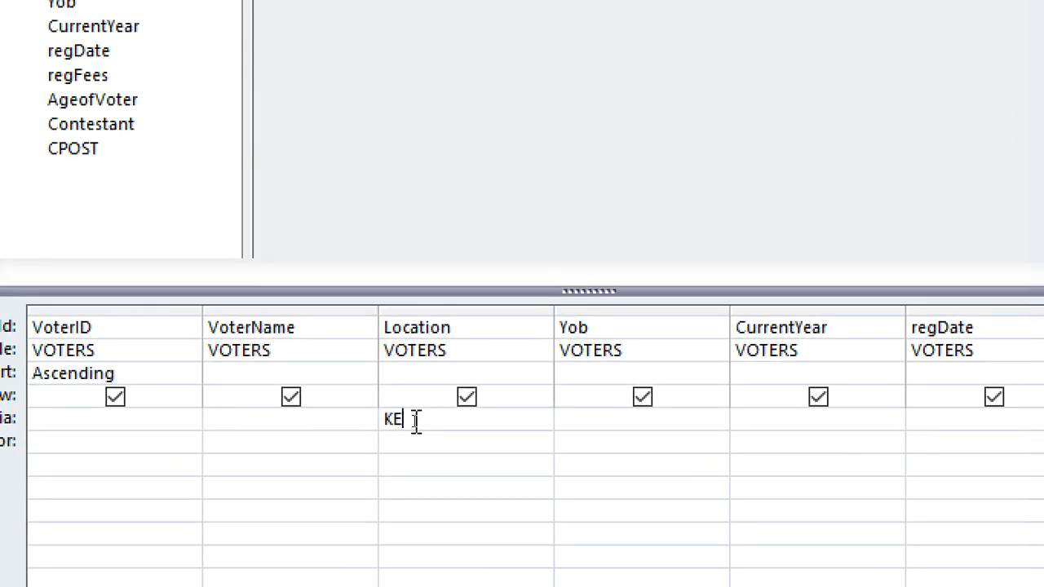
pyautogui.write('O')
pyautogui.hotkey('ctrl', 's')
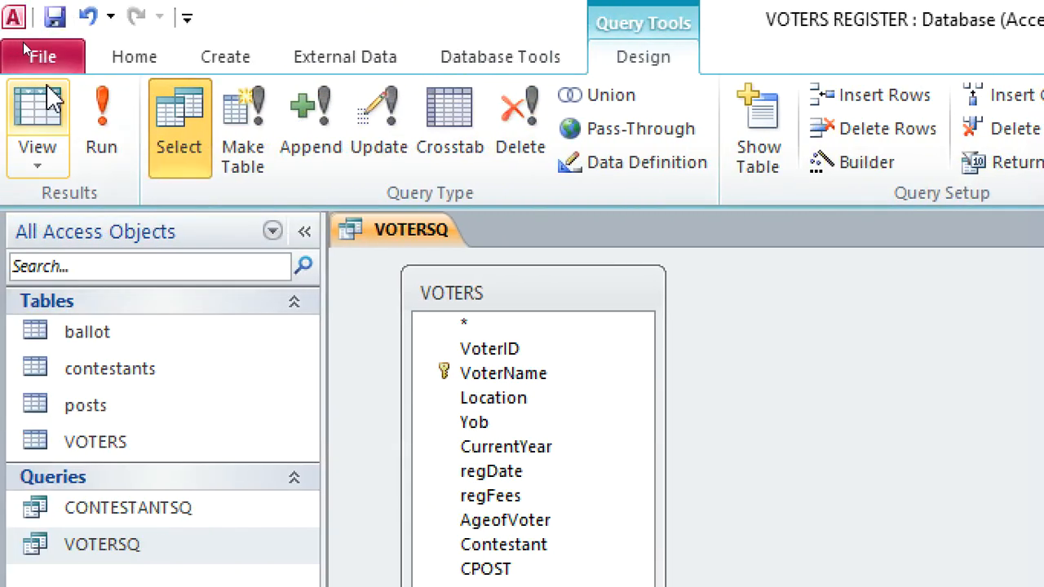
pyautogui.click(101, 122)
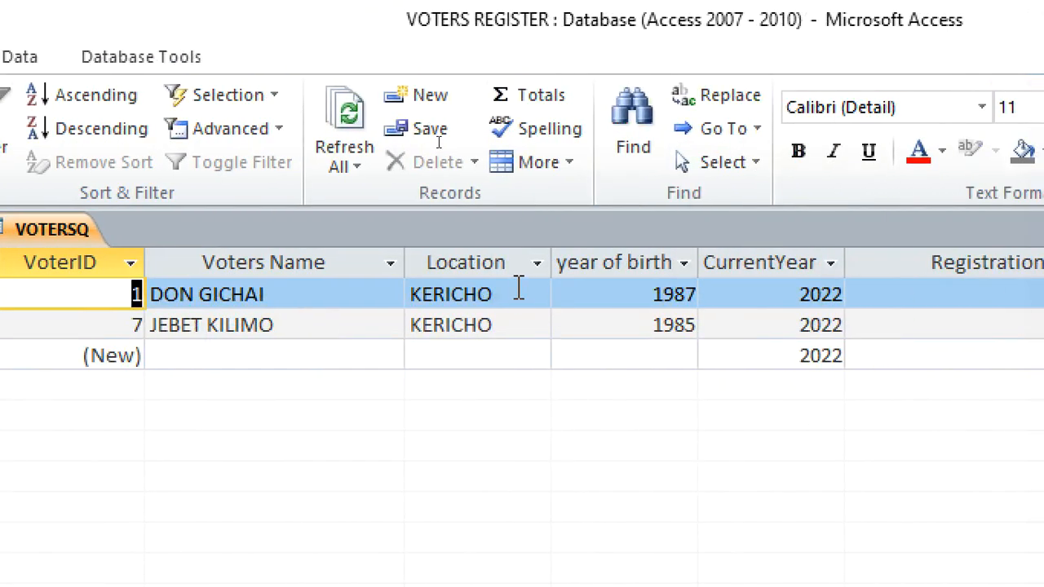
pyautogui.click(503, 263)
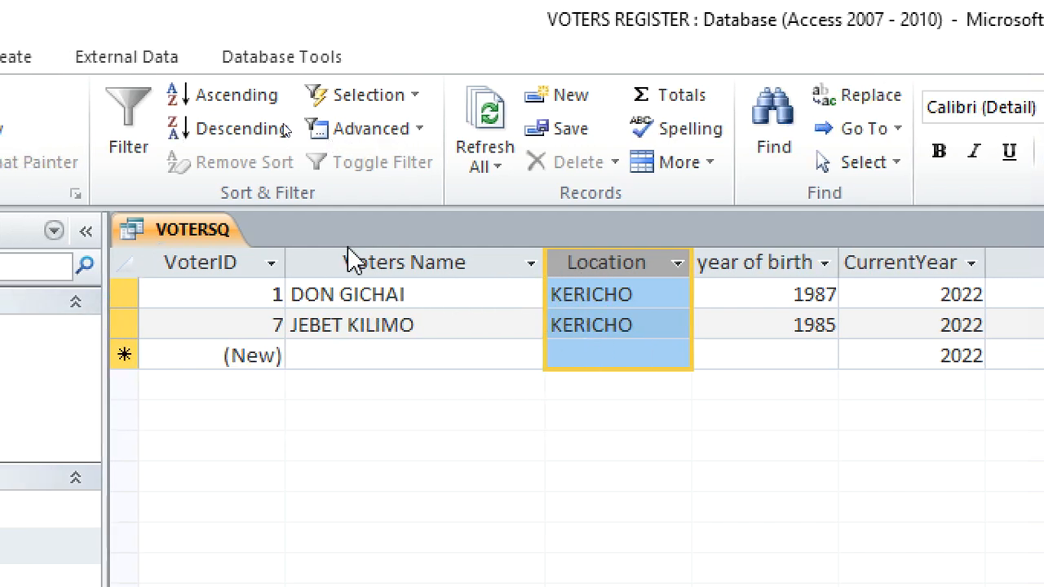
# Remove the Location criterion from the VOTERSQ design and run the query.
pyautogui.rightClick(155, 229)
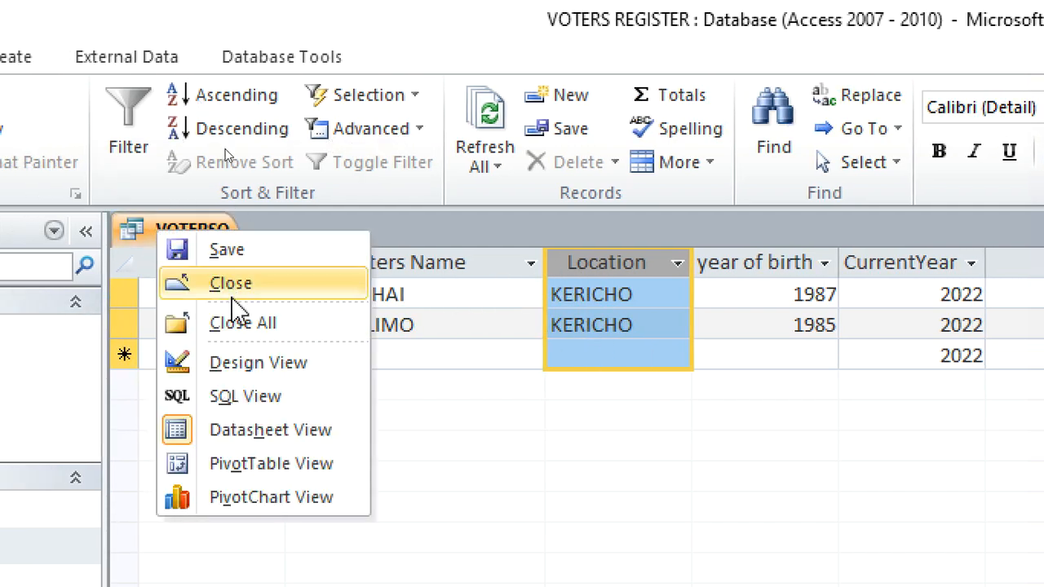
pyautogui.click(244, 365)
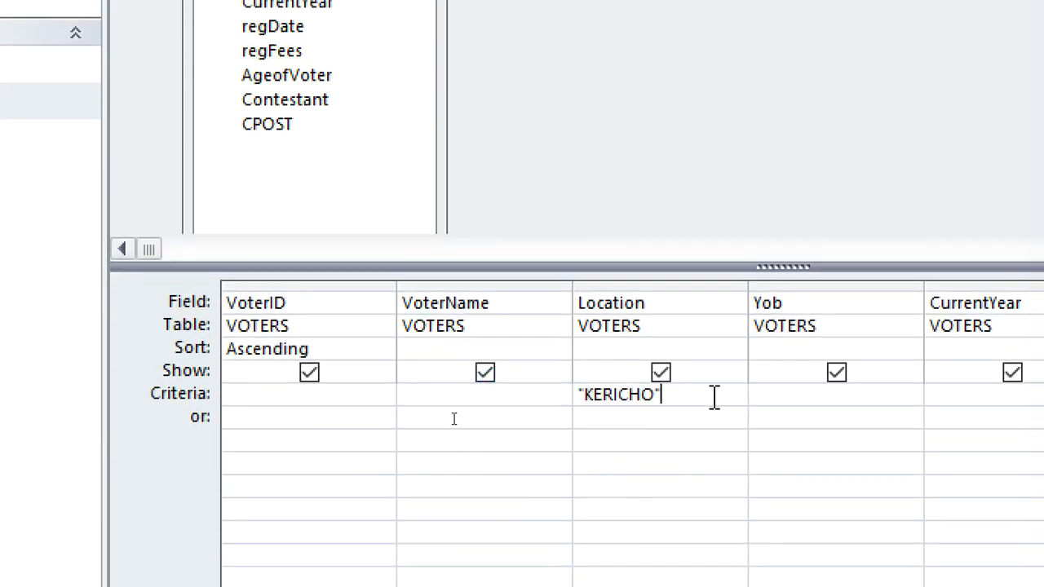
pyautogui.moveTo(727, 397); pyautogui.dragTo(522, 379)
pyautogui.press('Delete')
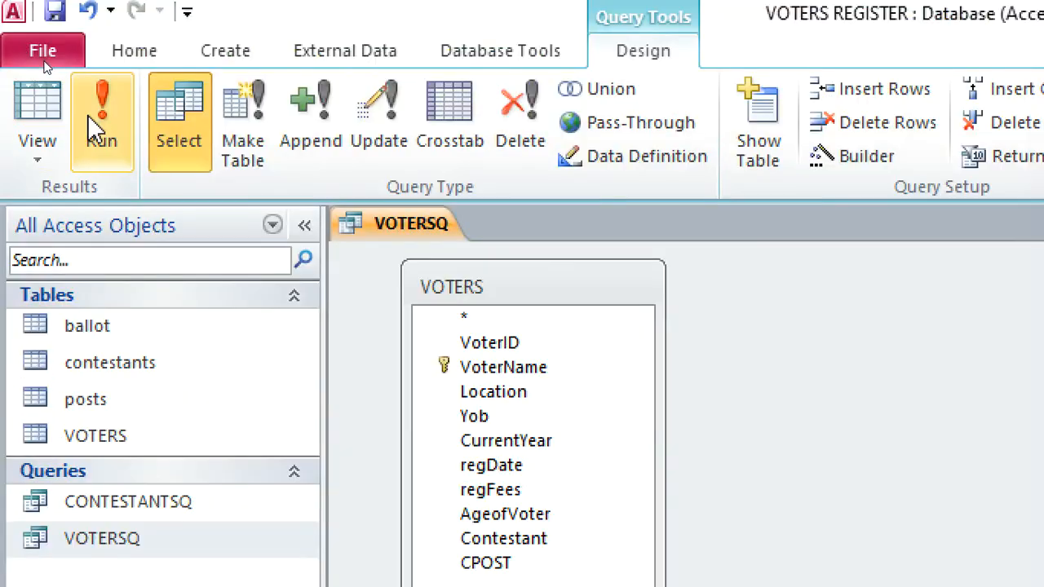
pyautogui.click(98, 137)
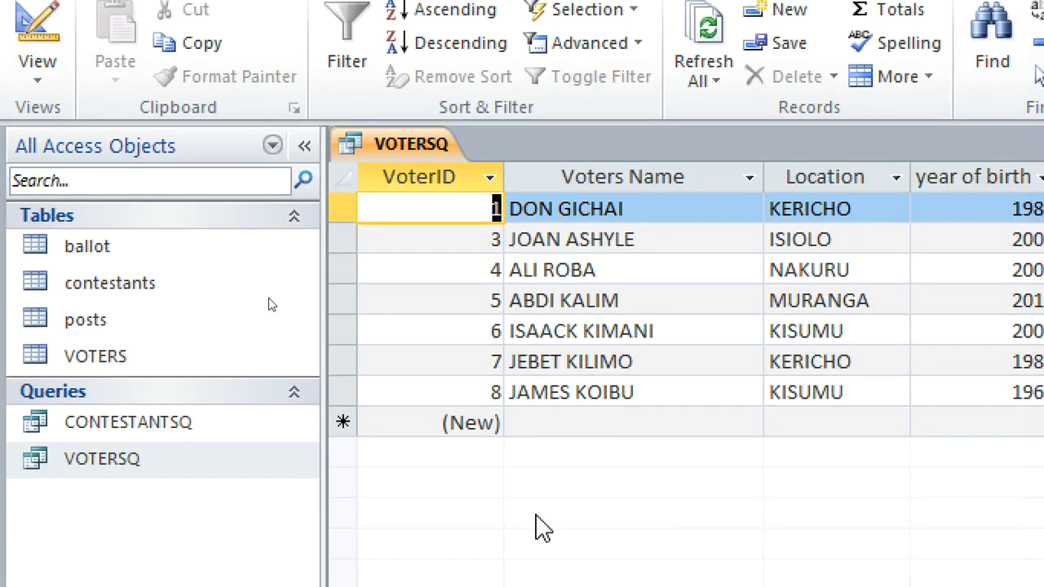
# Filter VOTERSQ by the VoterName criterion A*, run the query and close it.
pyautogui.rightClick(411, 144)
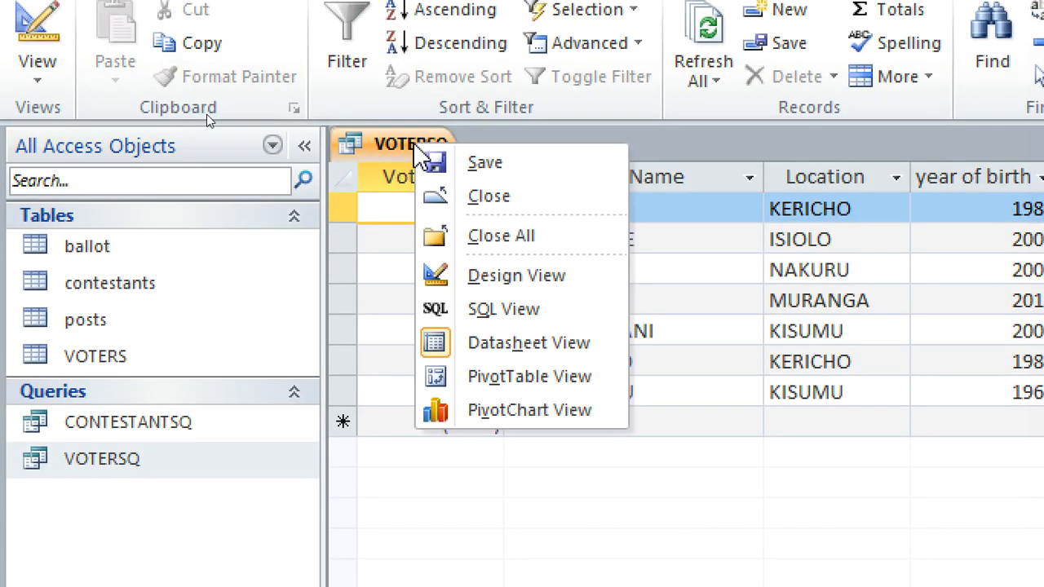
pyautogui.click(512, 273)
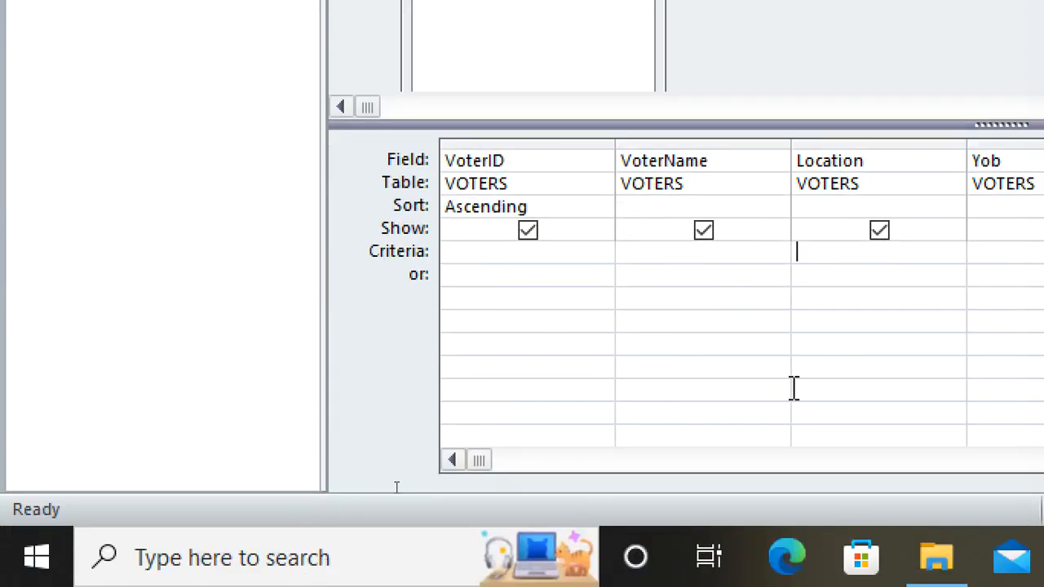
pyautogui.click(664, 257)
pyautogui.write('A*')
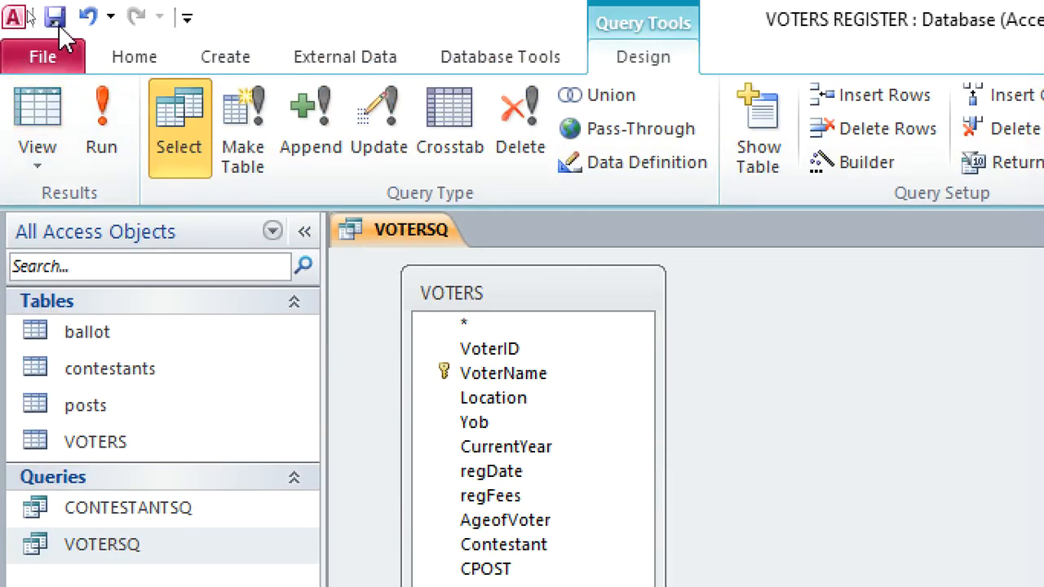
pyautogui.click(96, 114)
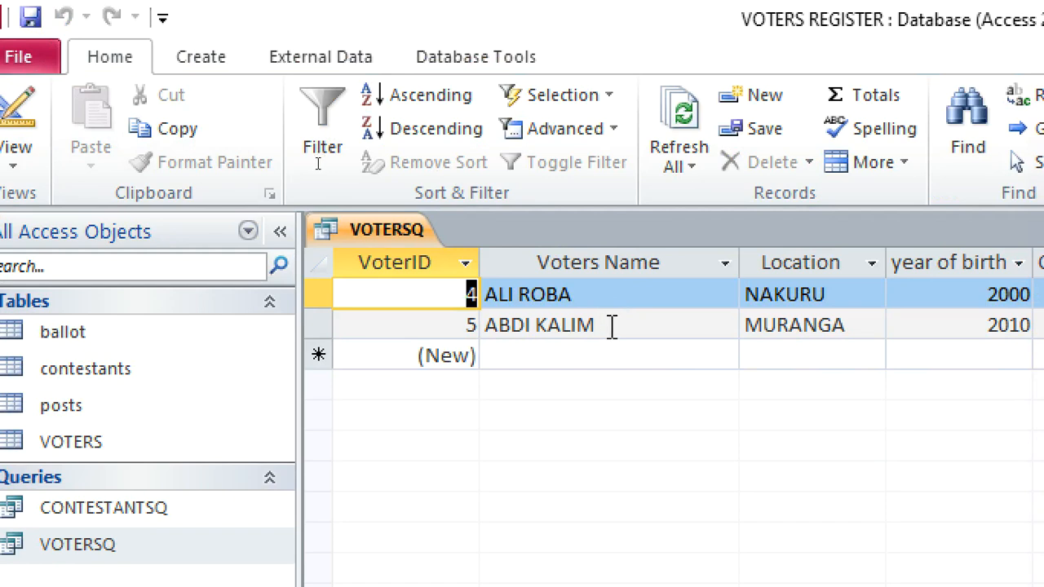
pyautogui.rightClick(356, 226)
pyautogui.click(432, 279)
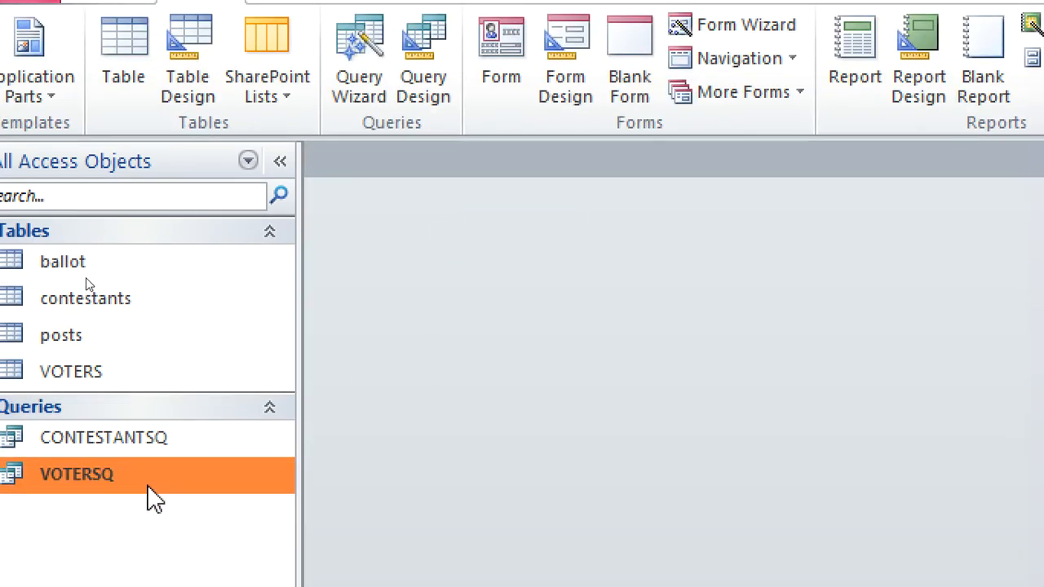
# Reopen VOTERSQ, narrow the Registration fees column and close the query, saving its layout.
pyautogui.doubleClick(147, 554)
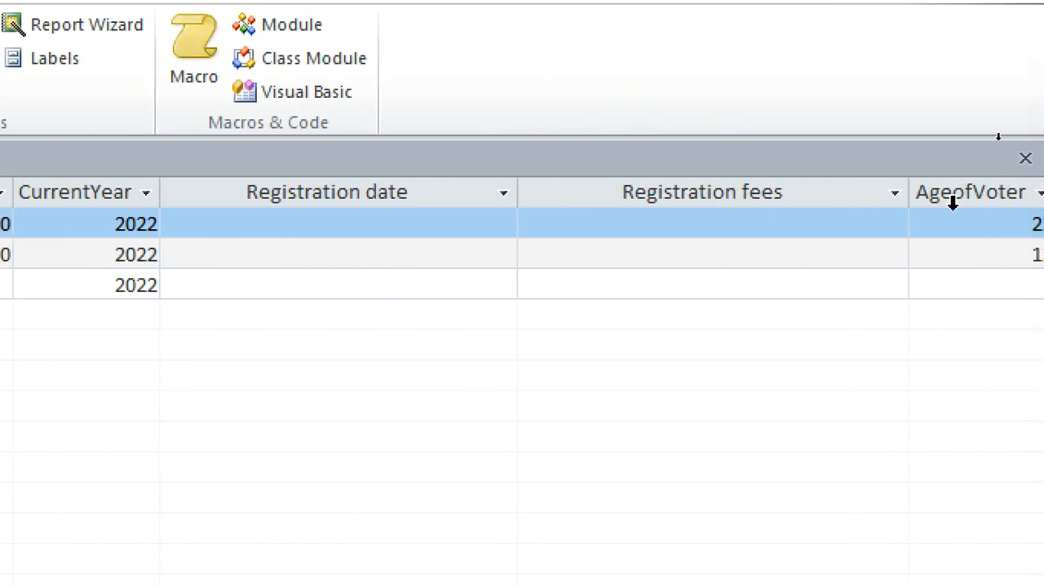
pyautogui.moveTo(908, 200); pyautogui.dragTo(775, 196)
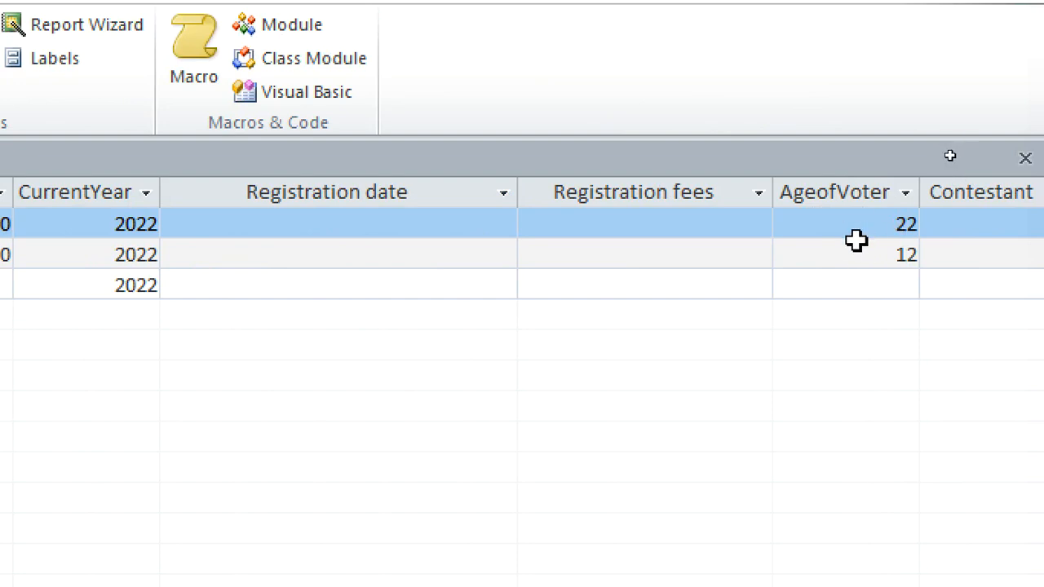
pyautogui.click(1026, 161)
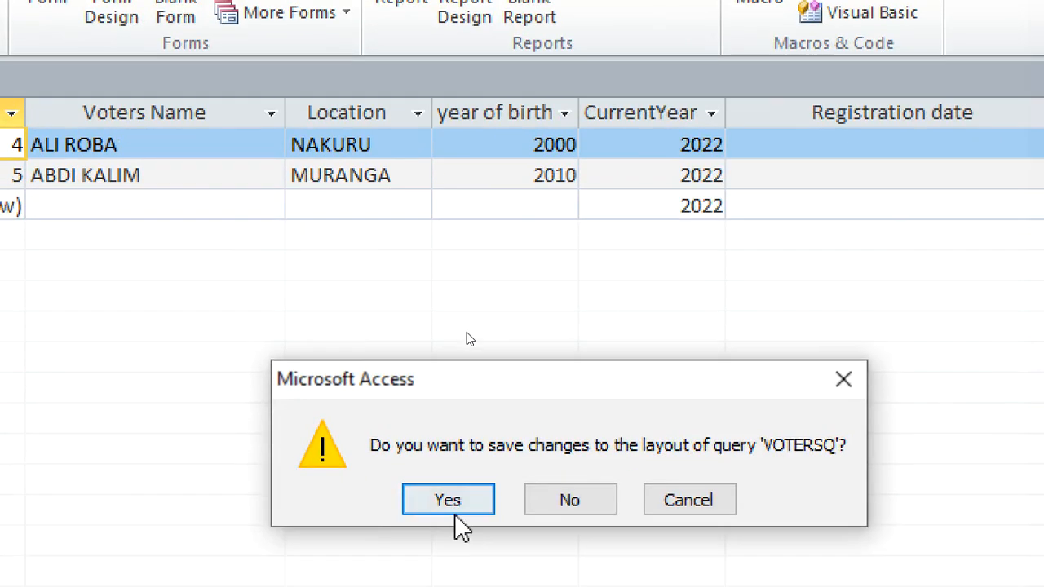
pyautogui.click(453, 554)
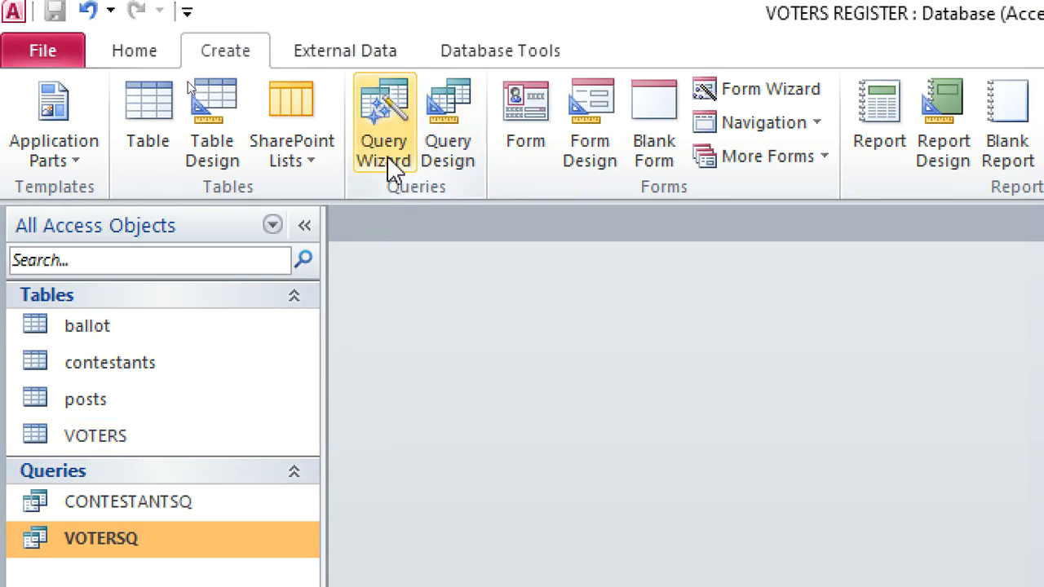
# Start a new query design based on the VOTERS table and enlarge its field list until every field fits.
pyautogui.click(443, 156)
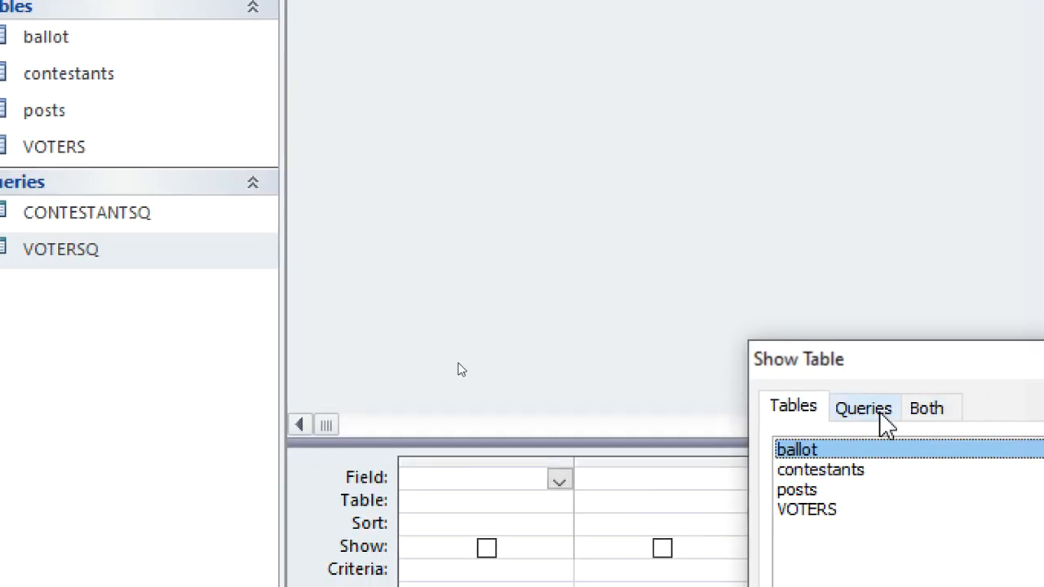
pyautogui.doubleClick(842, 507)
pyautogui.moveTo(831, 358); pyautogui.dragTo(377, 221)
pyautogui.click(755, 225)
pyautogui.moveTo(489, 443); pyautogui.dragTo(462, 297)
pyautogui.moveTo(405, 187); pyautogui.dragTo(414, 450)
pyautogui.moveTo(413, 261); pyautogui.dragTo(403, 397)
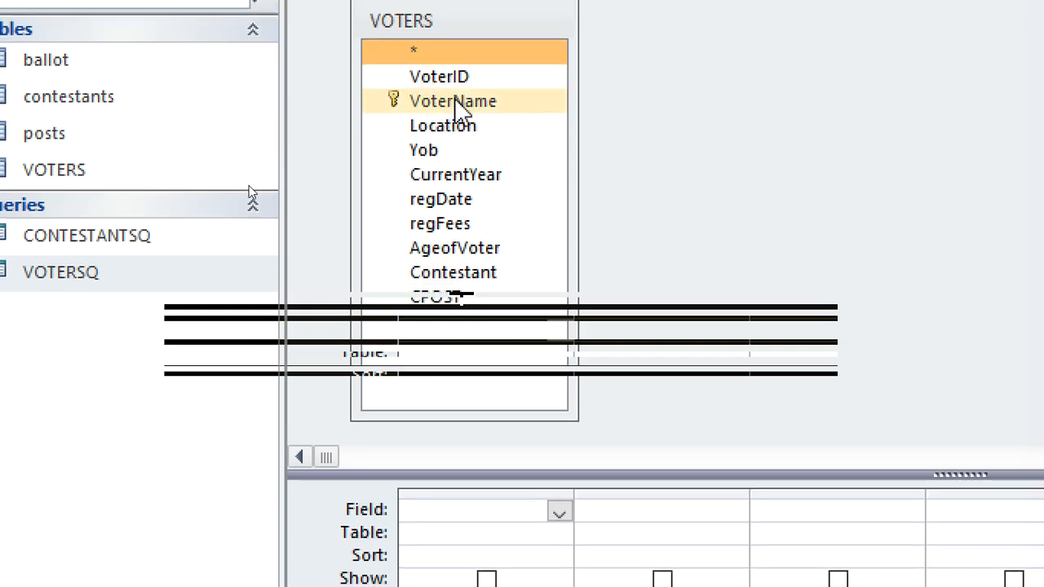
# Add the VoterName, Yob and CurrentYear fields to the query and save it as AGEQUERY.
pyautogui.doubleClick(456, 80)
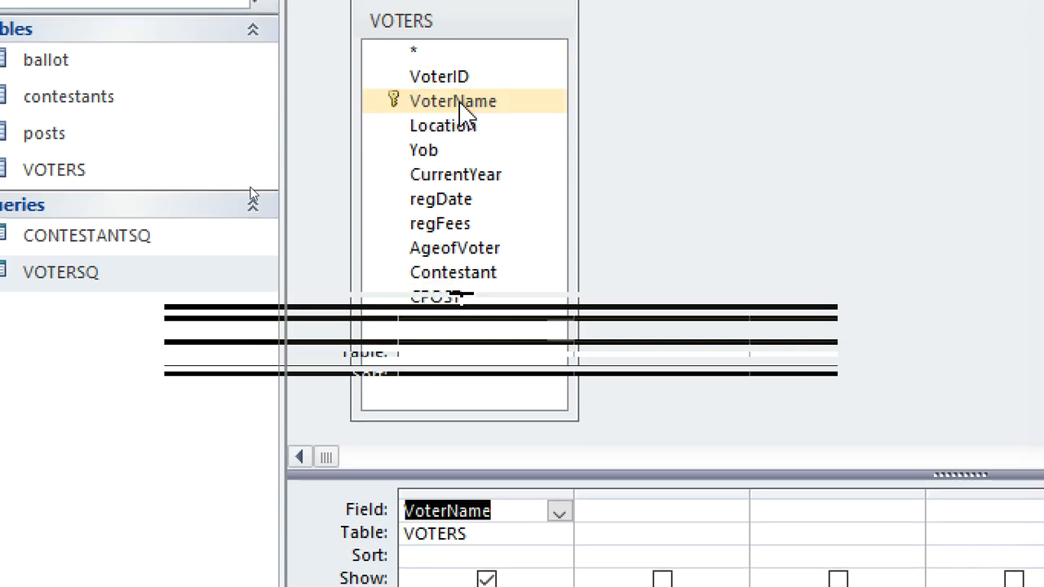
pyautogui.doubleClick(430, 152)
pyautogui.doubleClick(457, 174)
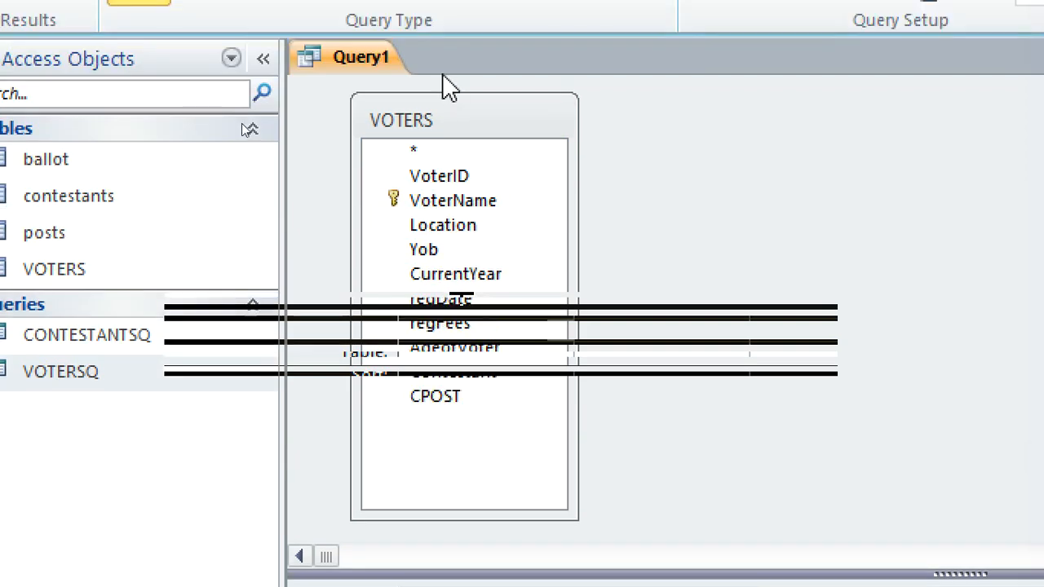
pyautogui.hotkey('ctrl', 's')
pyautogui.write('AGEQUERY')
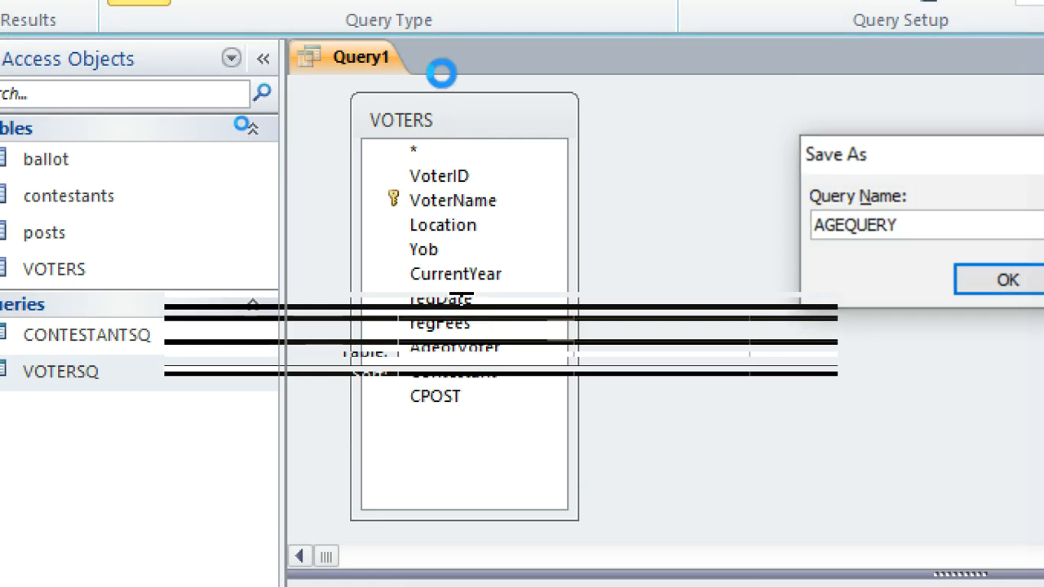
pyautogui.press('Return')
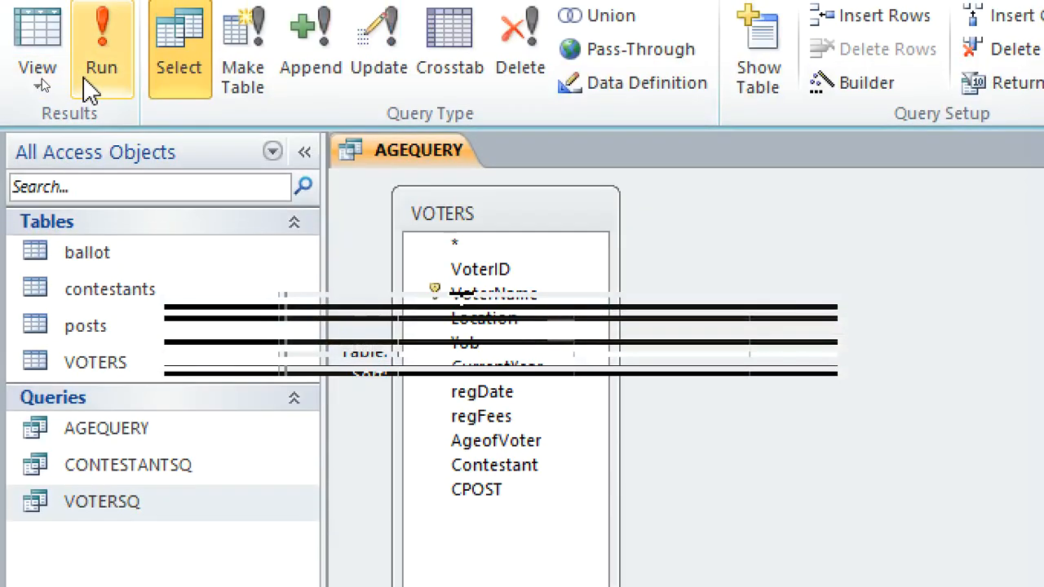
# Run AGEQUERY, check its year of birth and CurrentYear columns, and return to the query's design.
pyautogui.click(59, 72)
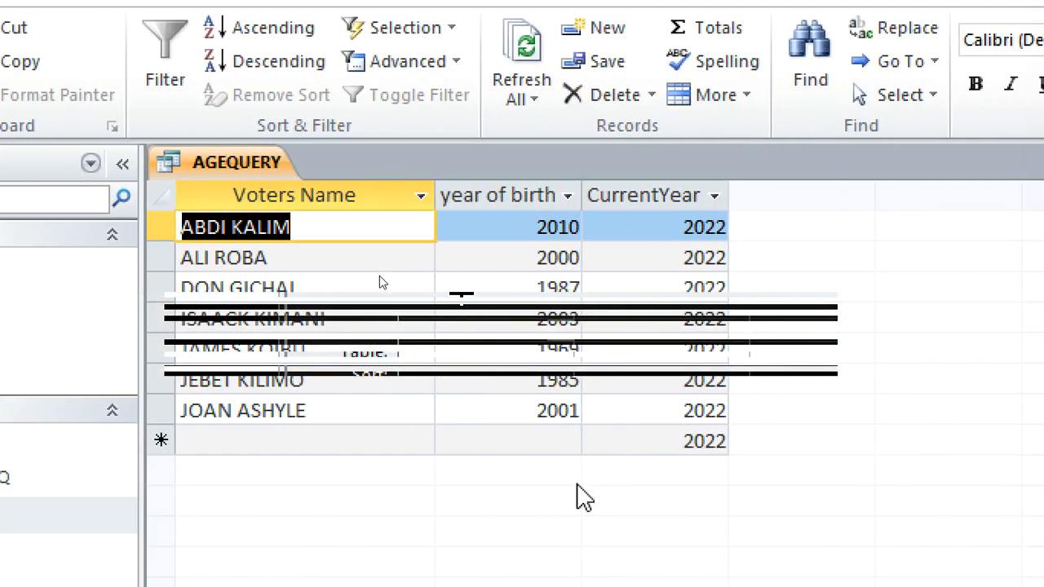
pyautogui.click(522, 200)
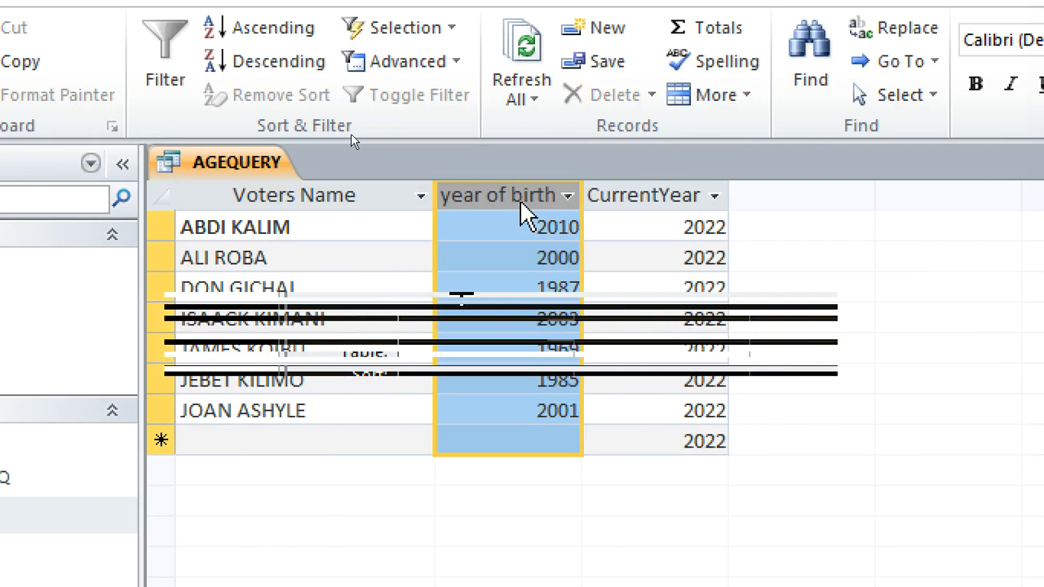
pyautogui.click(632, 198)
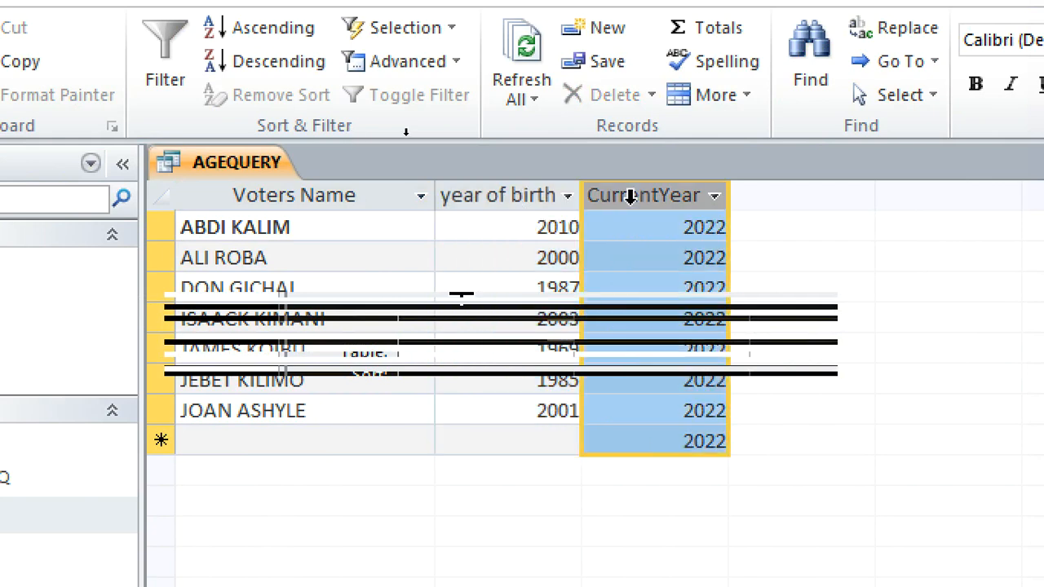
pyautogui.rightClick(235, 151)
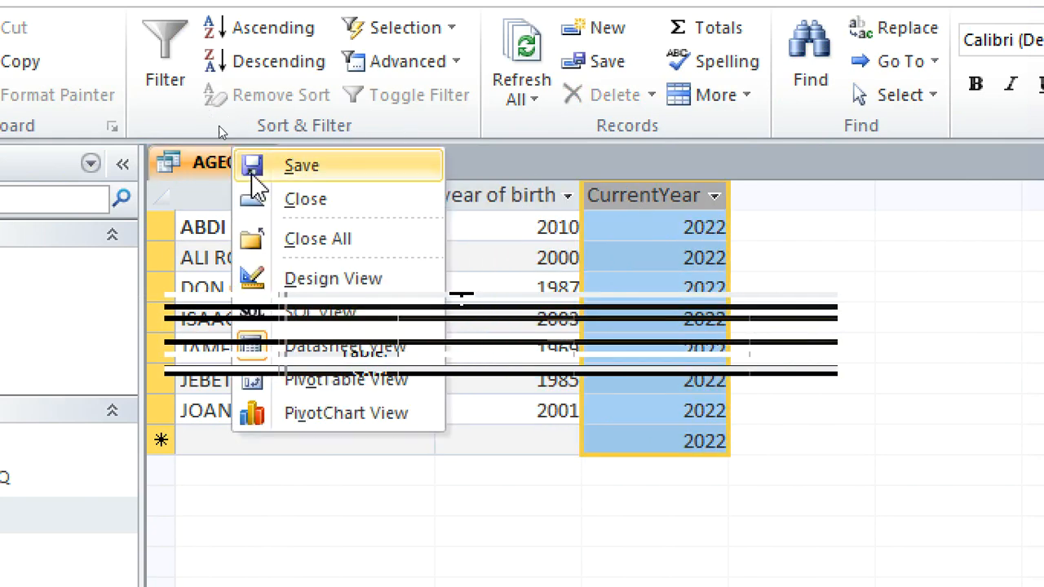
pyautogui.click(314, 281)
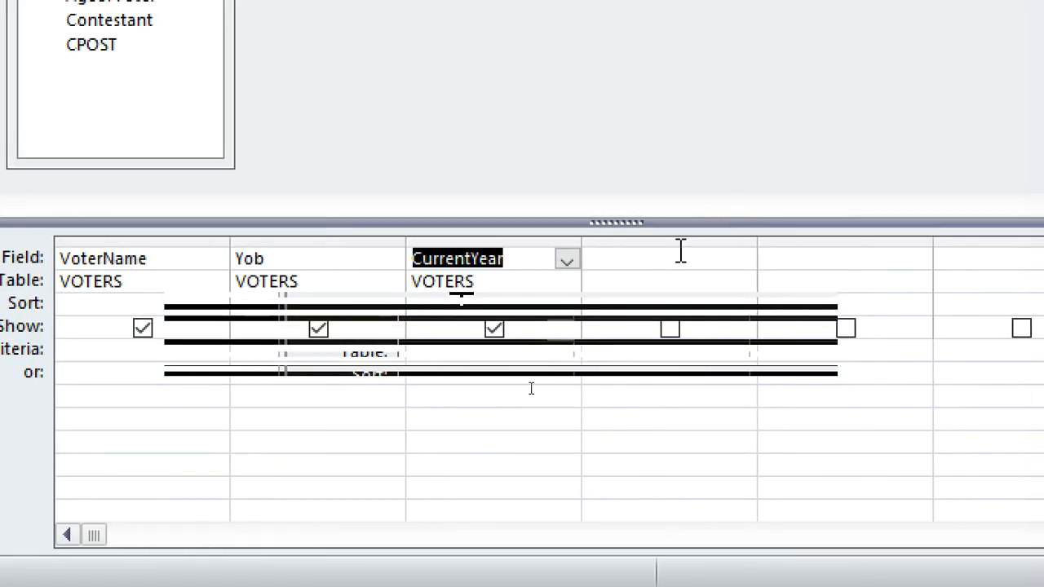
pyautogui.click(676, 256)
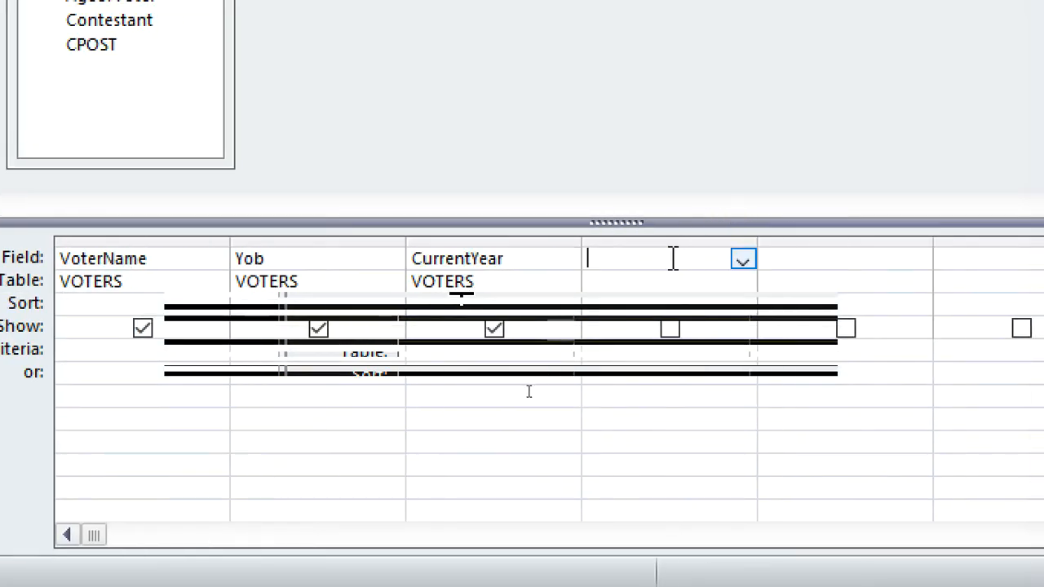
pyautogui.write('CA')
pyautogui.write('A')
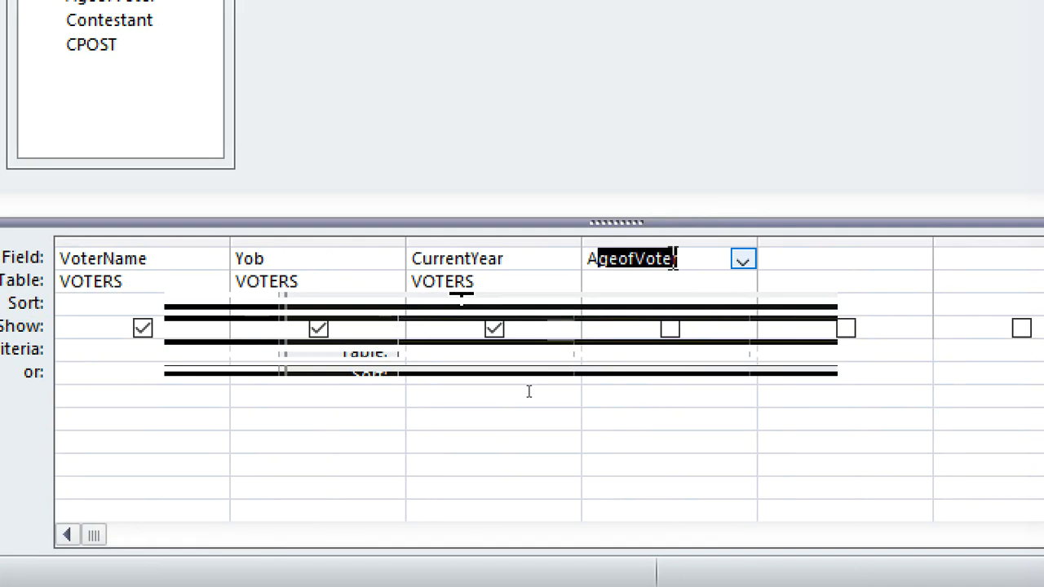
pyautogui.write('GW')
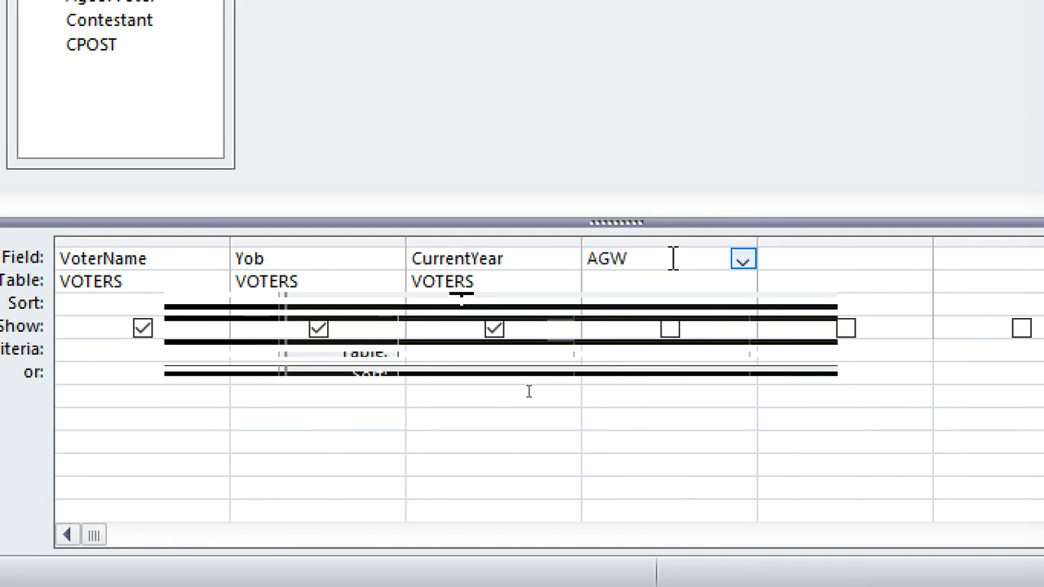
pyautogui.write('E')
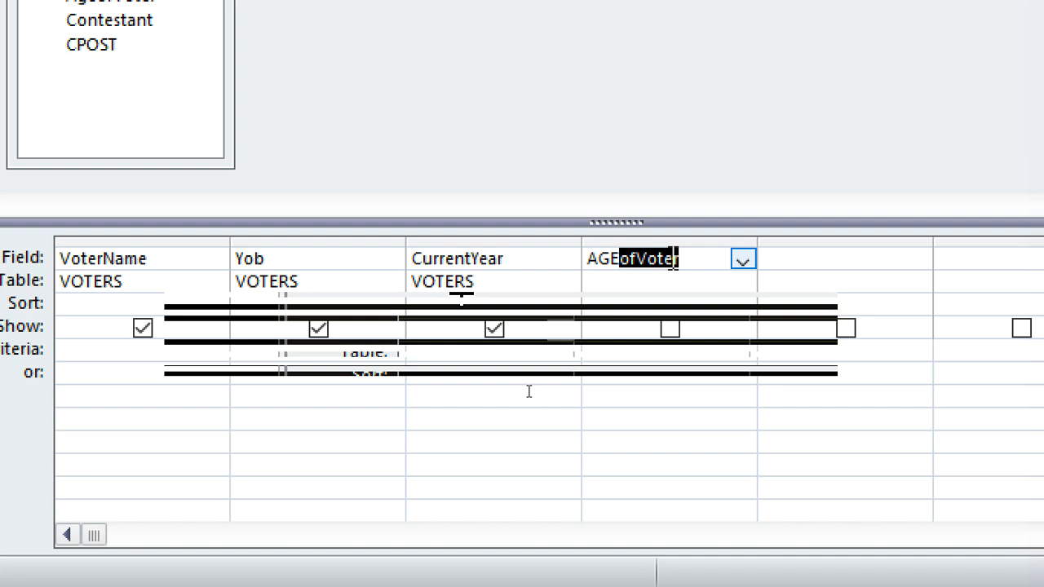
pyautogui.press('Delete')
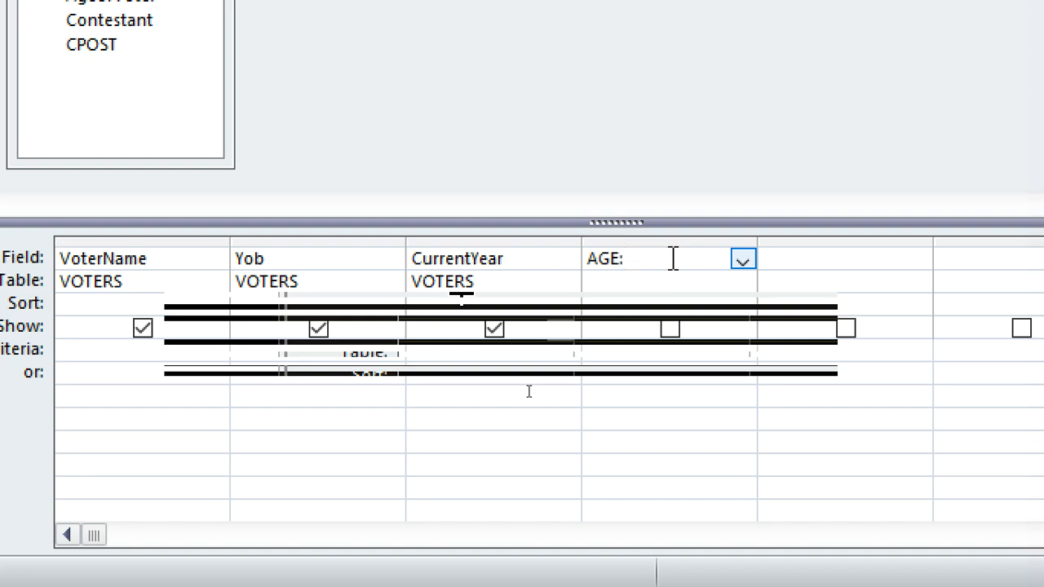
pyautogui.press('BackSpace')
pyautogui.press('BackSpace')
pyautogui.press('BackSpace')
pyautogui.press('BackSpace')
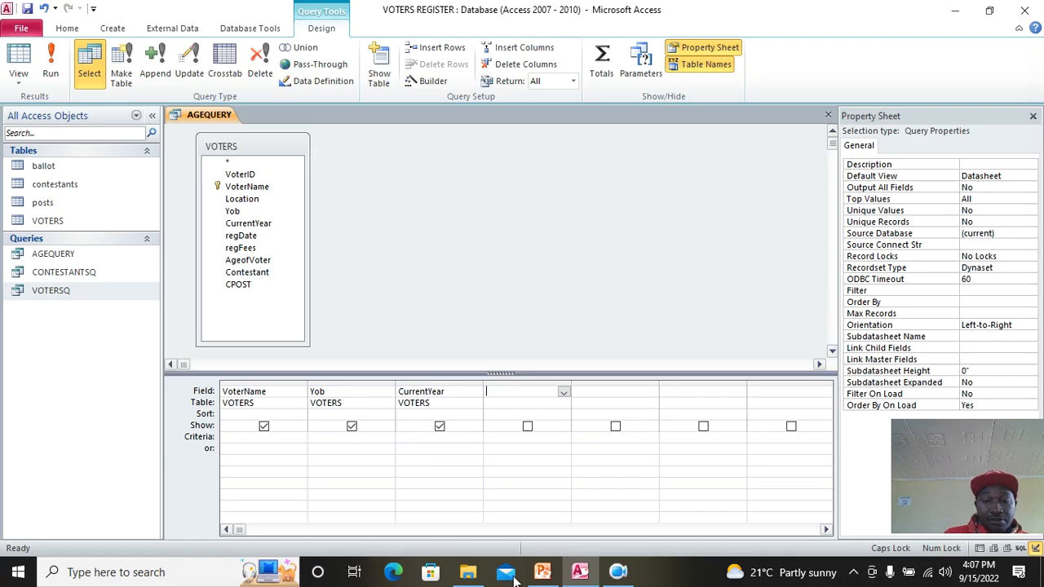
pyautogui.click(625, 574)
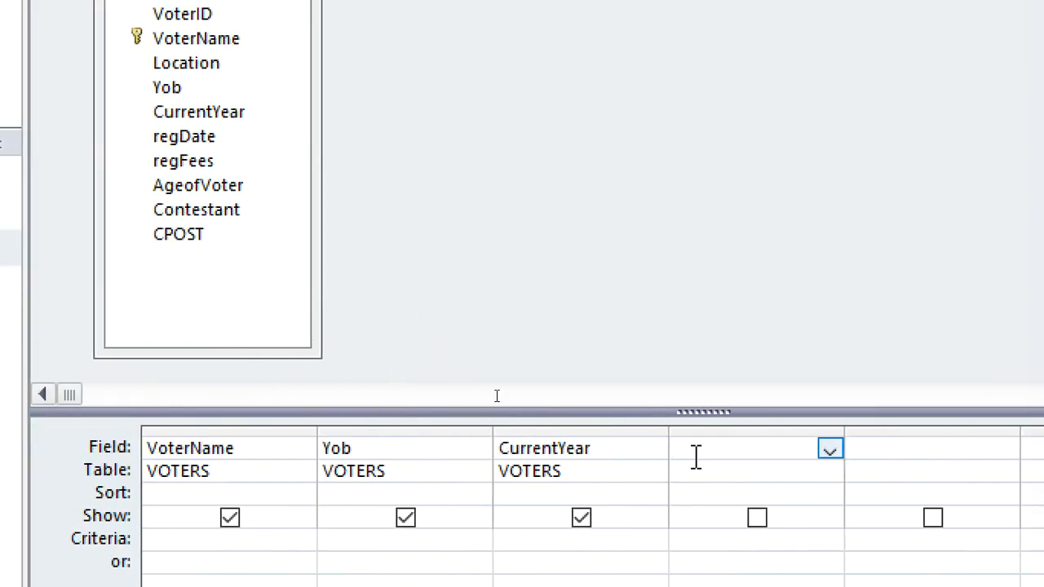
# Add the calculated field AGE: [CurrentYear]-[Yob] in the first empty column, show it in the results and widen its column to fit.
pyautogui.write('AGE')
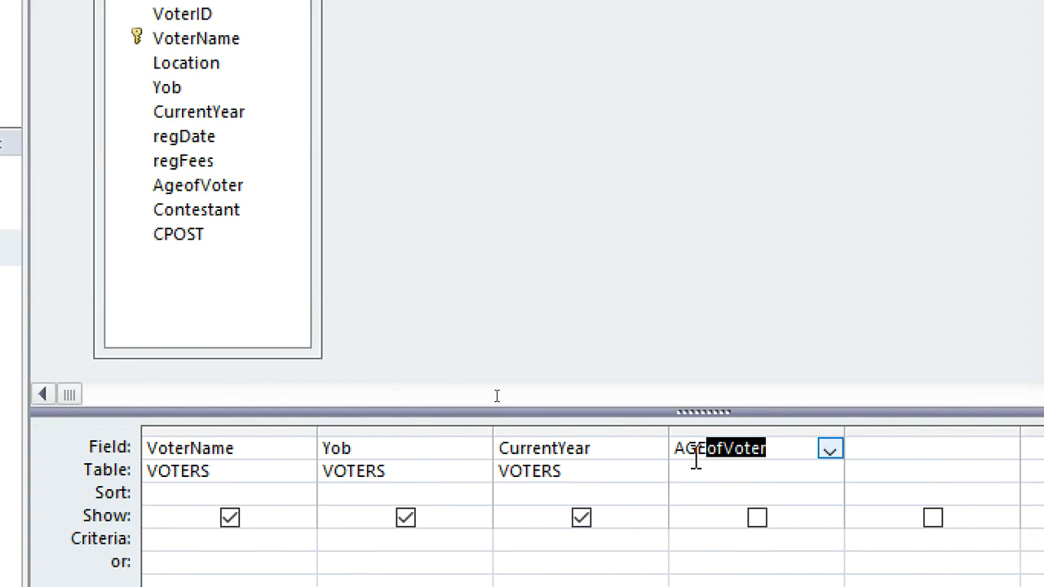
pyautogui.write(':[CurrentYear')
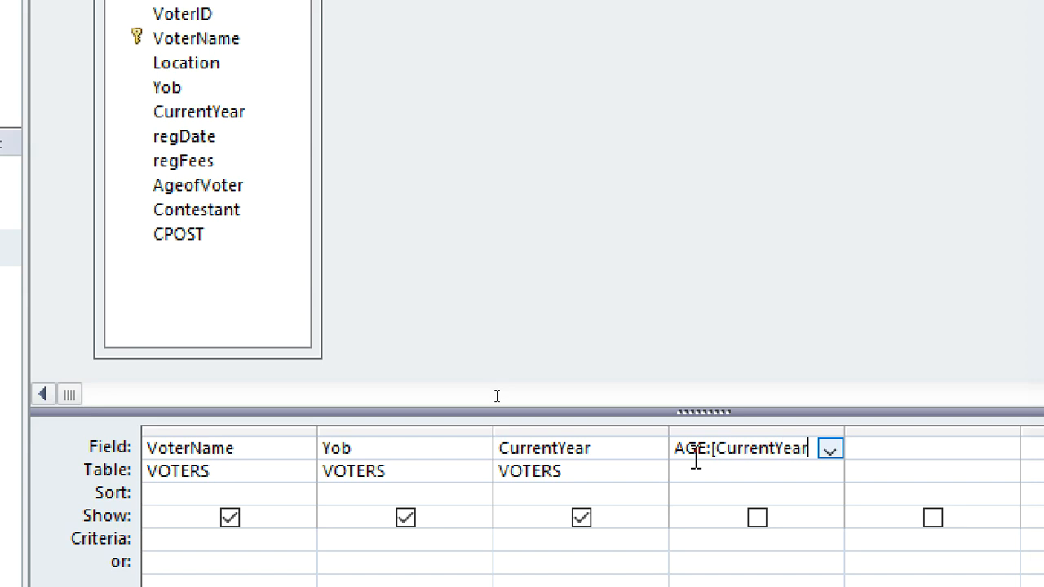
pyautogui.write('-[Yo')
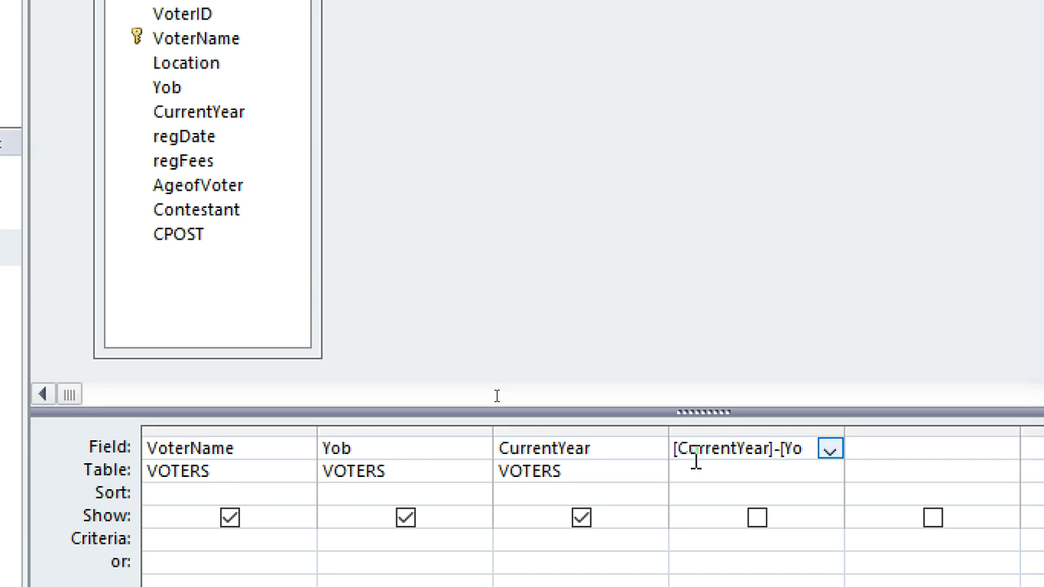
pyautogui.write('b]')
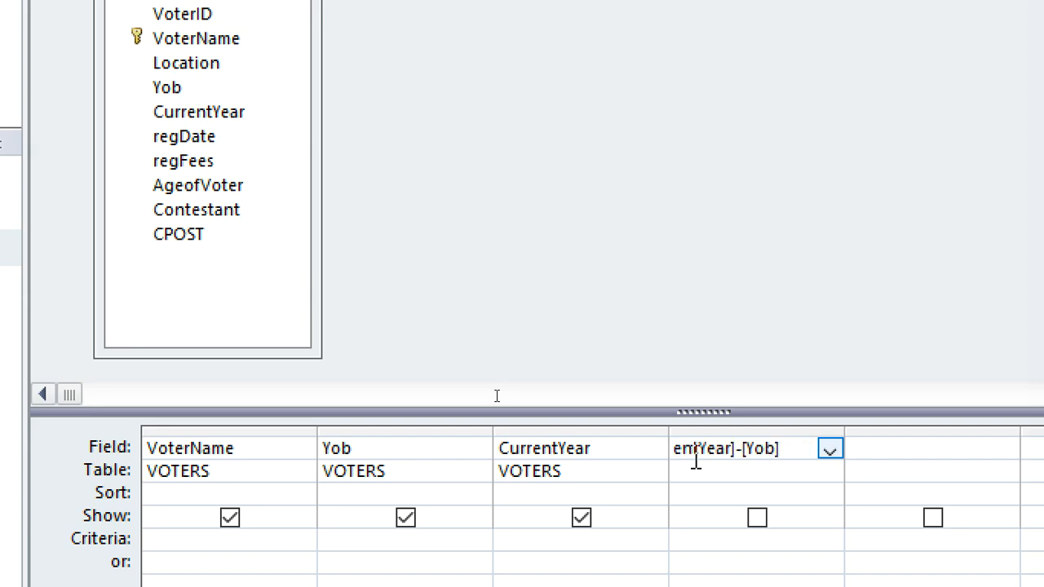
pyautogui.click(755, 518)
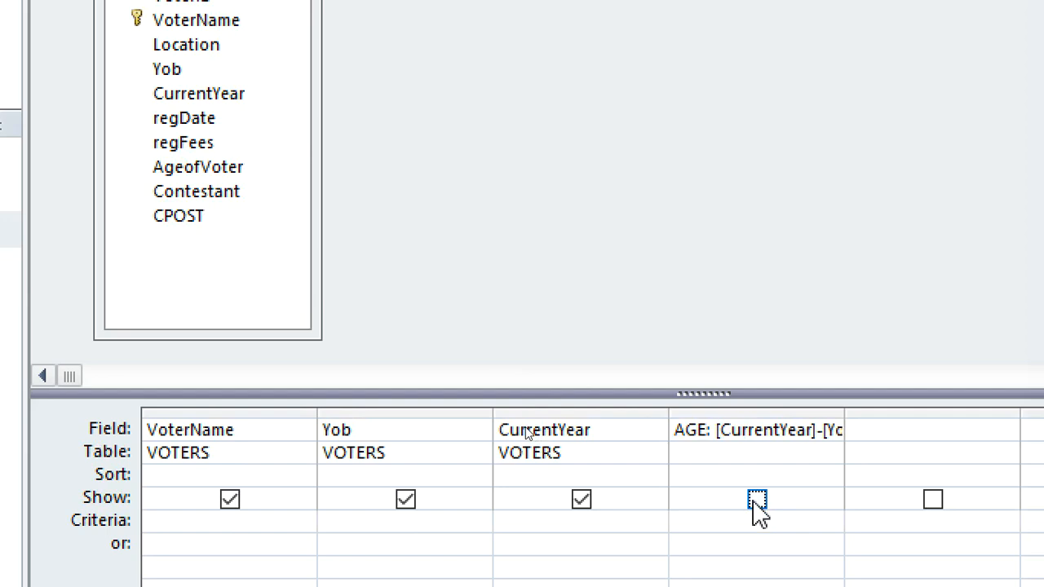
pyautogui.click(755, 502)
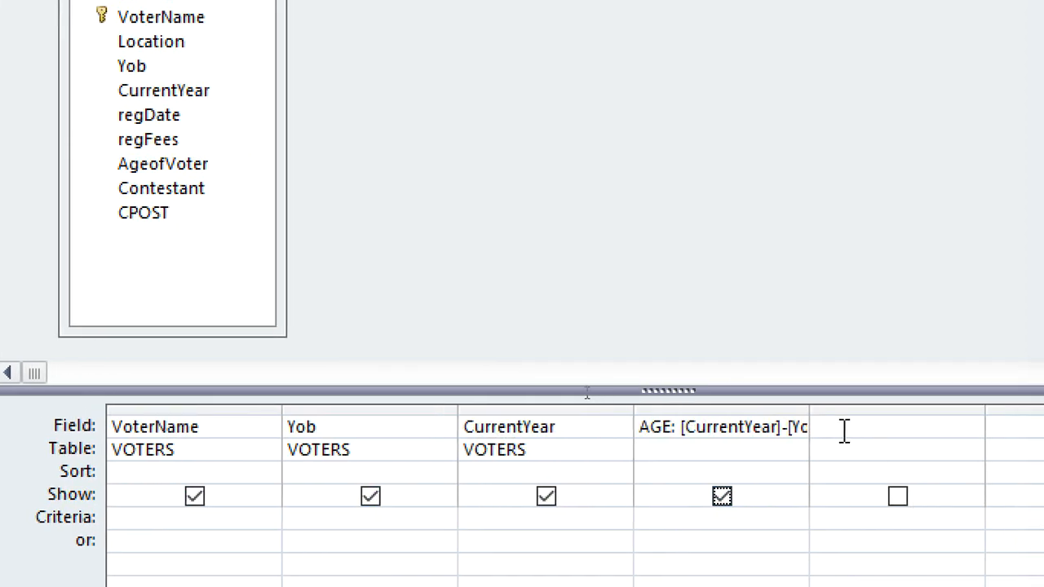
pyautogui.moveTo(809, 408); pyautogui.dragTo(1022, 408)
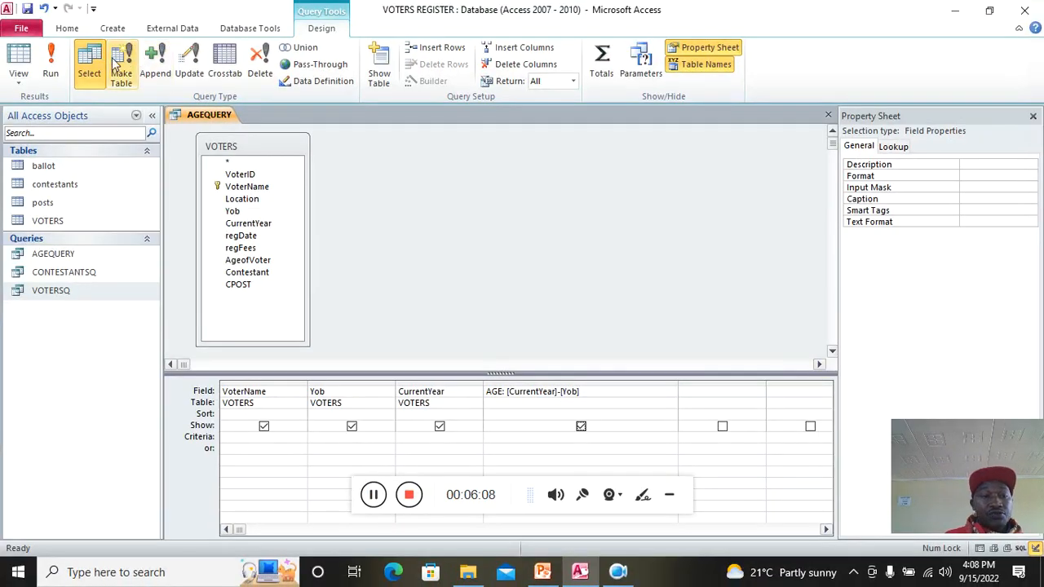
# Run AGEQUERY to check the AGE column, return to its design and close the query, saving the design changes.
pyautogui.click(50, 59)
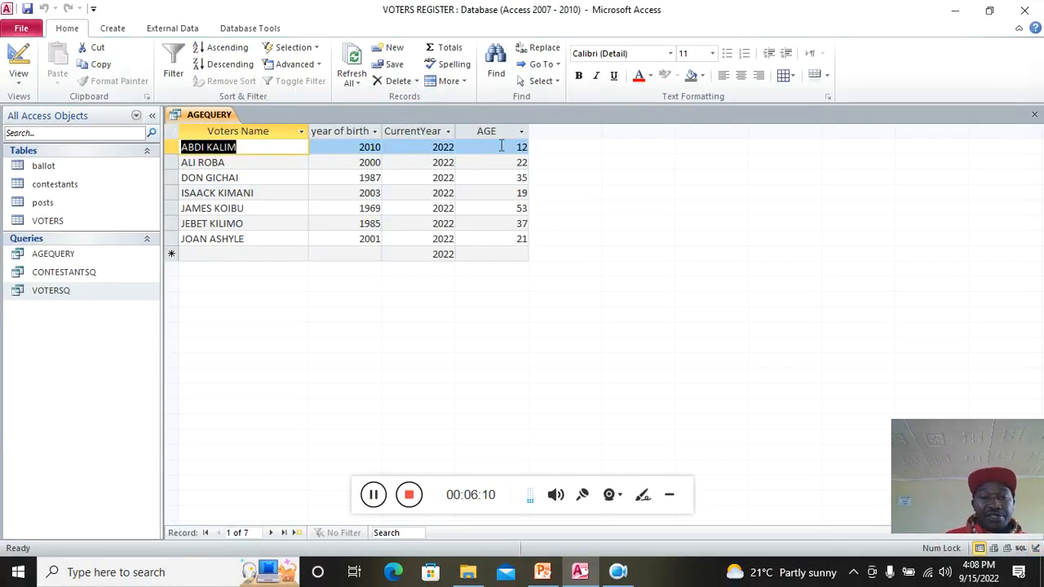
pyautogui.click(499, 132)
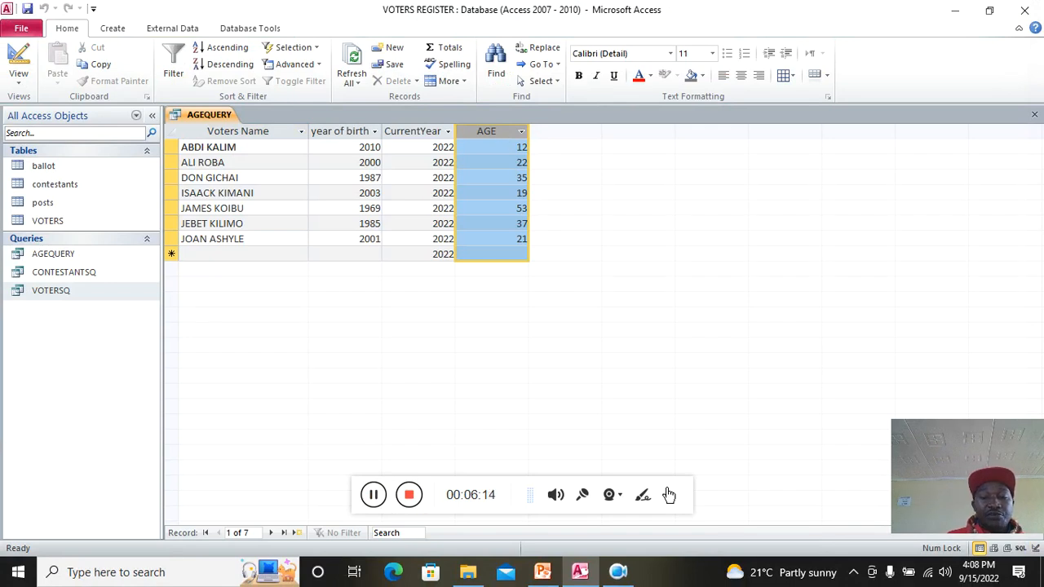
pyautogui.click(18, 56)
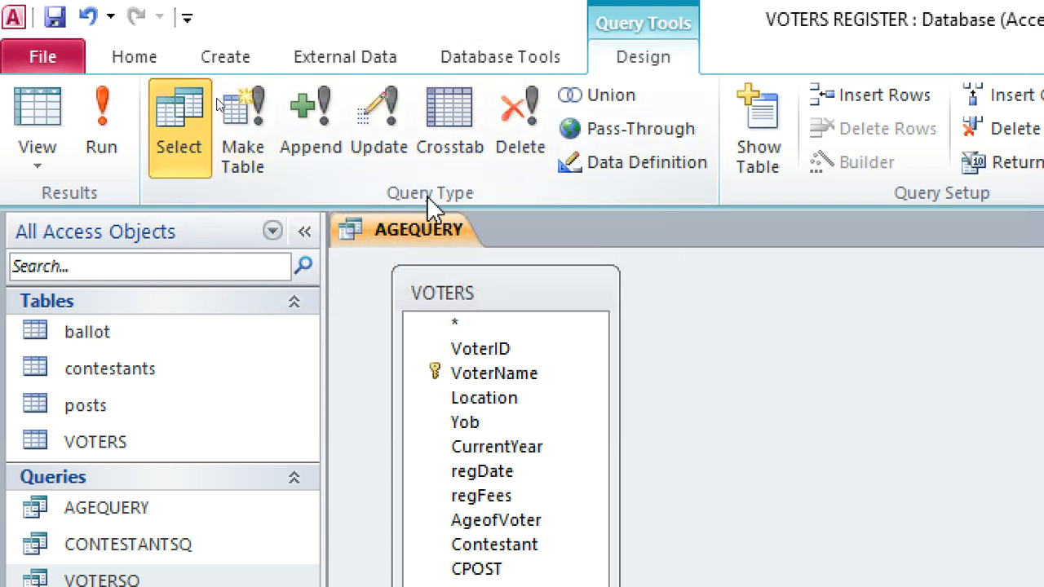
pyautogui.rightClick(367, 228)
pyautogui.click(427, 278)
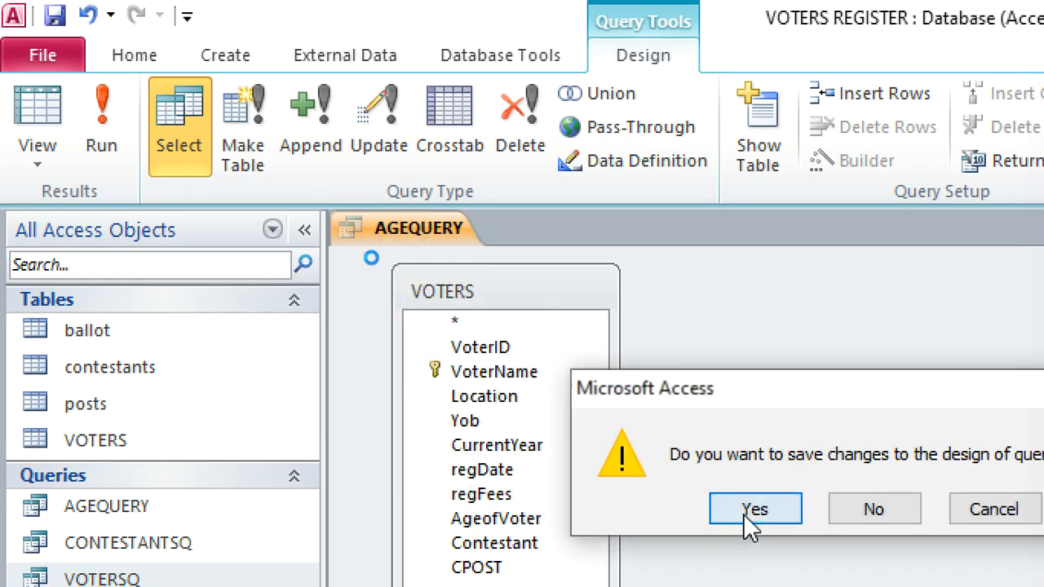
pyautogui.click(744, 512)
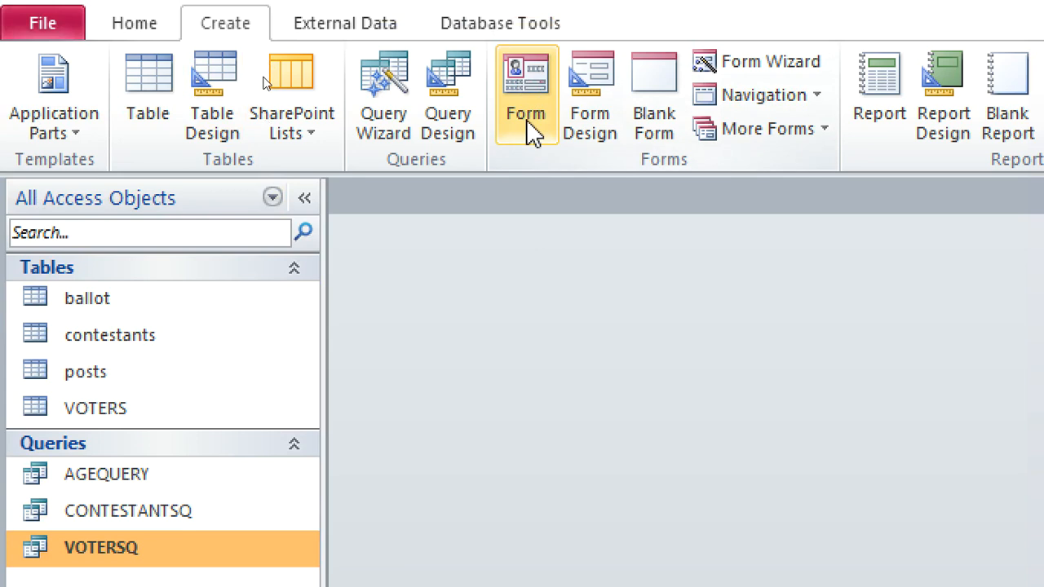
# Create a form from the VOTERSQ query and close it, saving it as VOTERSQ.
pyautogui.click(526, 116)
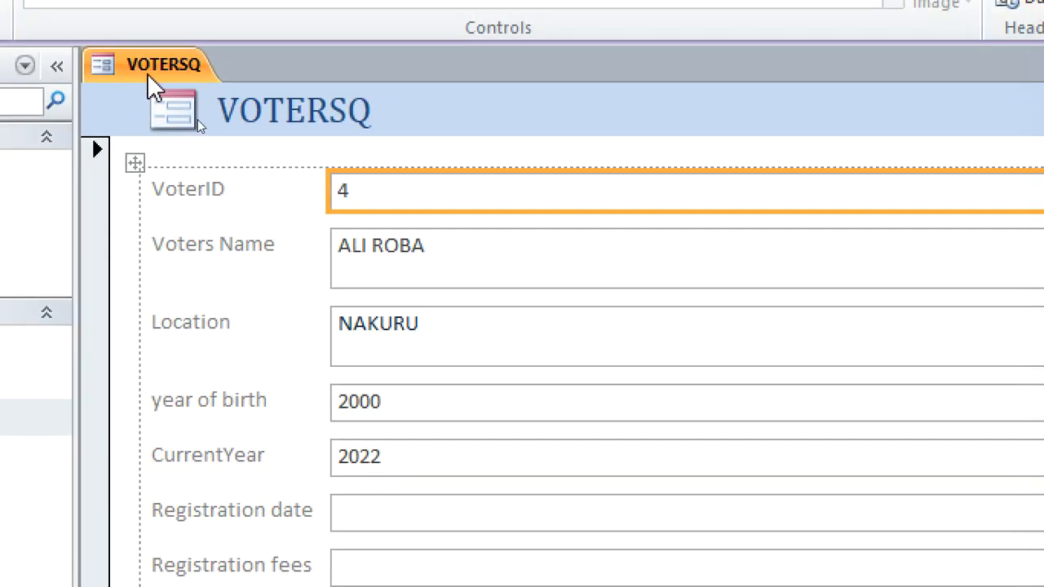
pyautogui.rightClick(146, 38)
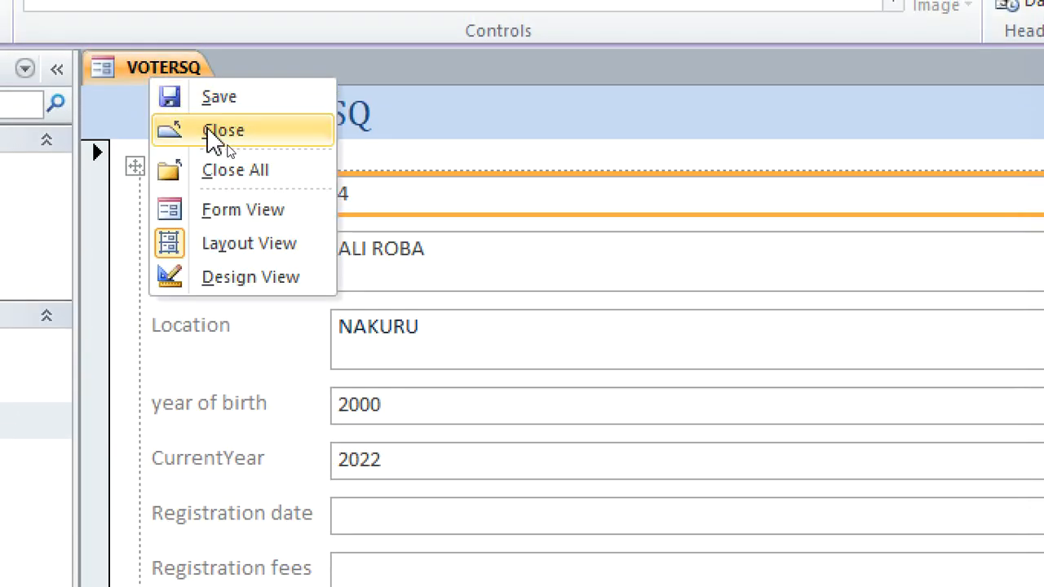
pyautogui.click(210, 98)
pyautogui.click(687, 488)
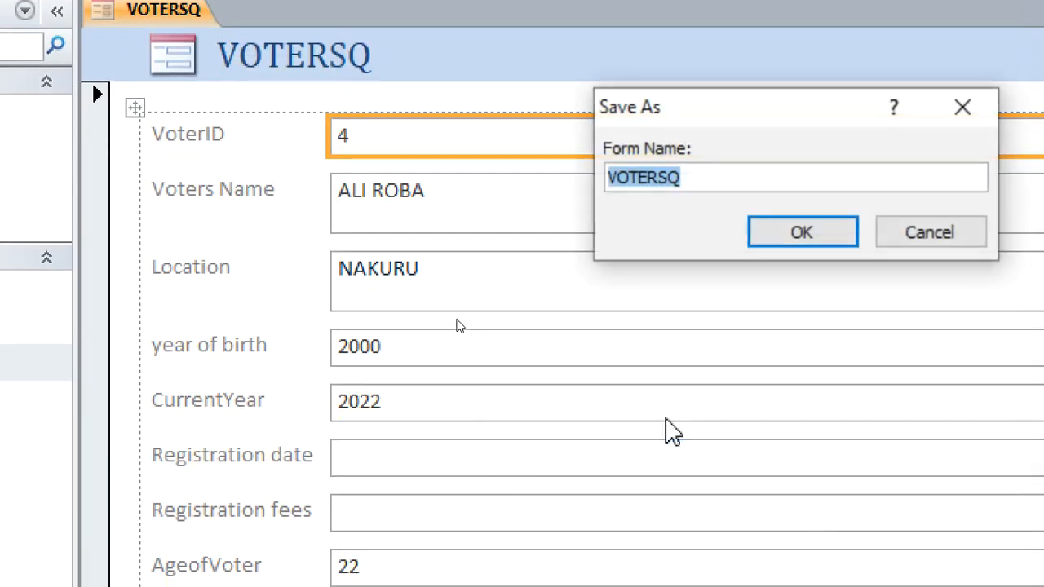
pyautogui.click(762, 243)
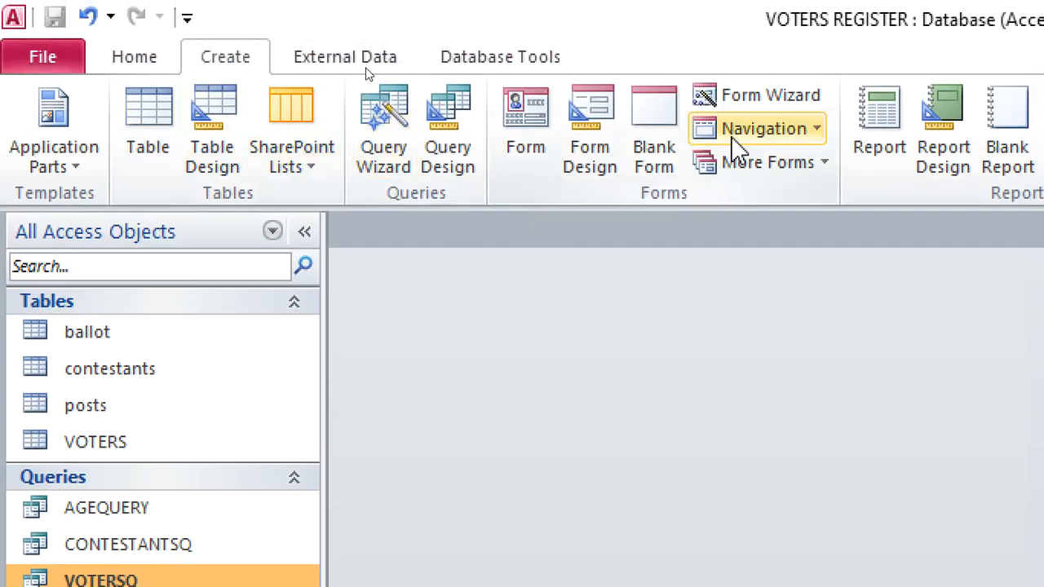
# Start the Form Wizard and choose the VOTERSQ query as the source of the form's fields.
pyautogui.click(757, 95)
pyautogui.moveTo(793, 204); pyautogui.dragTo(306, 23)
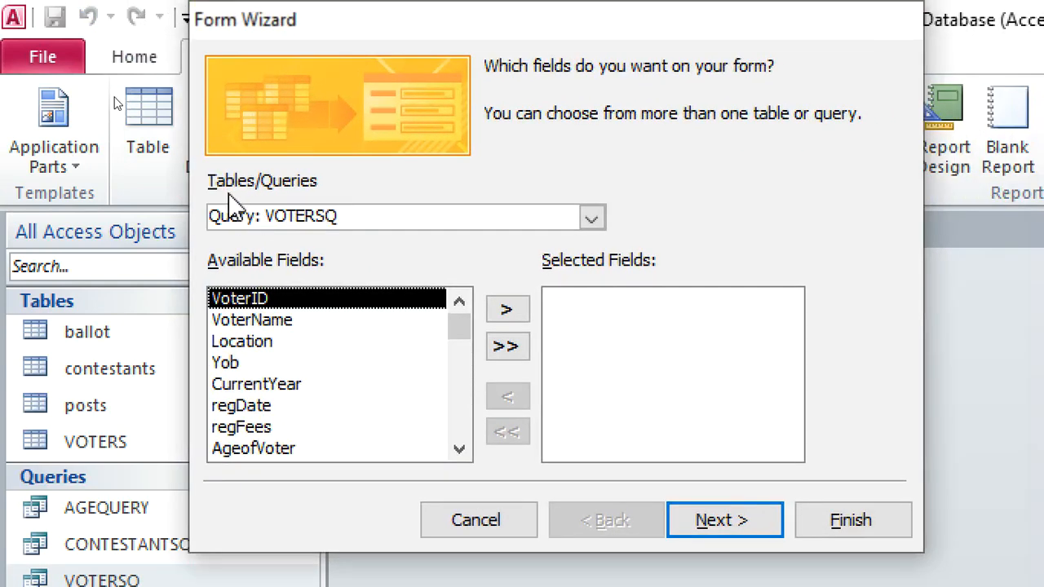
pyautogui.click(593, 218)
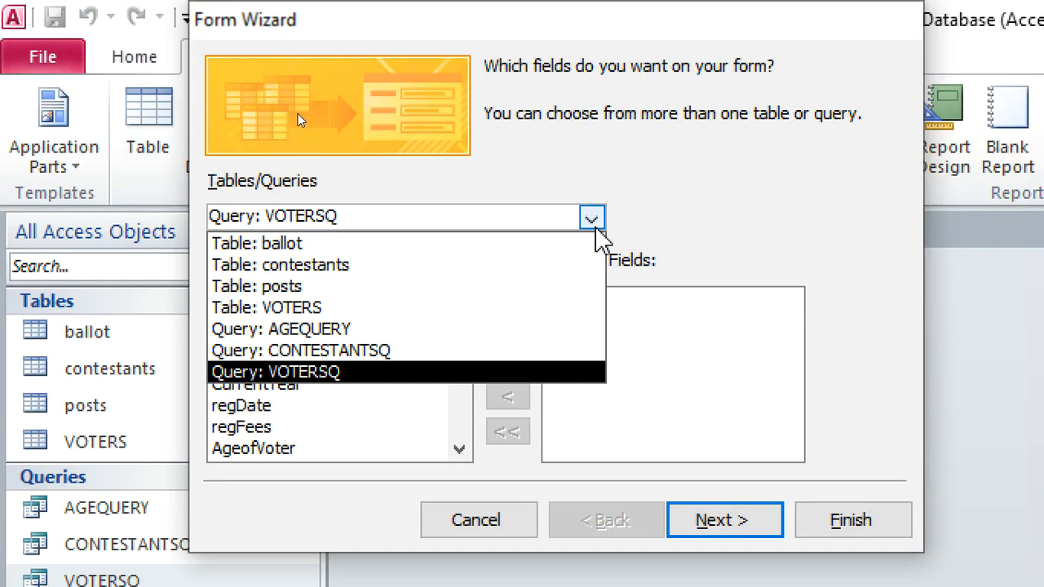
pyautogui.click(298, 375)
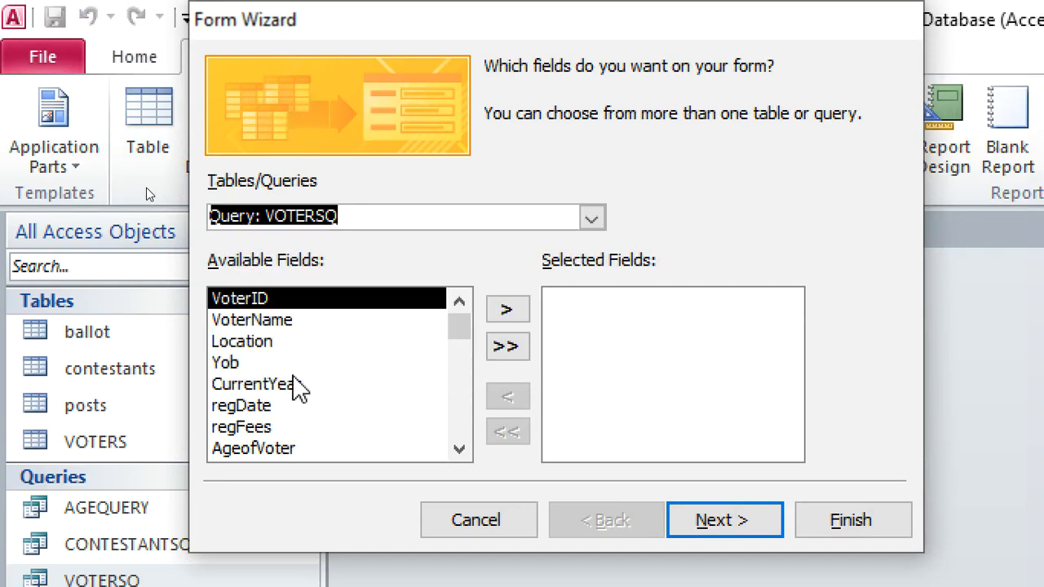
# Include all VOTERSQ fields in the form, keep the default layout, title it votersform and finish the wizard.
pyautogui.click(499, 349)
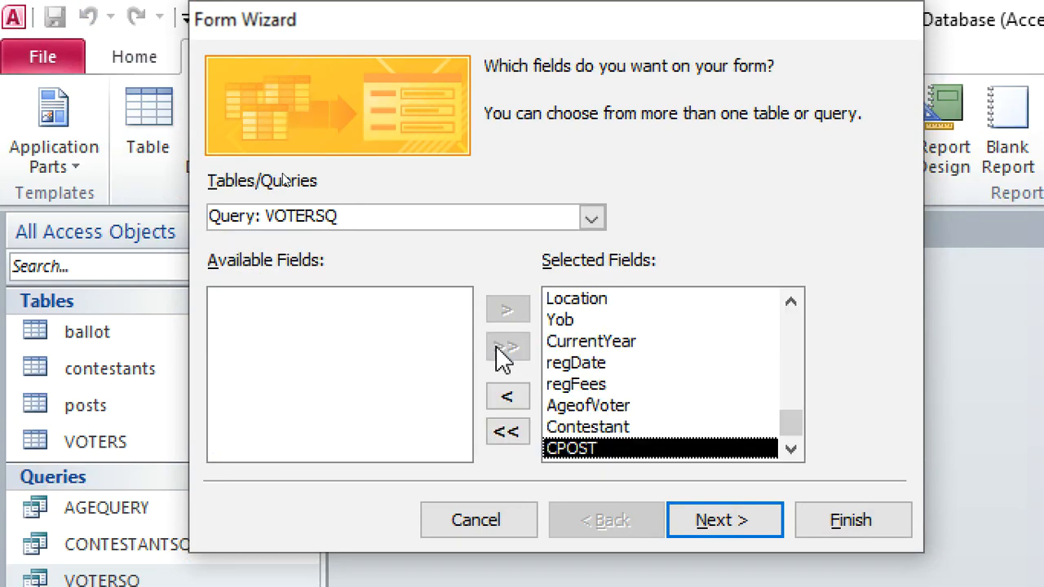
pyautogui.click(741, 523)
pyautogui.click(743, 520)
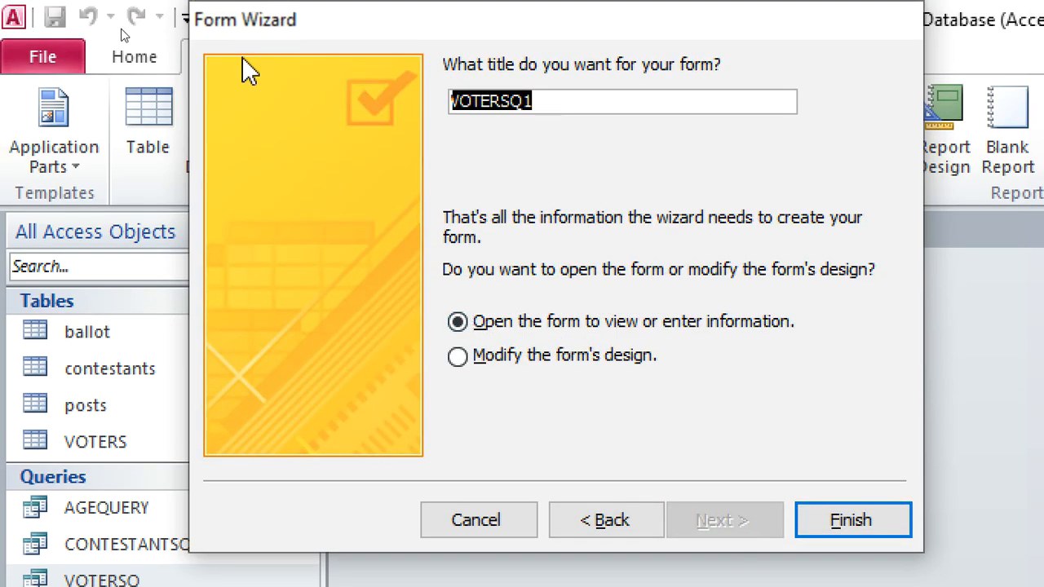
pyautogui.write('votersform')
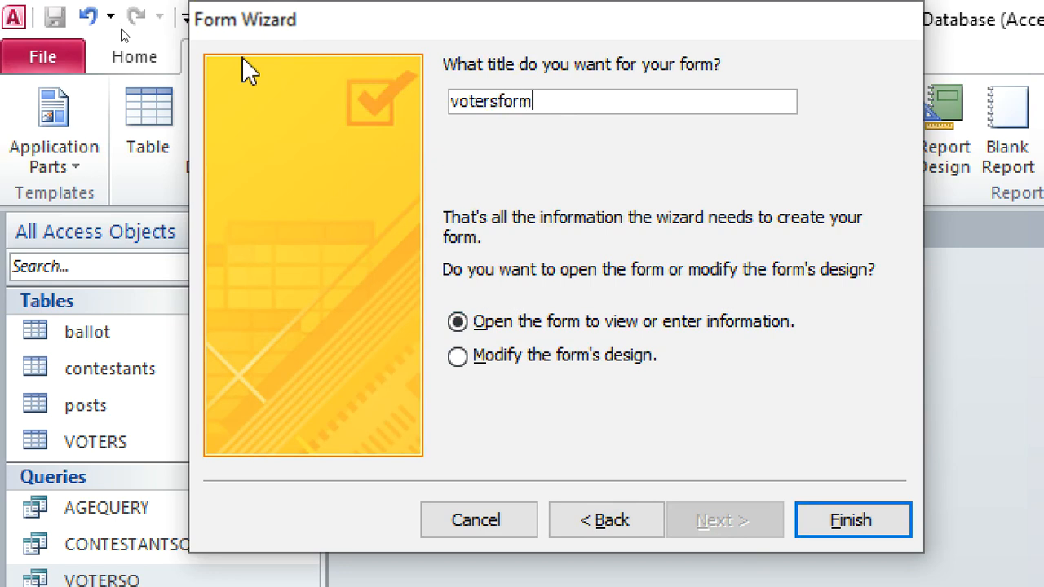
pyautogui.press('Return')
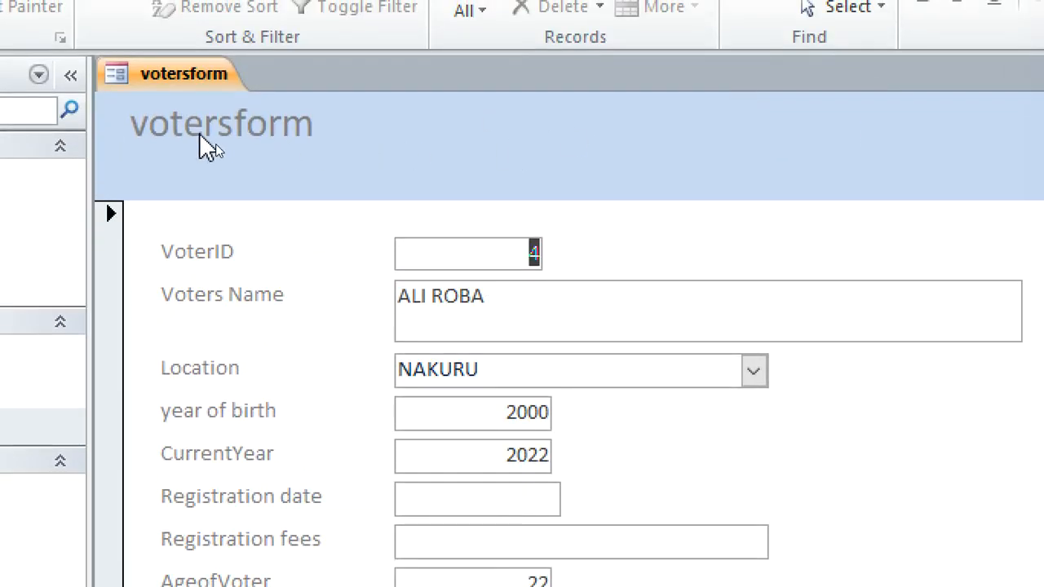
# Show votersform in Design View and close the form.
pyautogui.rightClick(200, 133)
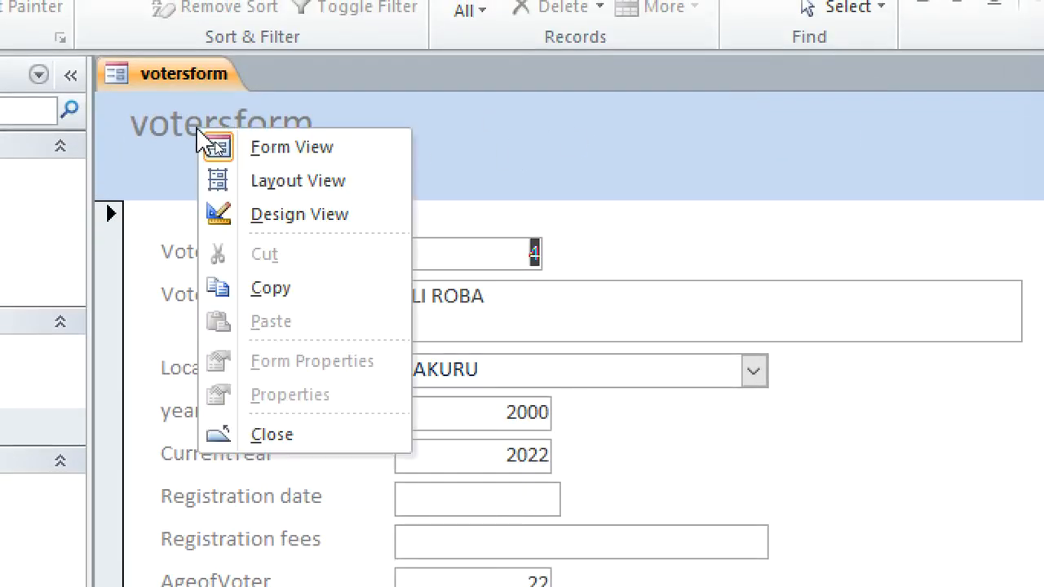
pyautogui.click(281, 218)
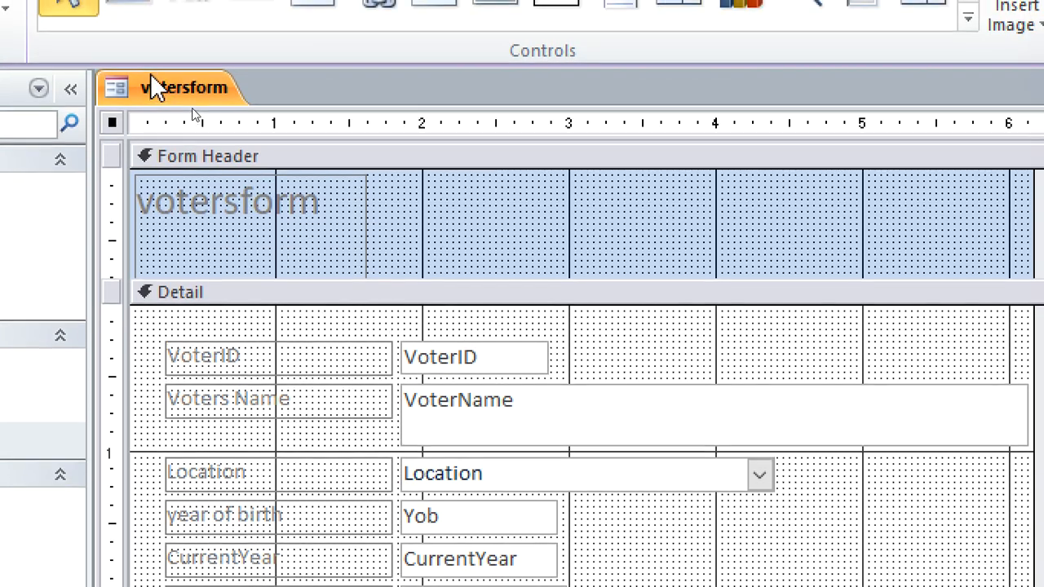
pyautogui.rightClick(155, 68)
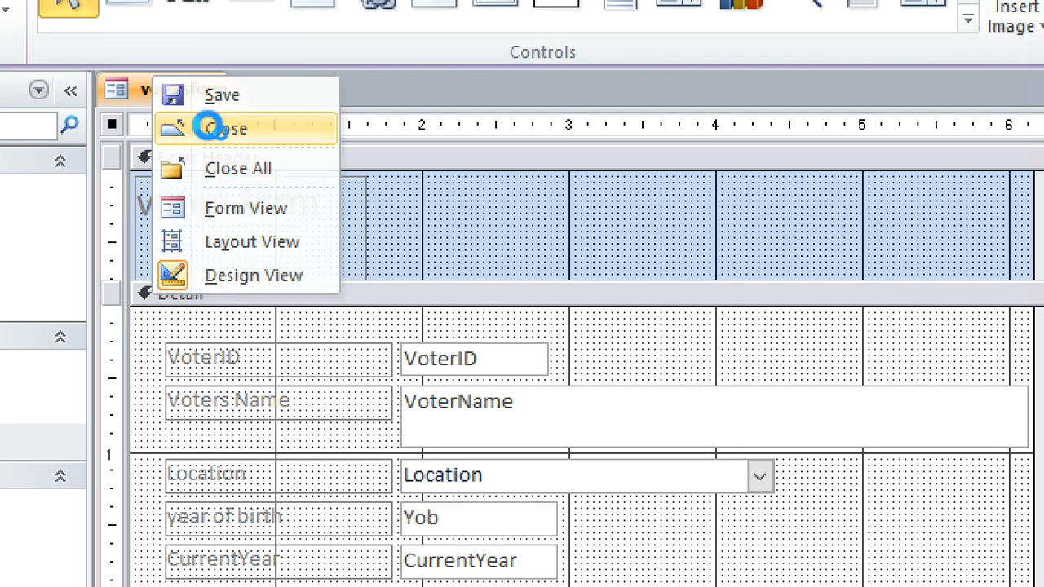
pyautogui.click(221, 133)
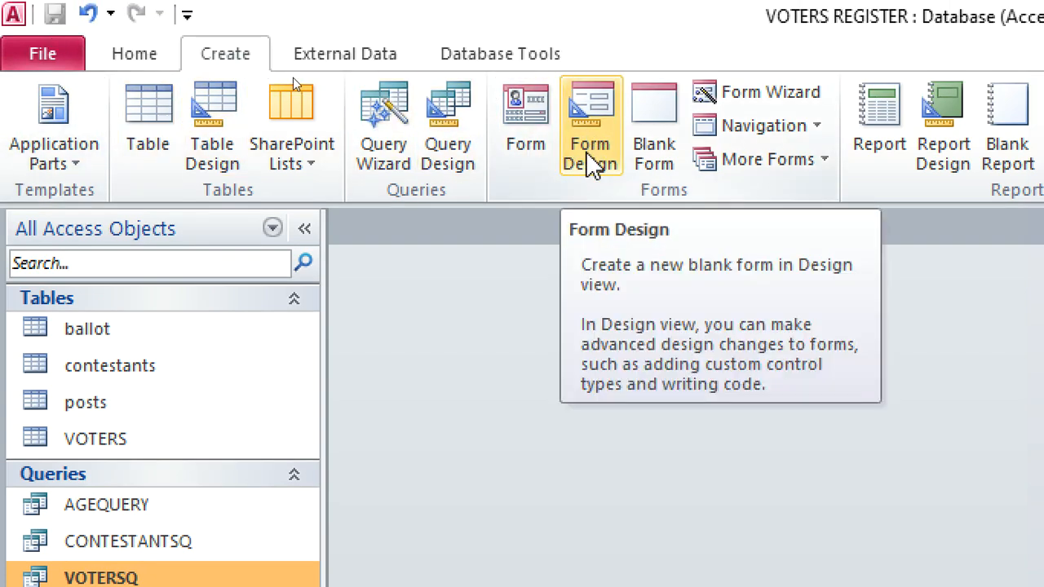
# Create a new blank form in Design view and show its form header and footer sections.
pyautogui.click(591, 163)
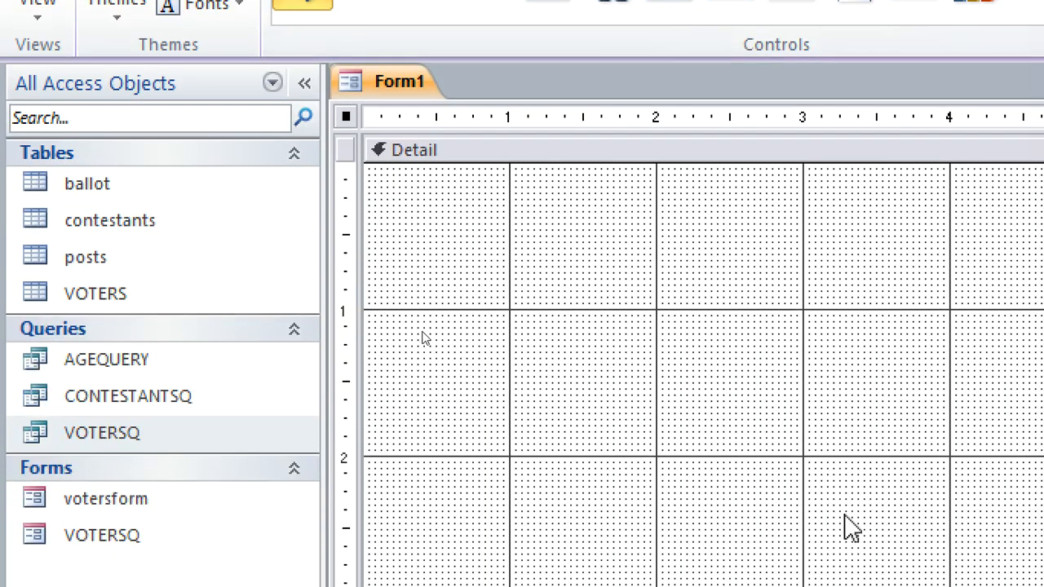
pyautogui.rightClick(509, 274)
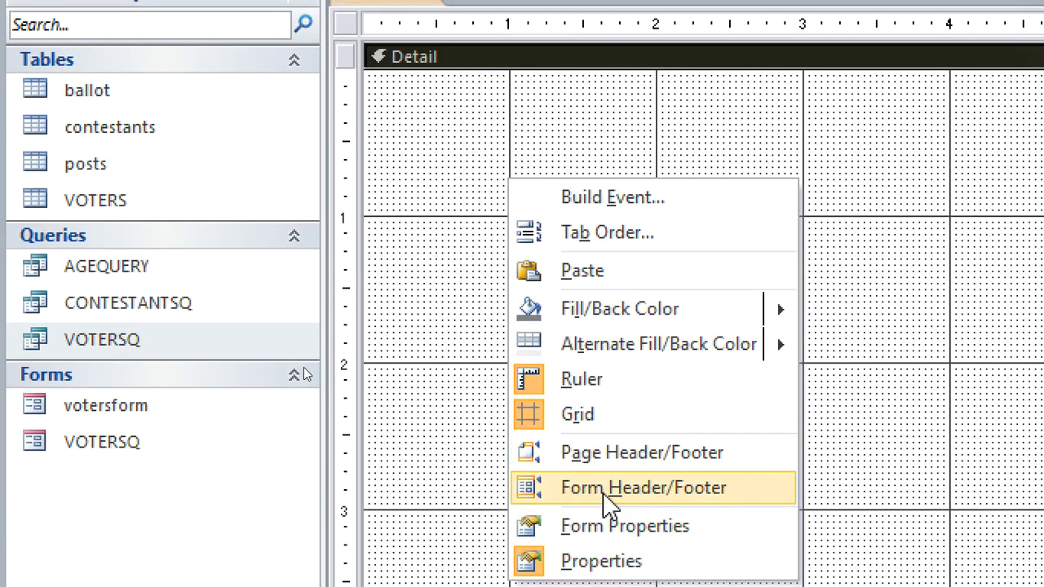
pyautogui.click(650, 489)
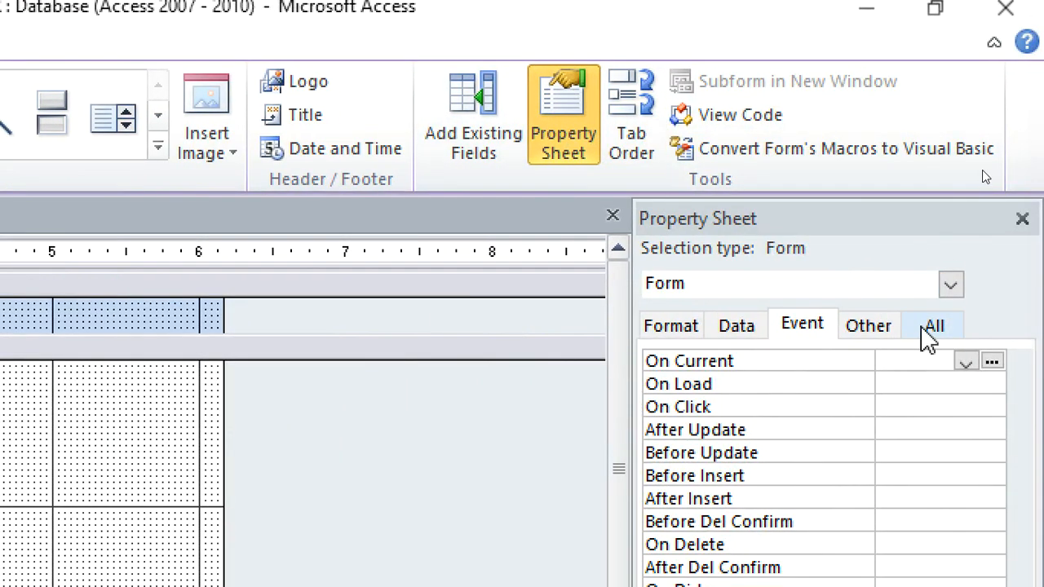
# Set the new form's Record Source property to VOTERSQ.
pyautogui.click(928, 341)
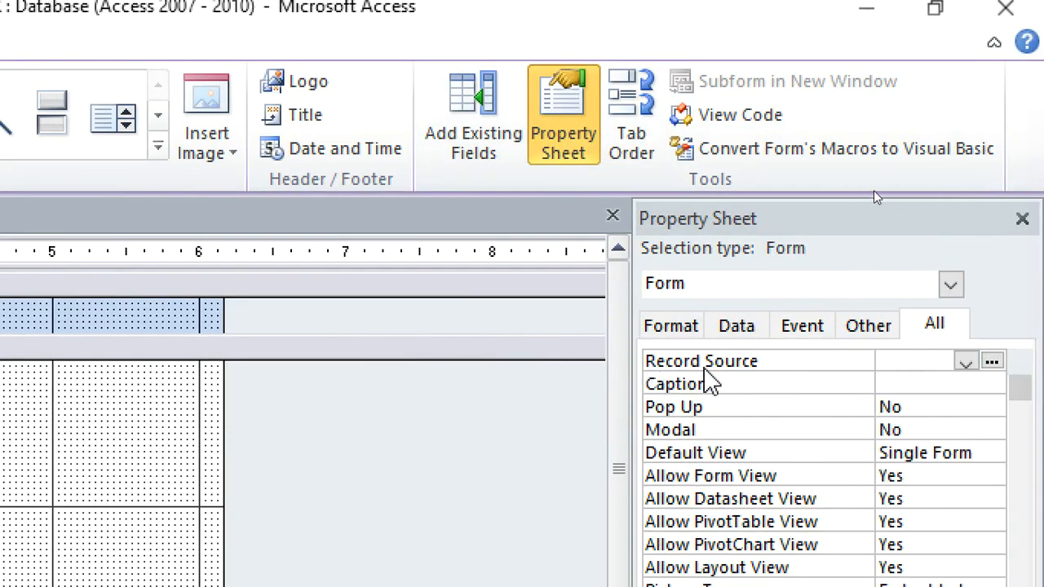
pyautogui.click(966, 362)
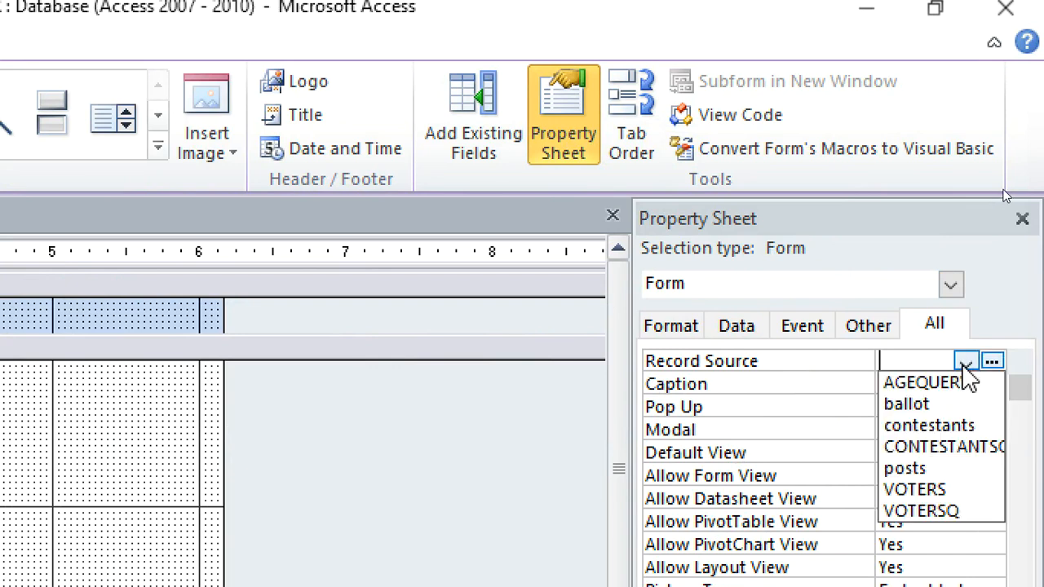
pyautogui.click(971, 511)
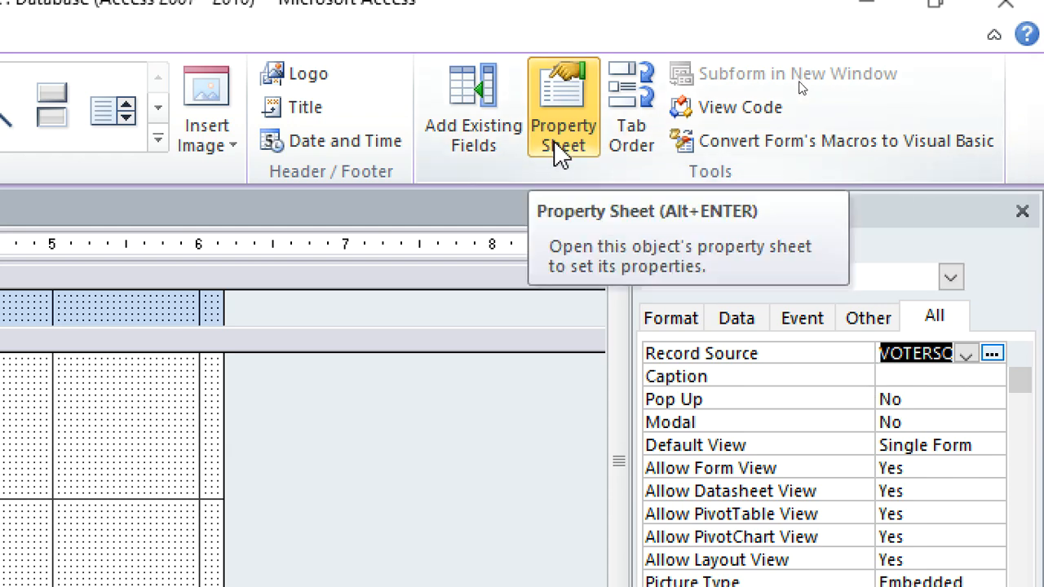
# Add the existing fields VoterID through Contestant together to the form's Detail section.
pyautogui.click(463, 140)
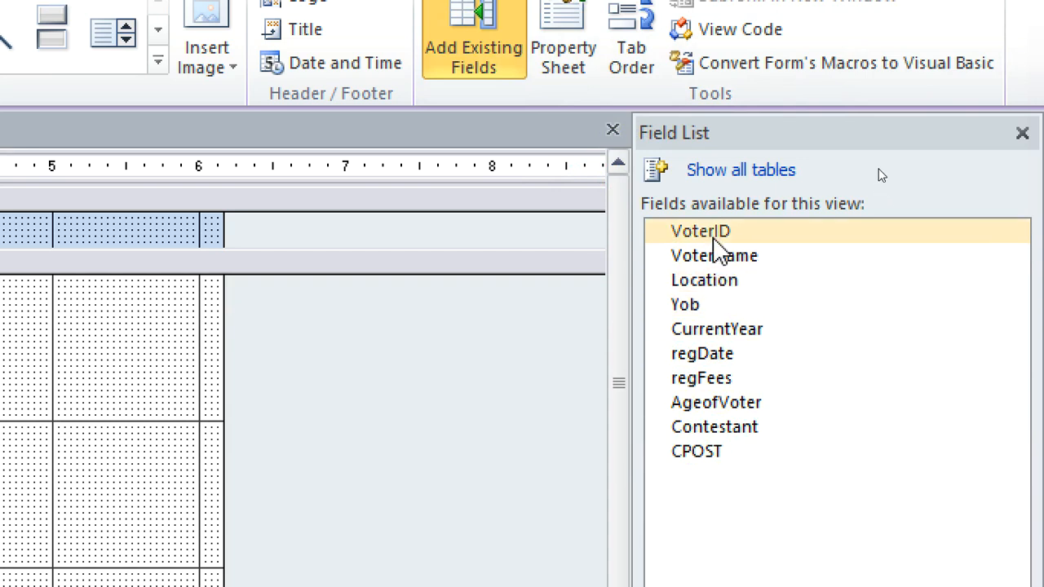
pyautogui.click(714, 240)
pyautogui.keyDown('shift'); pyautogui.click(706, 438); pyautogui.keyUp('shift')
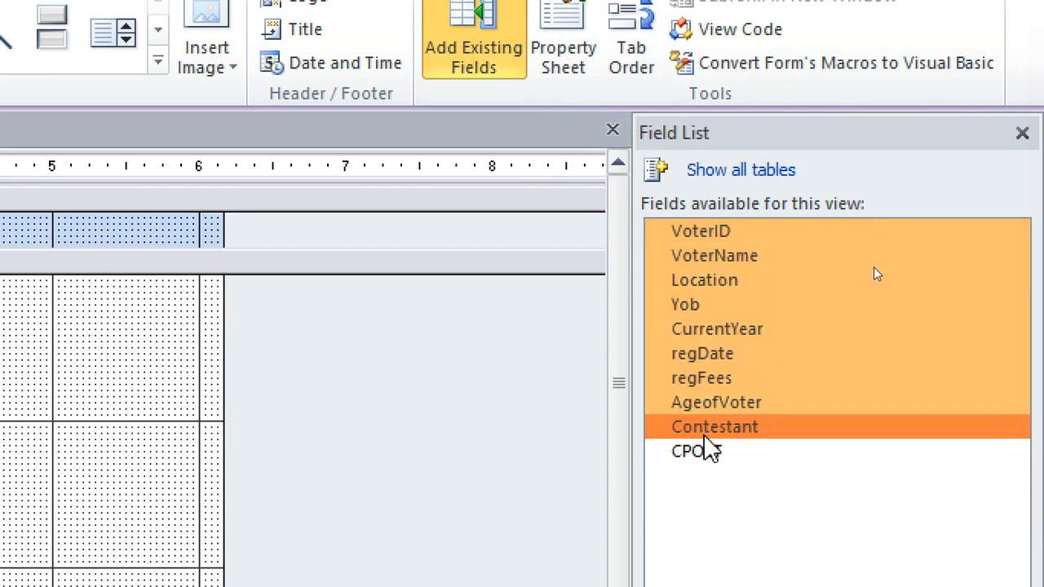
pyautogui.moveTo(761, 286); pyautogui.dragTo(56, 375)
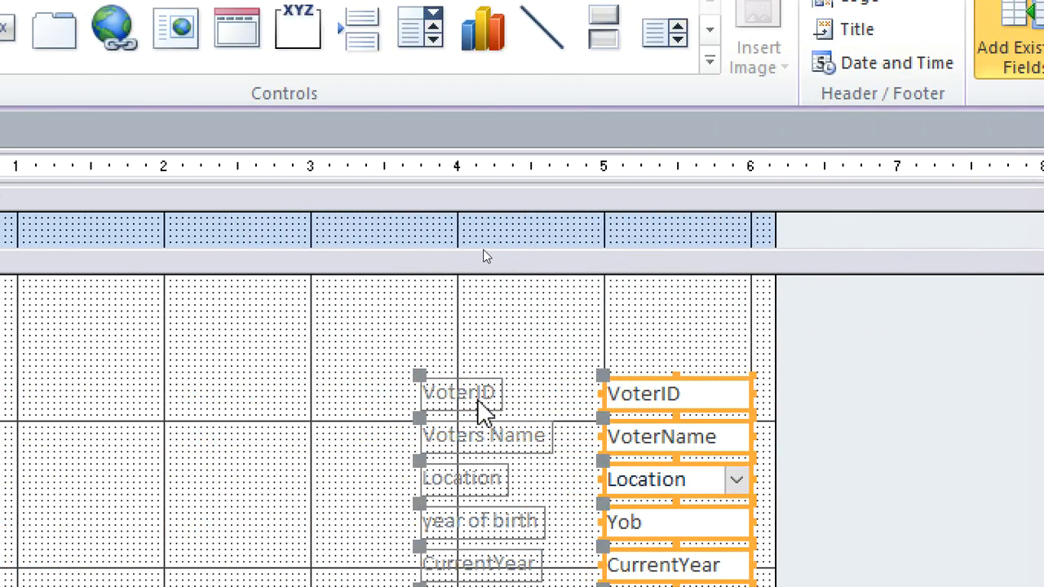
# Move all field labels and boxes to the upper-left corner of the Detail section and widen the text boxes to about 1.75 inches.
pyautogui.moveTo(457, 398); pyautogui.dragTo(453, 359)
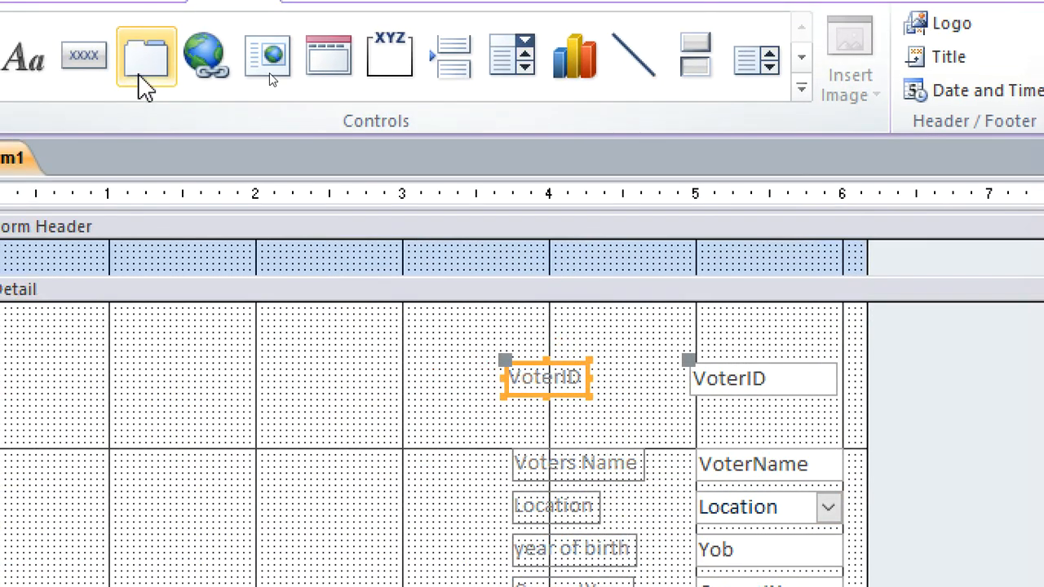
pyautogui.hotkey('ctrl', 'z')
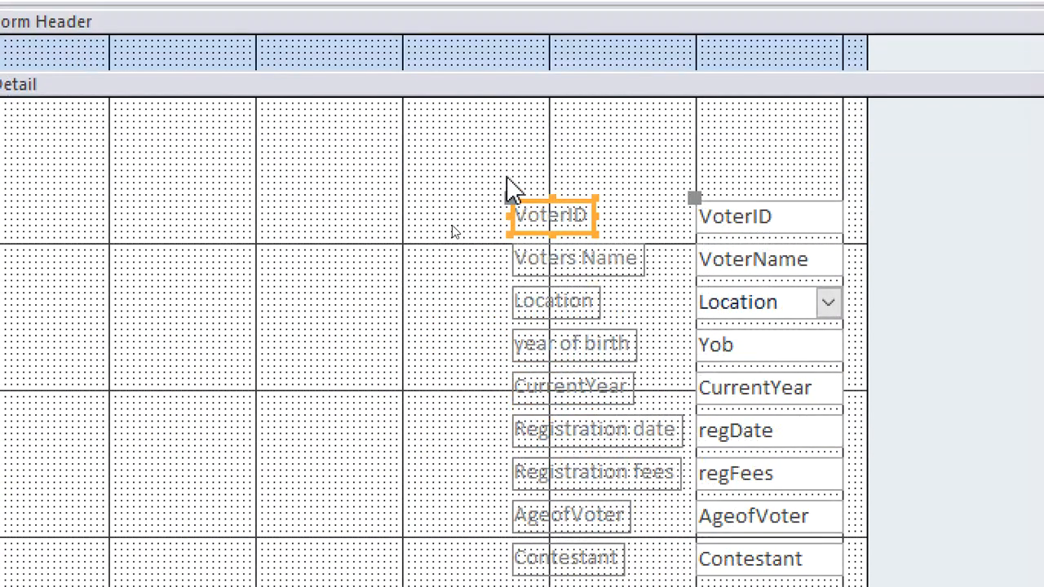
pyautogui.moveTo(470, 381); pyautogui.dragTo(817, 586)
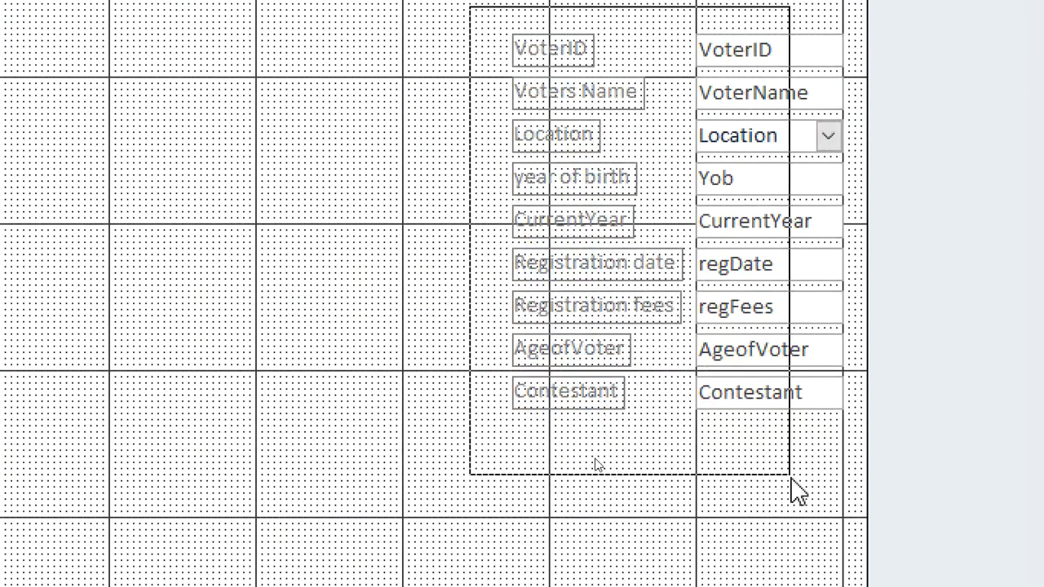
pyautogui.moveTo(825, 524); pyautogui.dragTo(818, 508)
pyautogui.moveTo(636, 264); pyautogui.dragTo(176, 215)
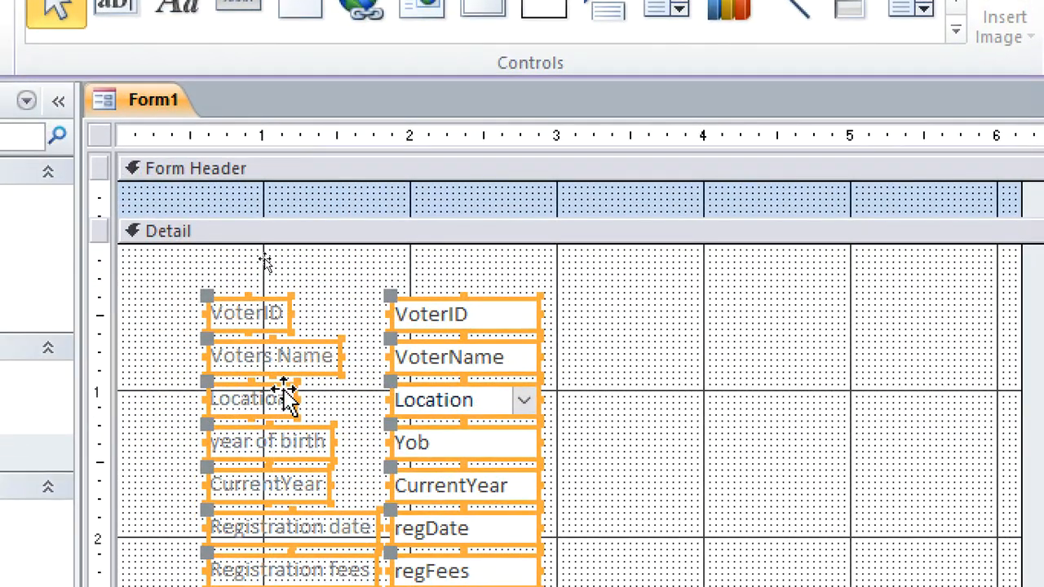
pyautogui.moveTo(290, 399); pyautogui.dragTo(244, 350)
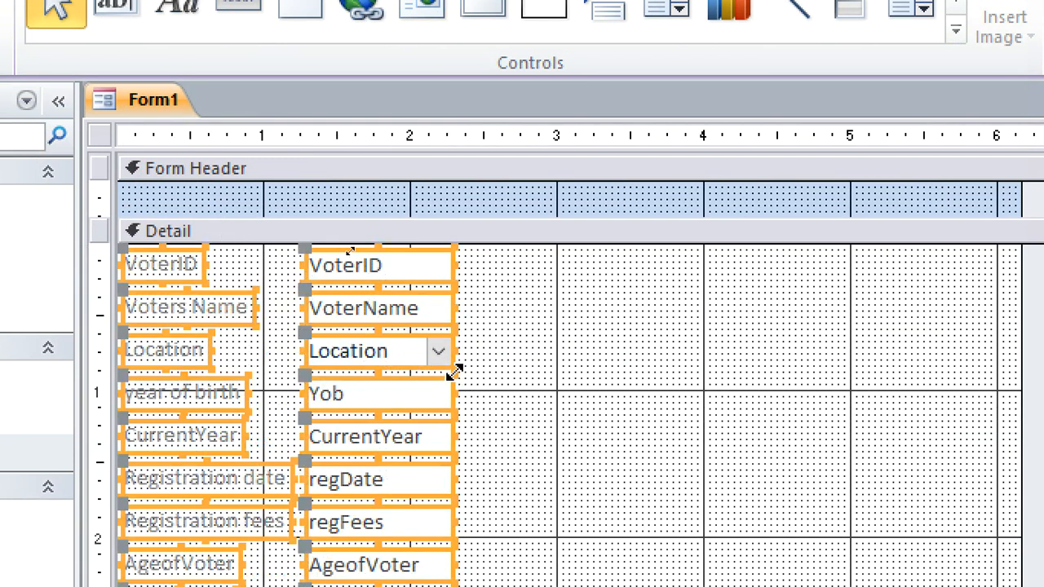
pyautogui.moveTo(448, 350); pyautogui.dragTo(554, 354)
pyautogui.click(741, 389)
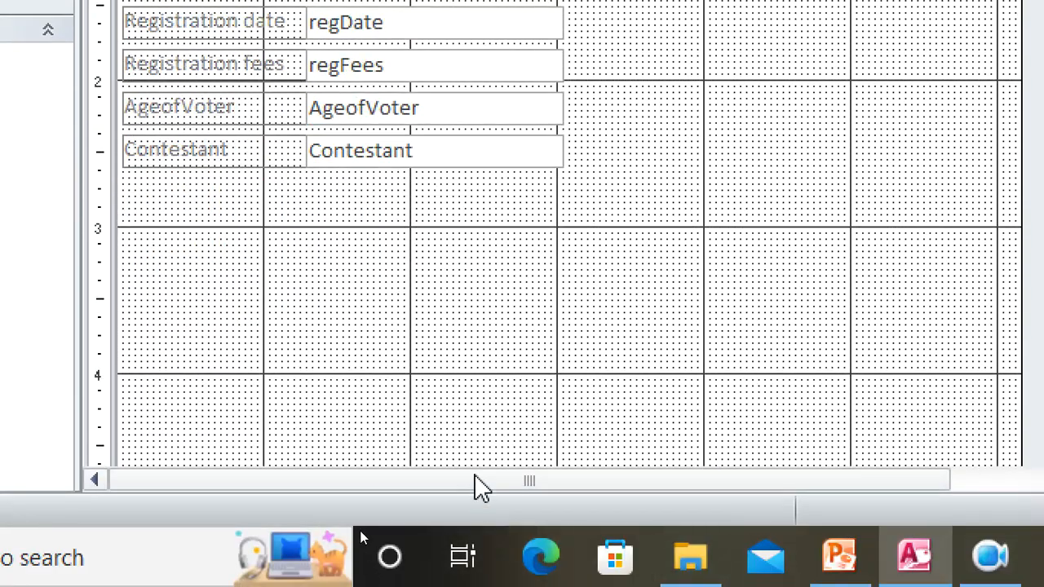
# Shorten the Detail section so that it ends just below the Contestant field.
pyautogui.scroll(-5, 419, 356)
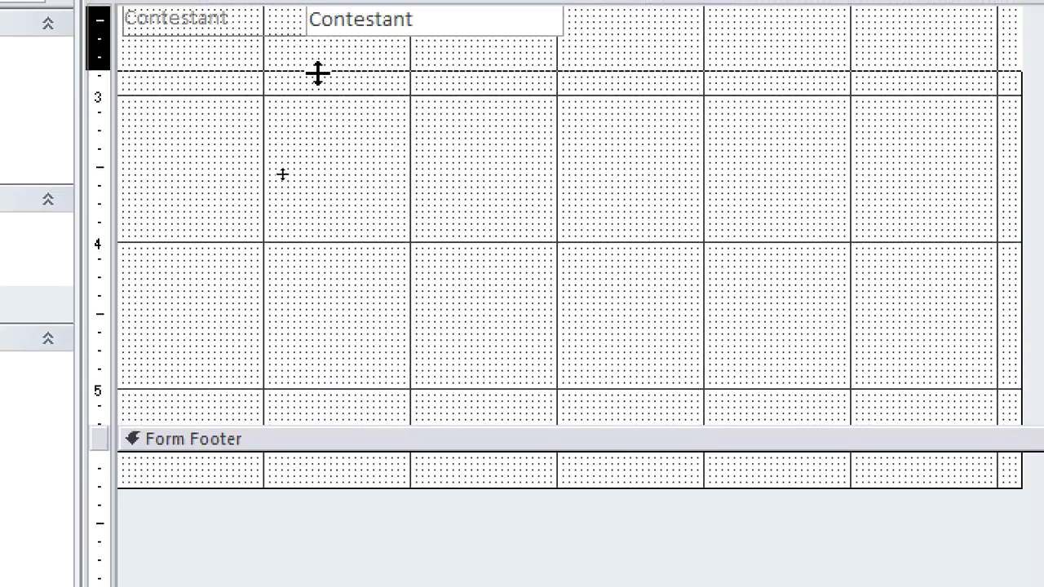
pyautogui.moveTo(319, 73); pyautogui.dragTo(319, 74)
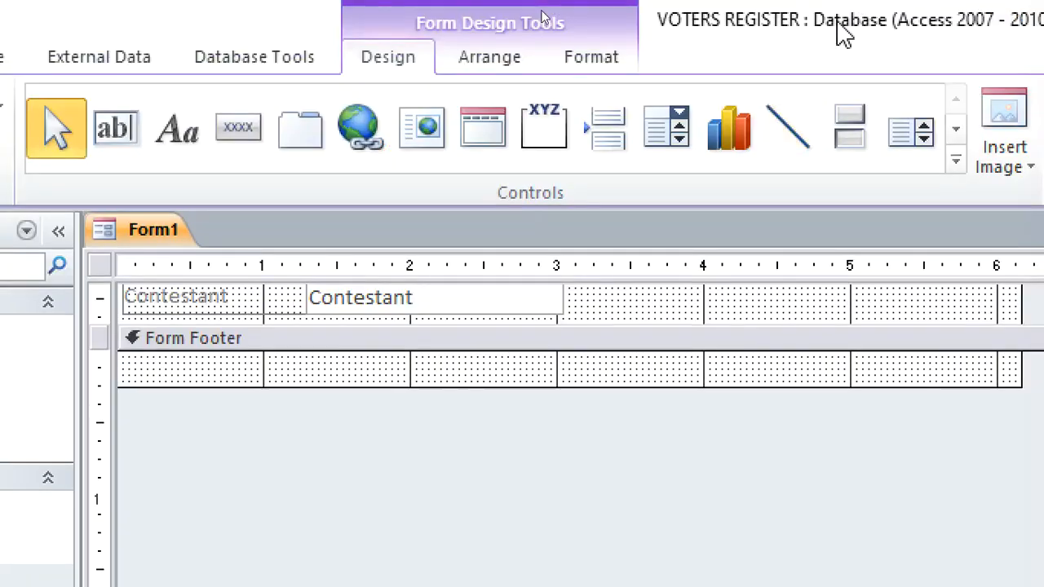
pyautogui.scroll(5, 384, 532)
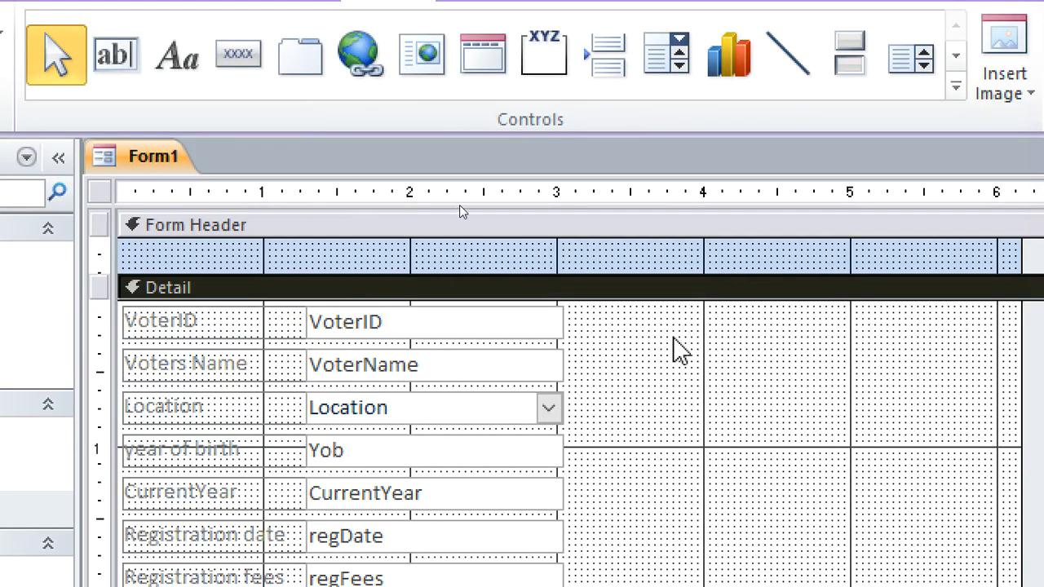
# Set the Detail section's background color to light green.
pyautogui.rightClick(683, 430)
pyautogui.moveTo(946, 475)
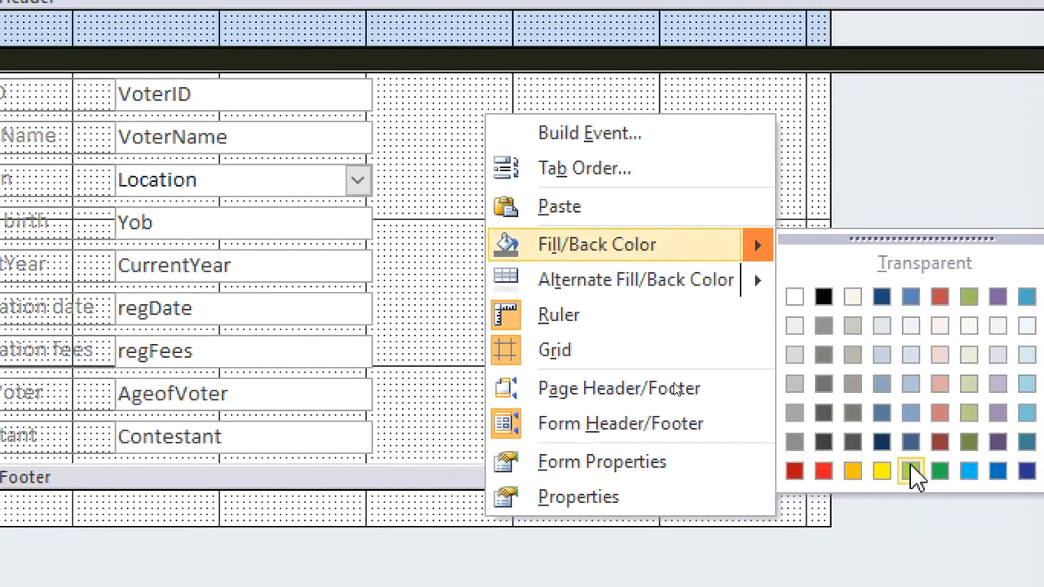
pyautogui.click(913, 472)
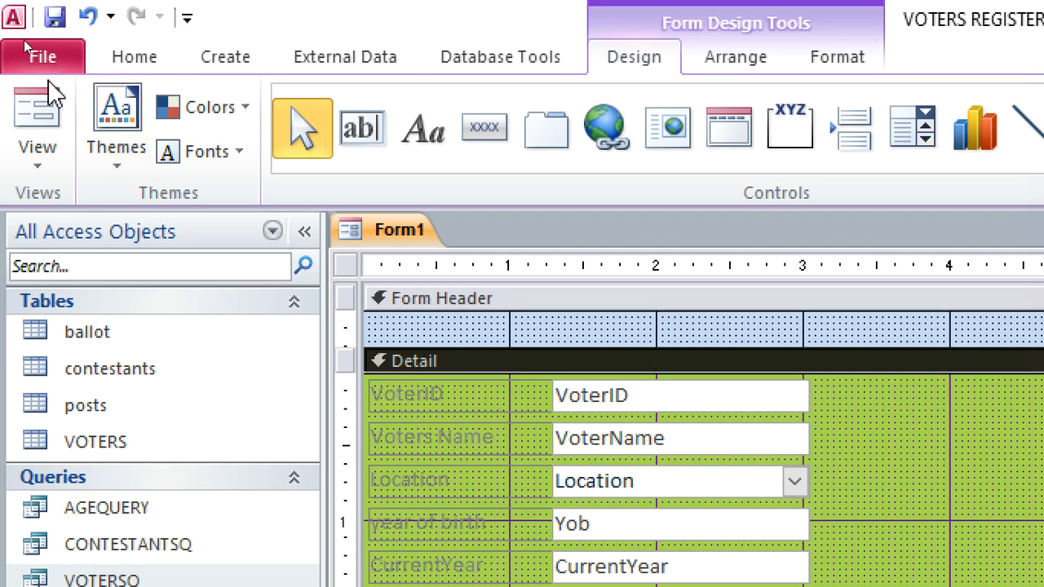
# Preview the form in Form View and return to Design View.
pyautogui.click(41, 120)
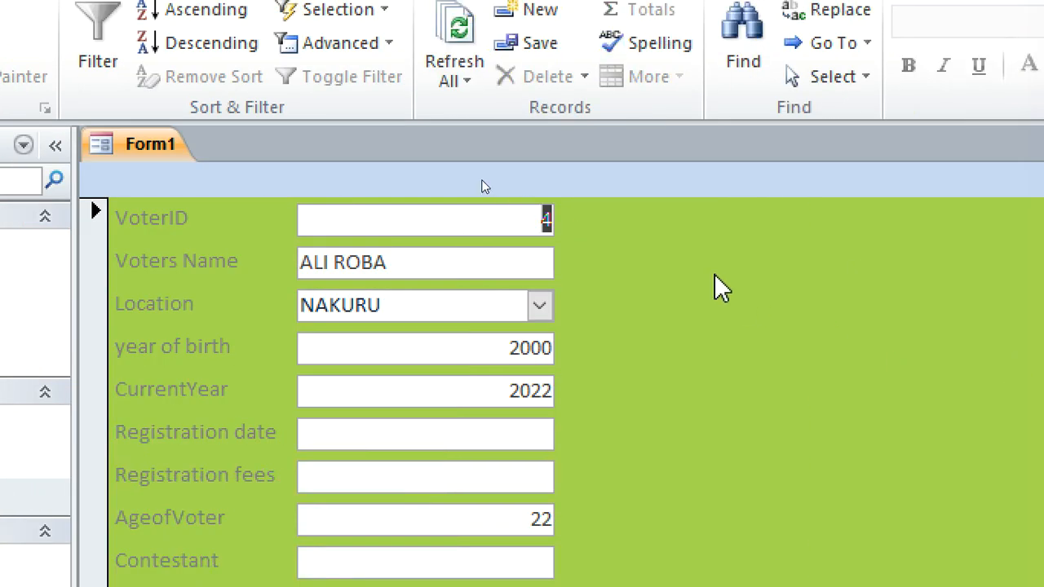
pyautogui.rightClick(894, 243)
pyautogui.click(694, 331)
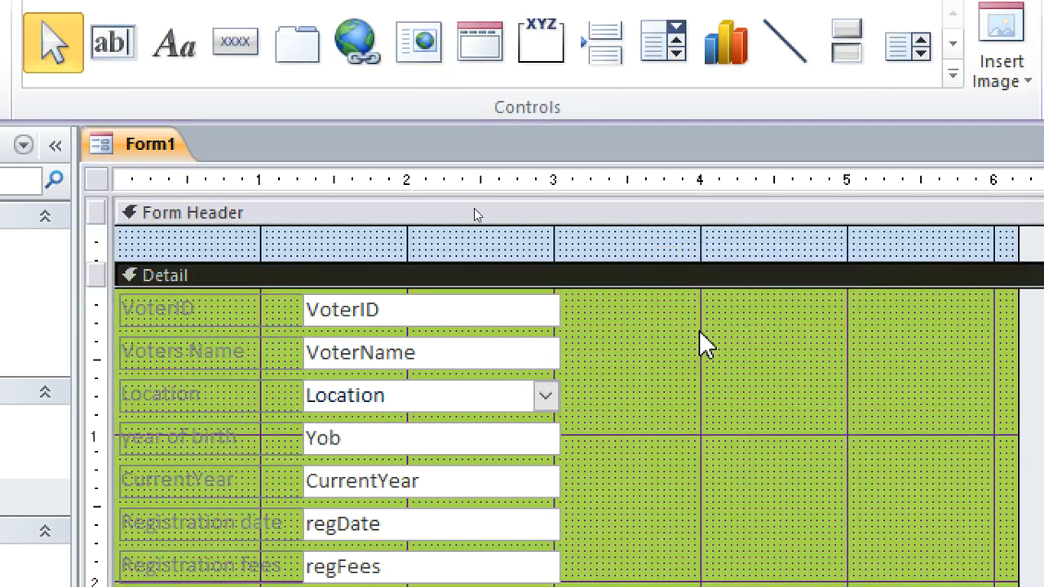
# Enlarge the form header to about 0.6 inch and add a label about 4.6 inches wide reading VOTERS REGISTER.
pyautogui.moveTo(433, 257); pyautogui.dragTo(438, 318)
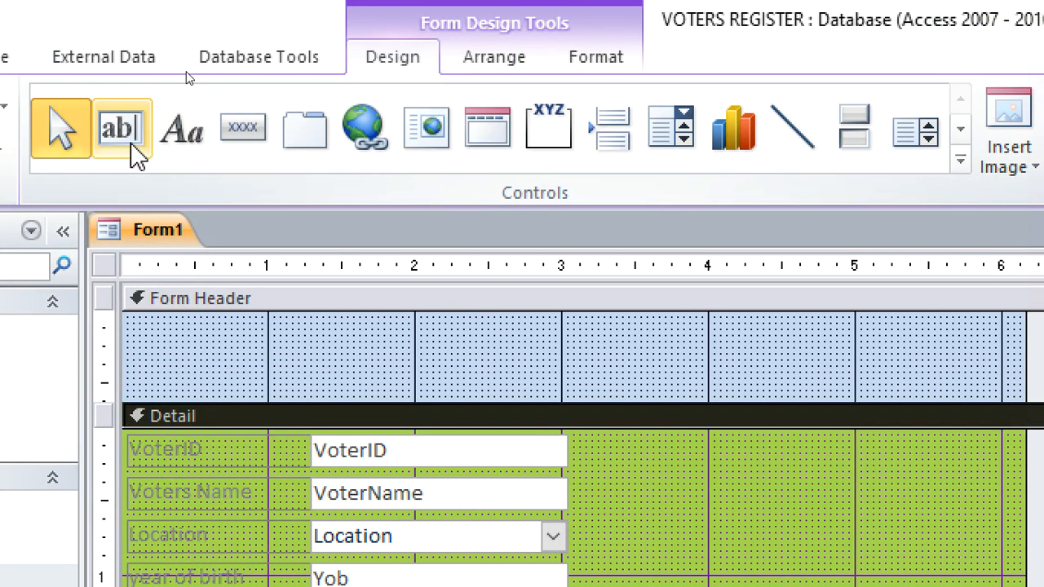
pyautogui.click(187, 137)
pyautogui.moveTo(187, 324); pyautogui.dragTo(867, 406)
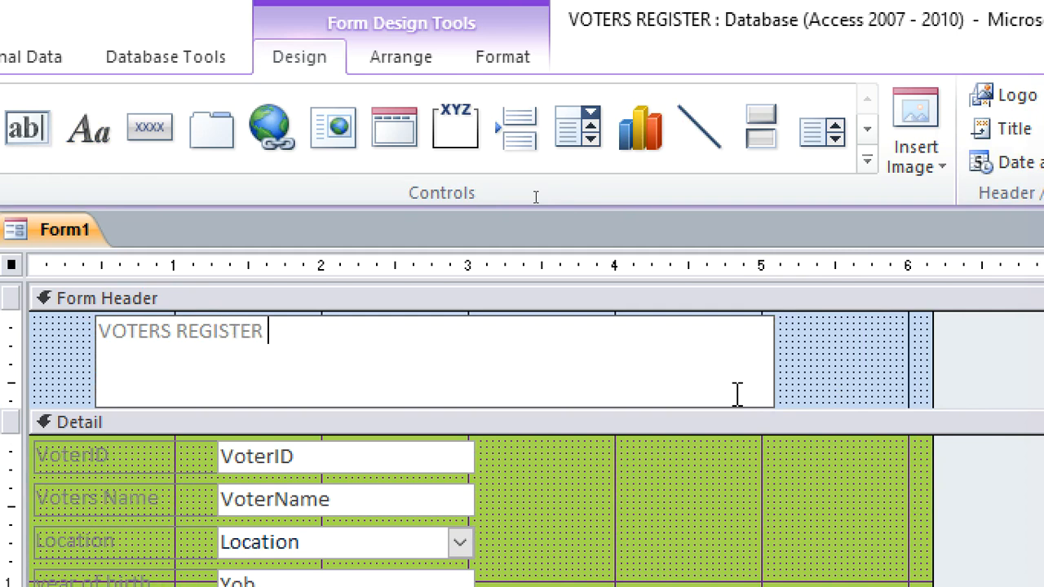
pyautogui.click(842, 367)
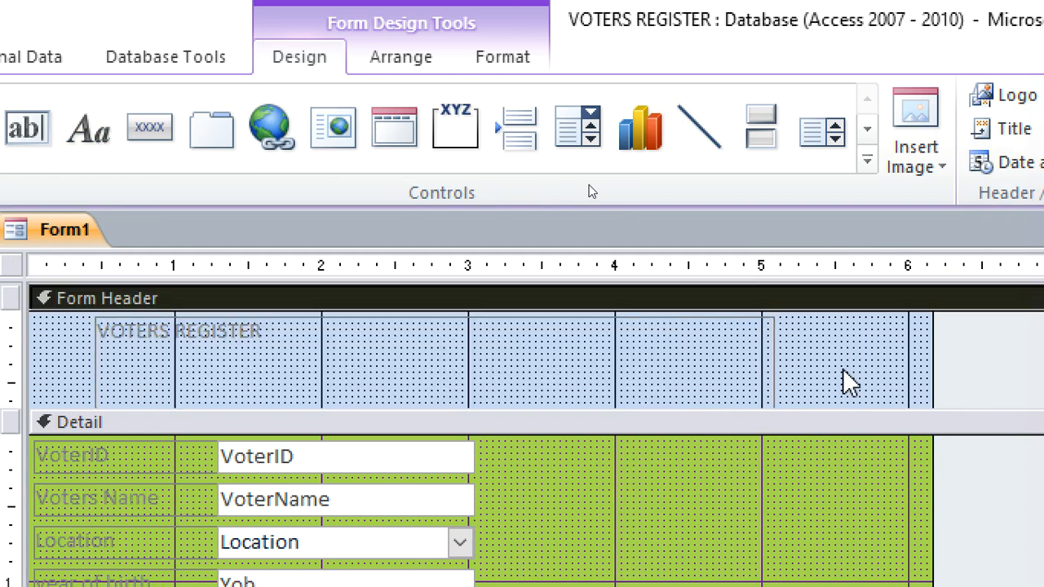
# Format the VOTERS REGISTER header label at font size 36, centered, with a red font color.
pyautogui.click(628, 372)
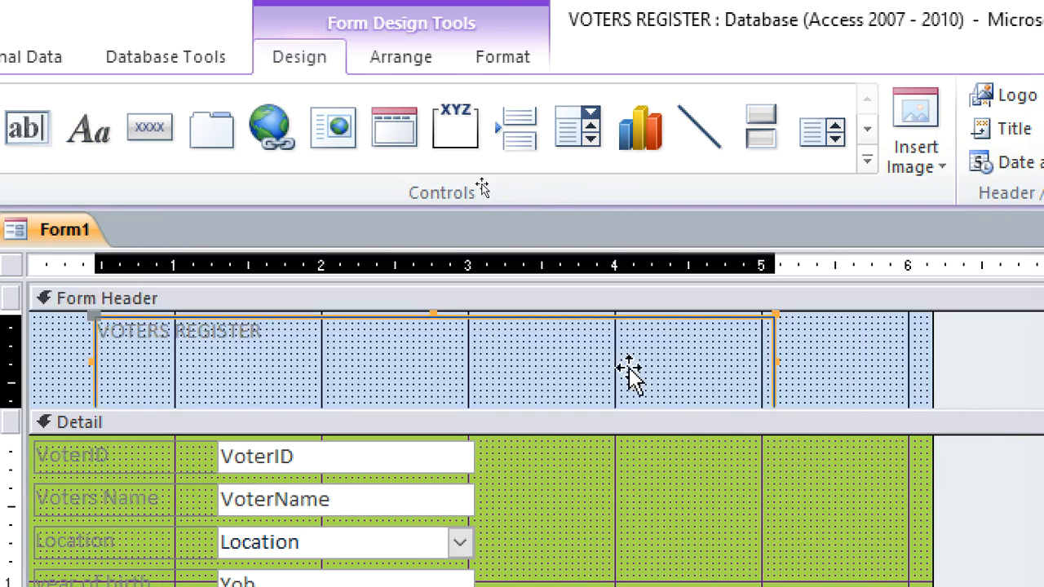
pyautogui.click(487, 65)
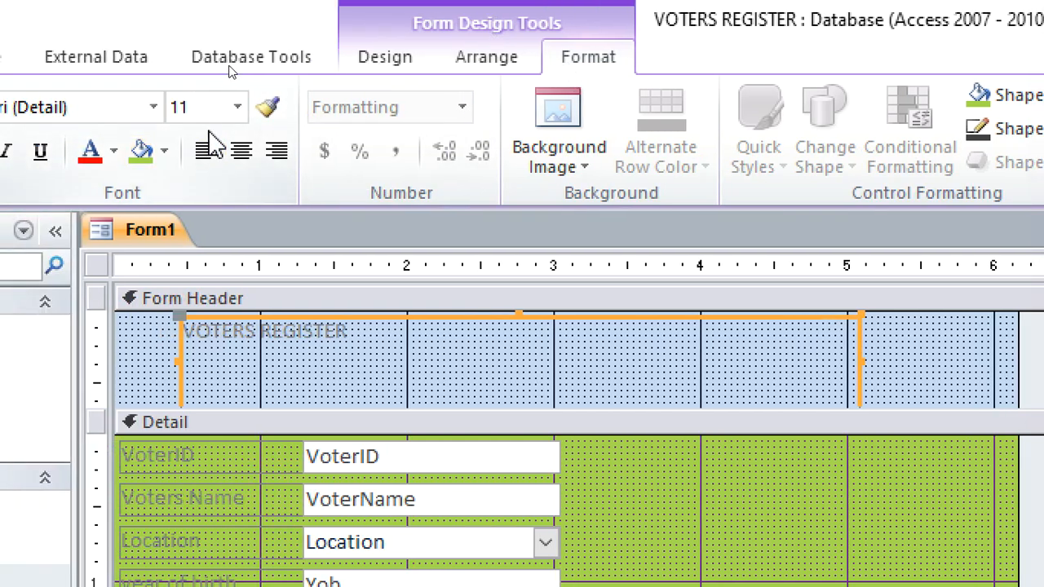
pyautogui.click(236, 107)
pyautogui.click(203, 478)
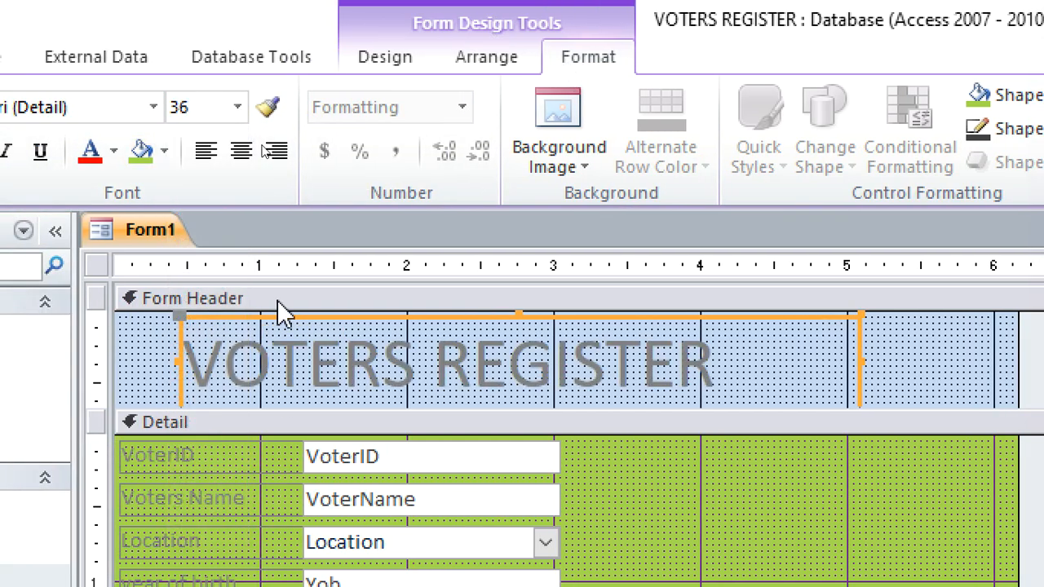
pyautogui.click(241, 150)
pyautogui.click(132, 155)
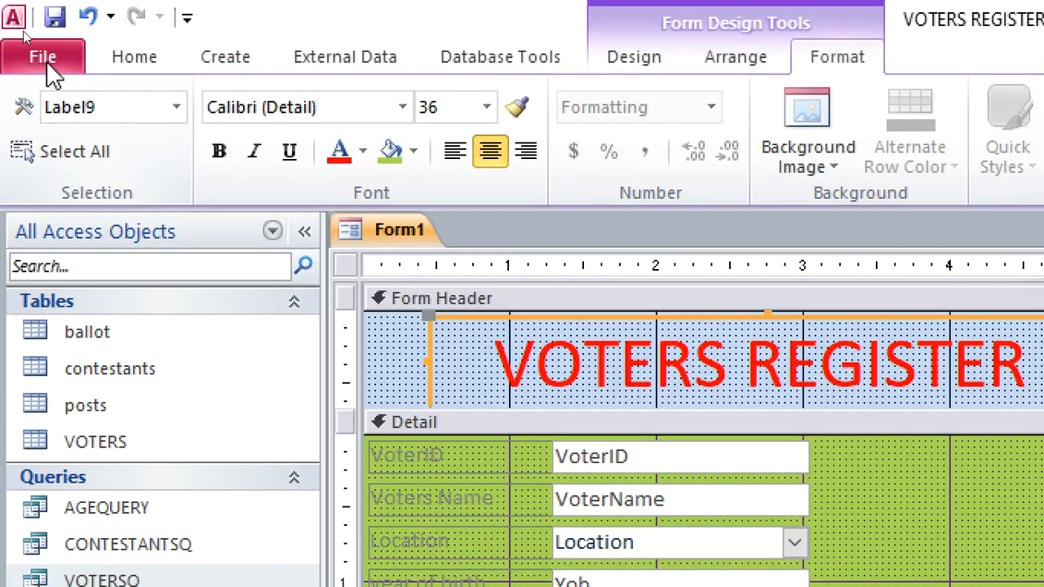
# Check the formatted header title in Form View and return to Design View.
pyautogui.click(121, 6)
pyautogui.click(34, 61)
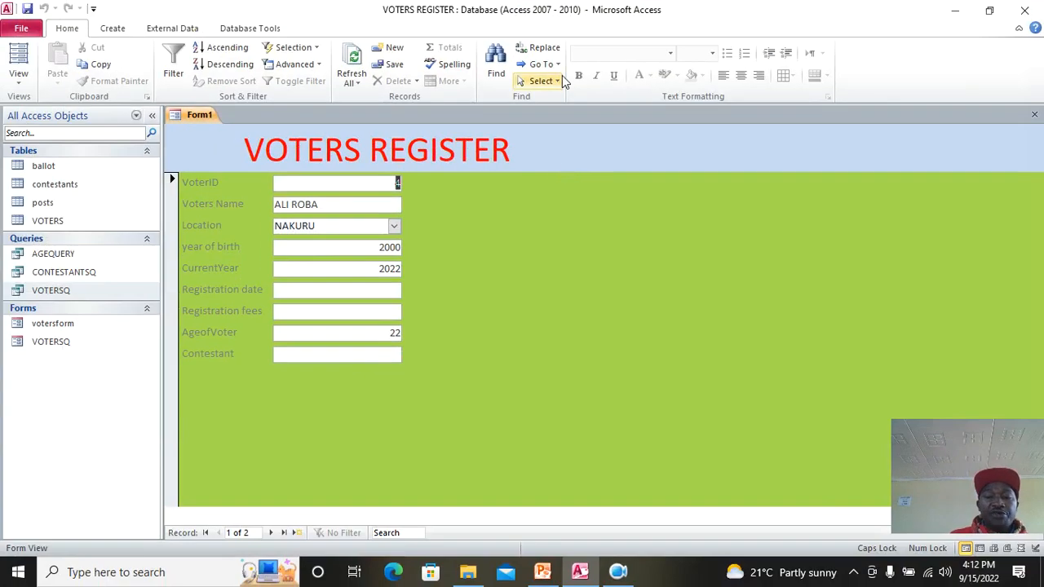
pyautogui.rightClick(519, 209)
pyautogui.click(556, 250)
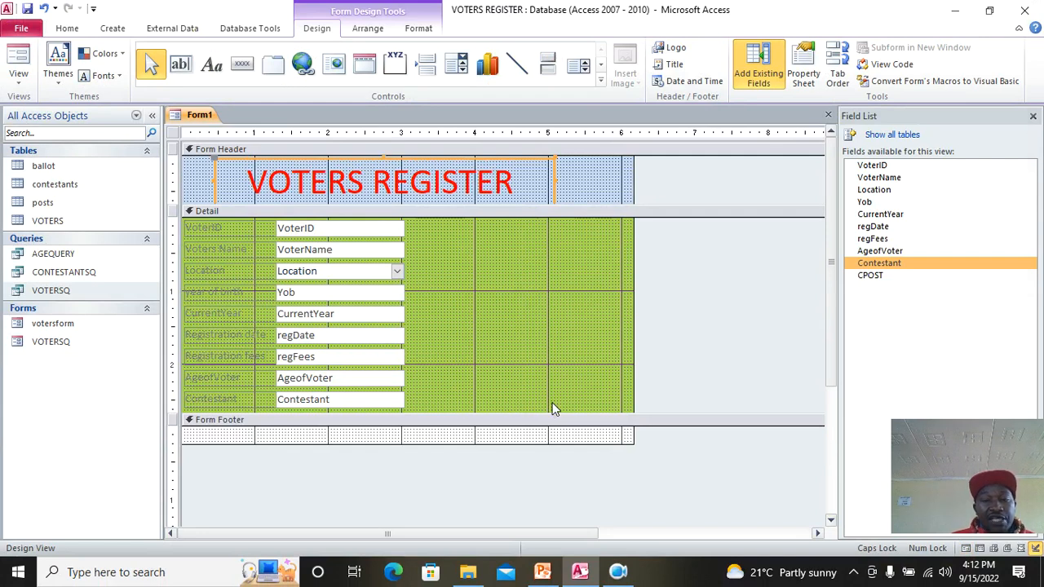
# Add a Go To Next Record command button with the text Next Record beside the VoterID field.
pyautogui.click(241, 72)
pyautogui.moveTo(433, 225); pyautogui.dragTo(545, 248)
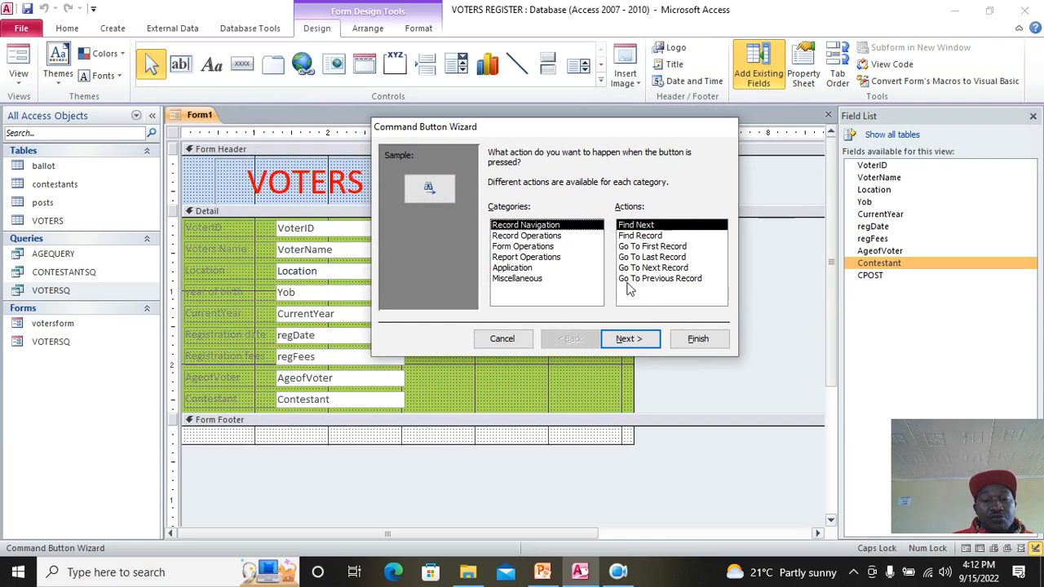
pyautogui.click(652, 269)
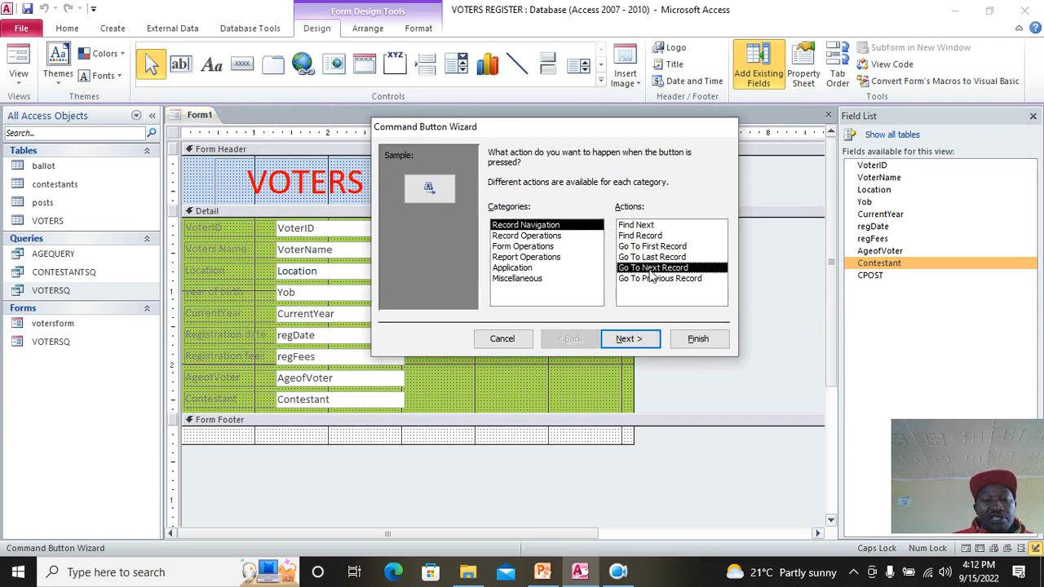
pyautogui.click(626, 338)
pyautogui.click(509, 214)
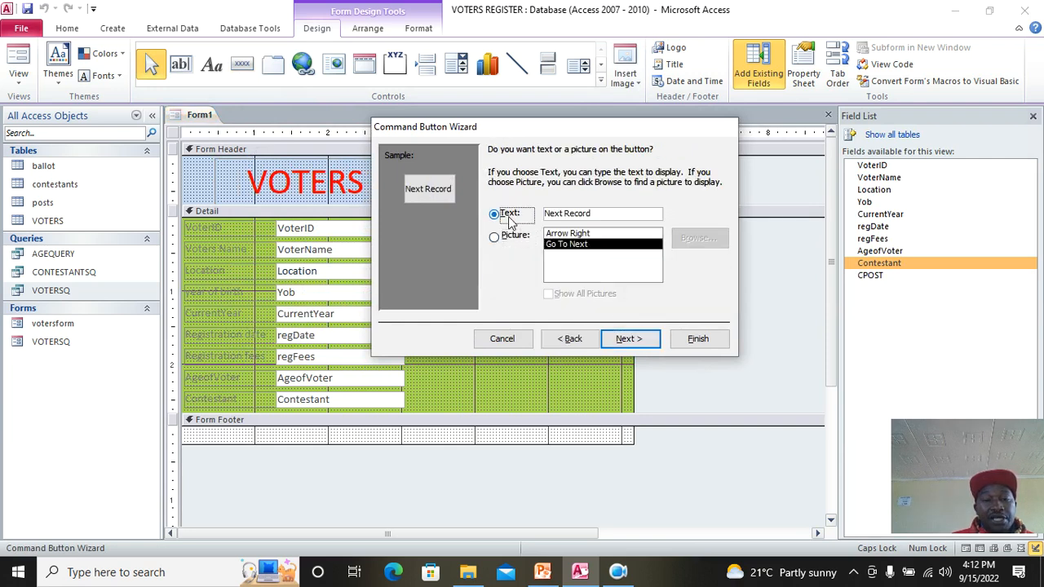
pyautogui.click(689, 340)
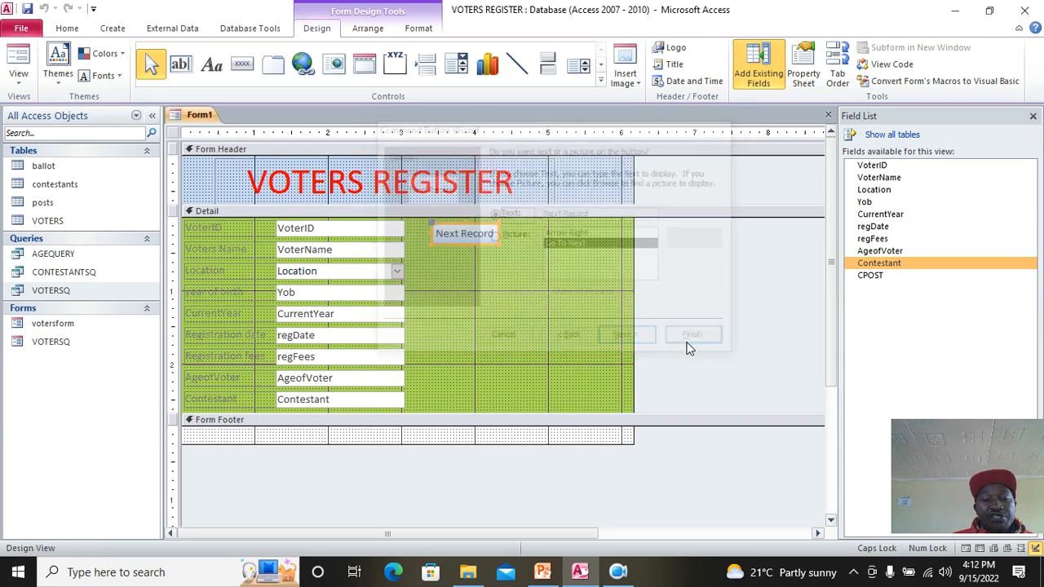
# Add a Go To Previous Record button with the text Previous Record below Next Record, and widen Next Record to about 1.1 inches.
pyautogui.click(243, 72)
pyautogui.moveTo(434, 249); pyautogui.dragTo(497, 262)
pyautogui.click(623, 264)
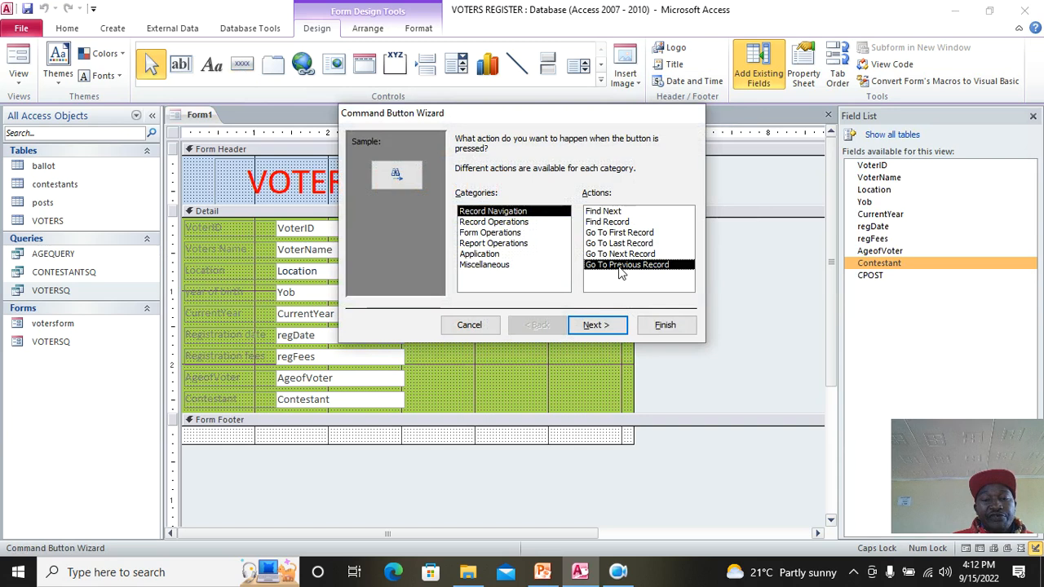
pyautogui.click(607, 328)
pyautogui.click(462, 200)
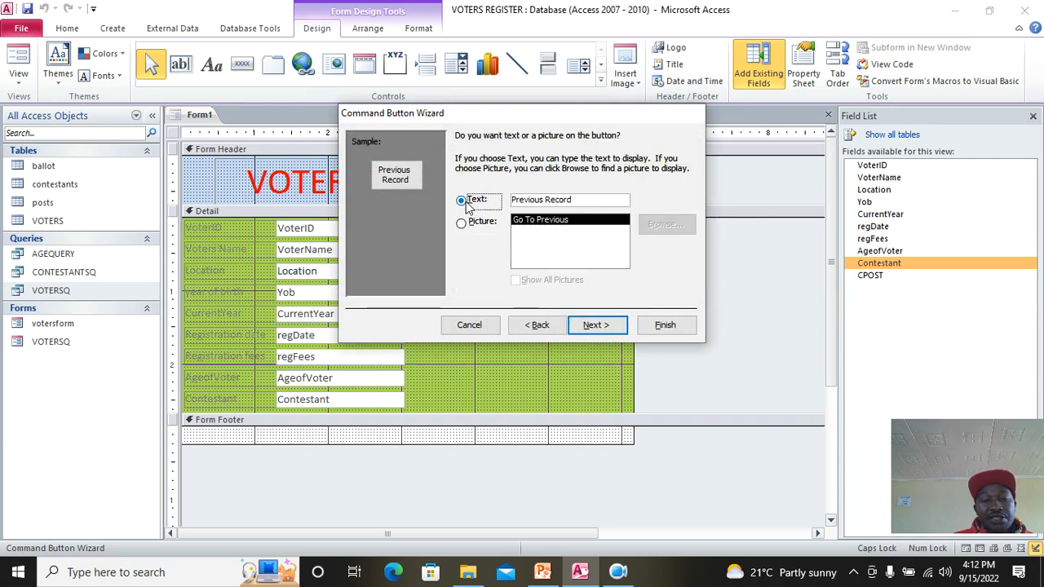
pyautogui.click(665, 325)
pyautogui.click(493, 235)
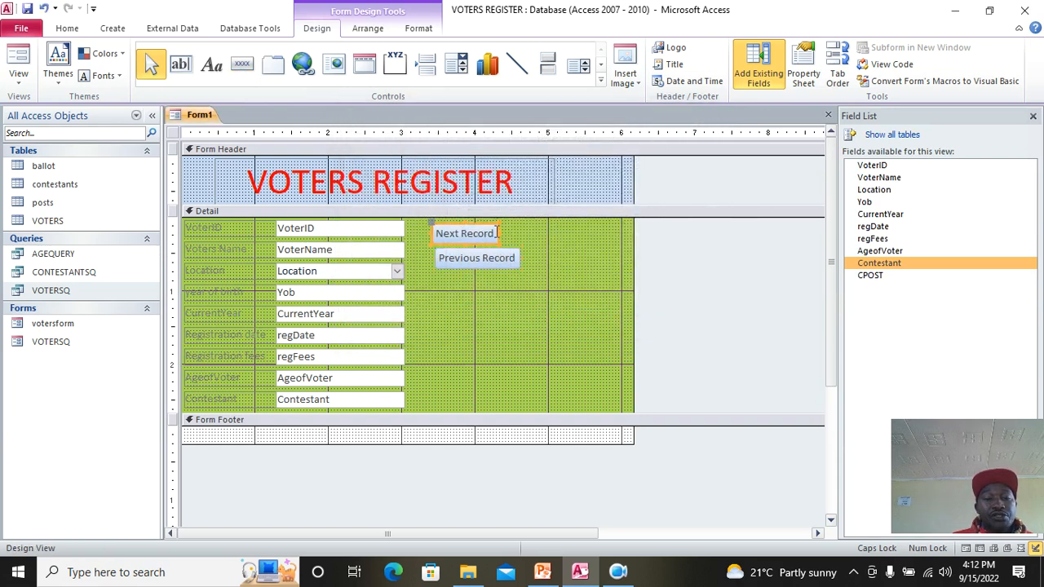
pyautogui.moveTo(500, 232); pyautogui.dragTo(514, 233)
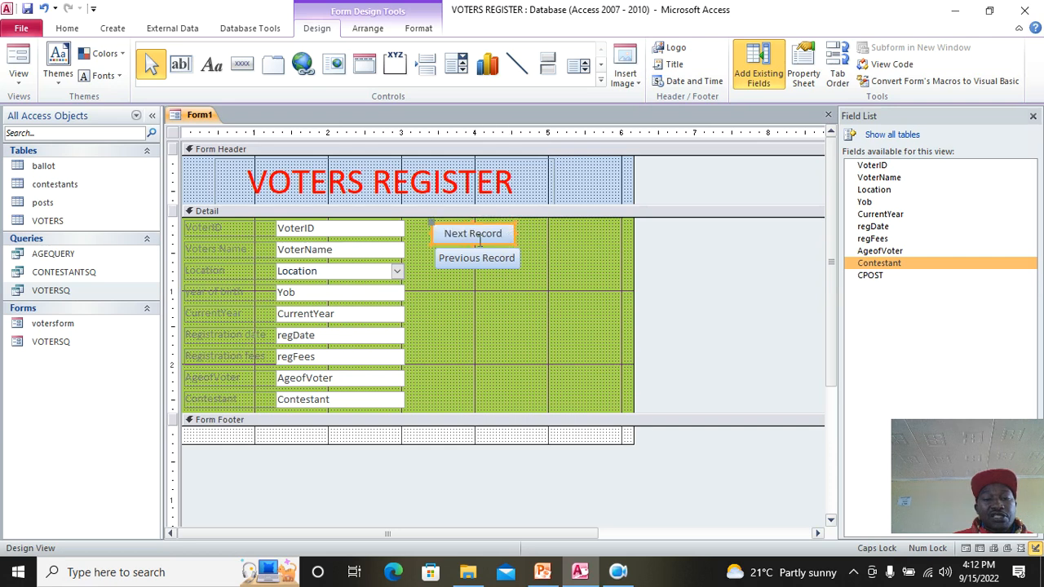
# Add an Add New Record button with the text Add Record below Previous Record and widen it to about 1.2 inches.
pyautogui.click(242, 63)
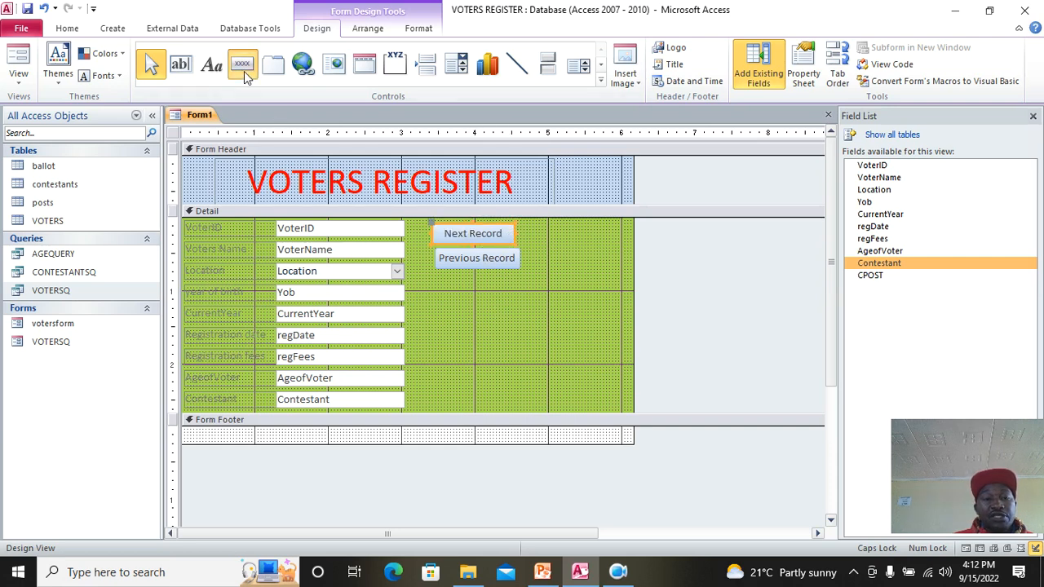
pyautogui.moveTo(441, 278); pyautogui.dragTo(531, 297)
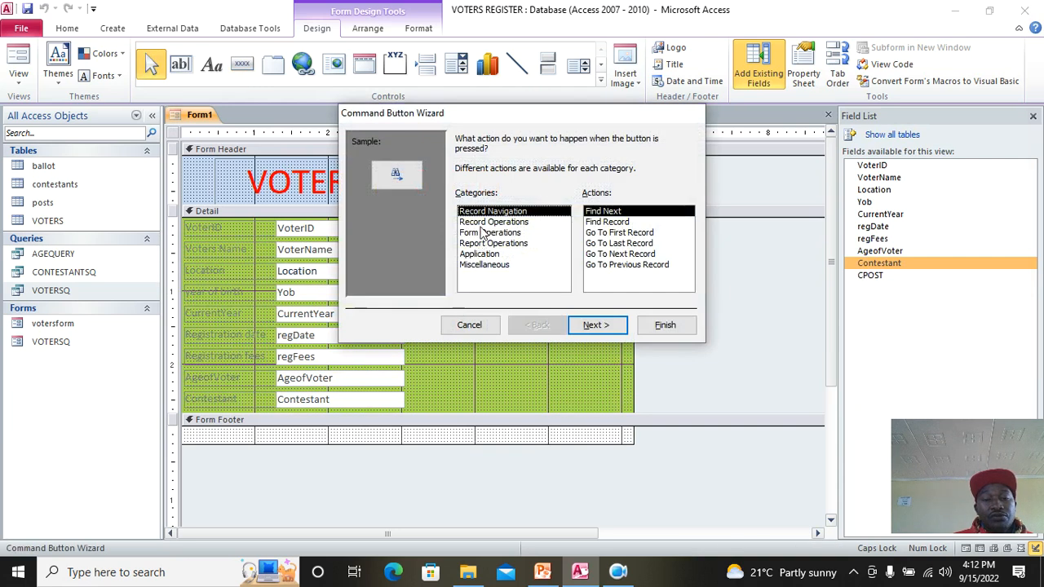
pyautogui.click(492, 222)
pyautogui.click(603, 217)
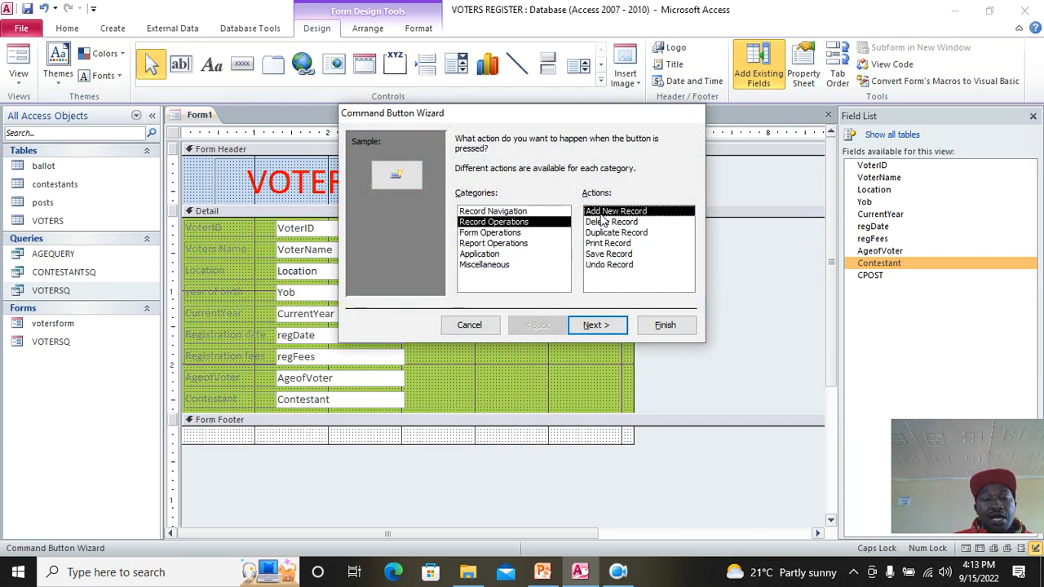
pyautogui.click(597, 324)
pyautogui.click(473, 199)
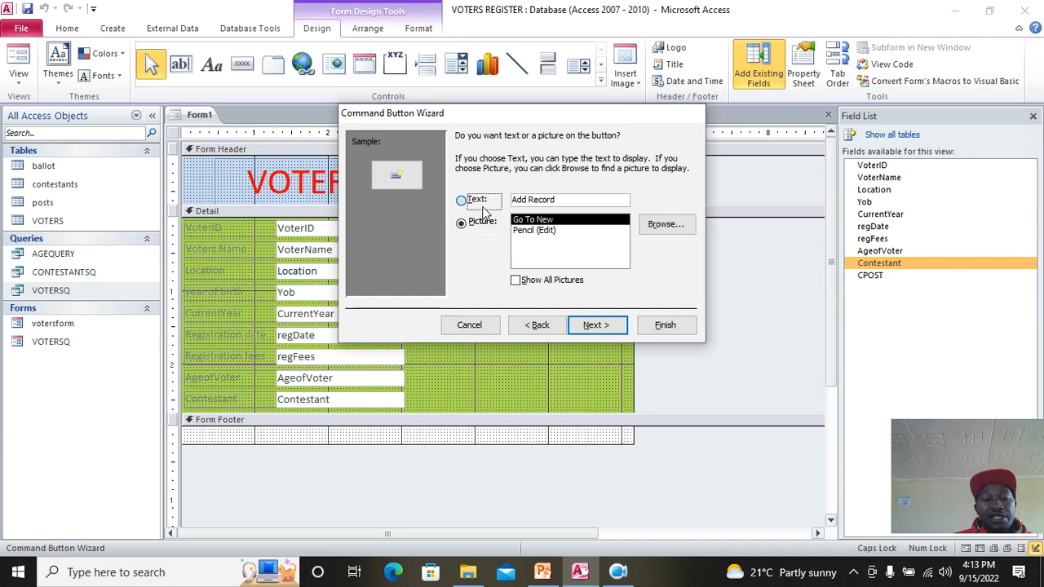
pyautogui.click(643, 325)
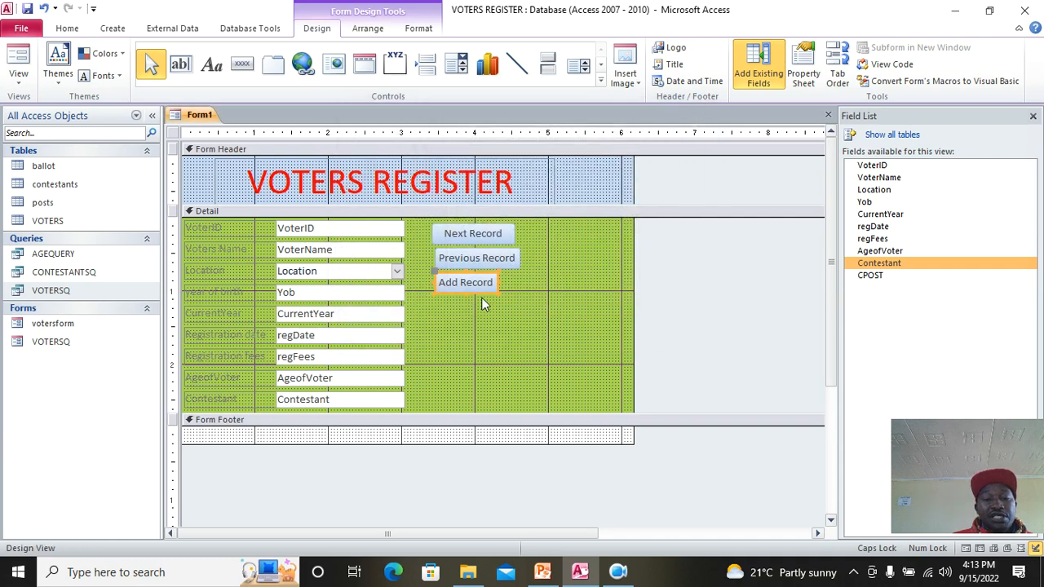
pyautogui.moveTo(496, 283); pyautogui.dragTo(522, 283)
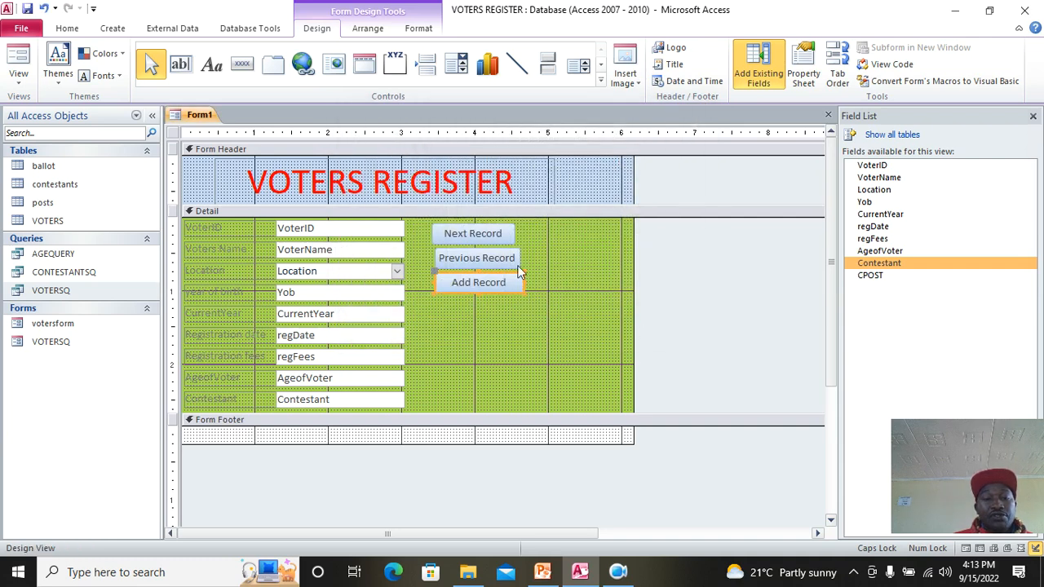
# Add a Close Form text button beside the record buttons and enlarge it to about 1.1 by 0.8 inches.
pyautogui.click(242, 64)
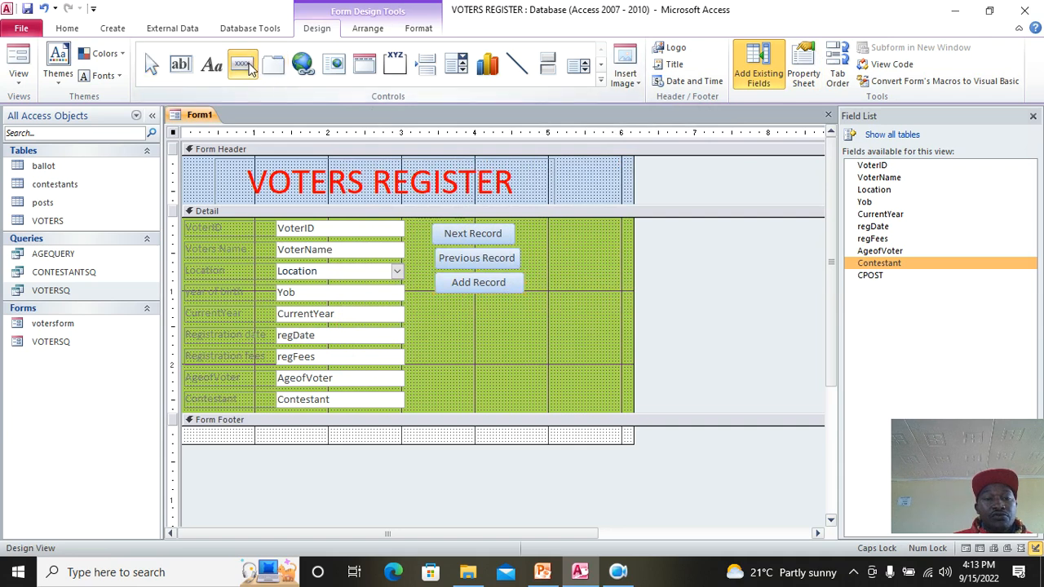
pyautogui.moveTo(555, 219); pyautogui.dragTo(617, 289)
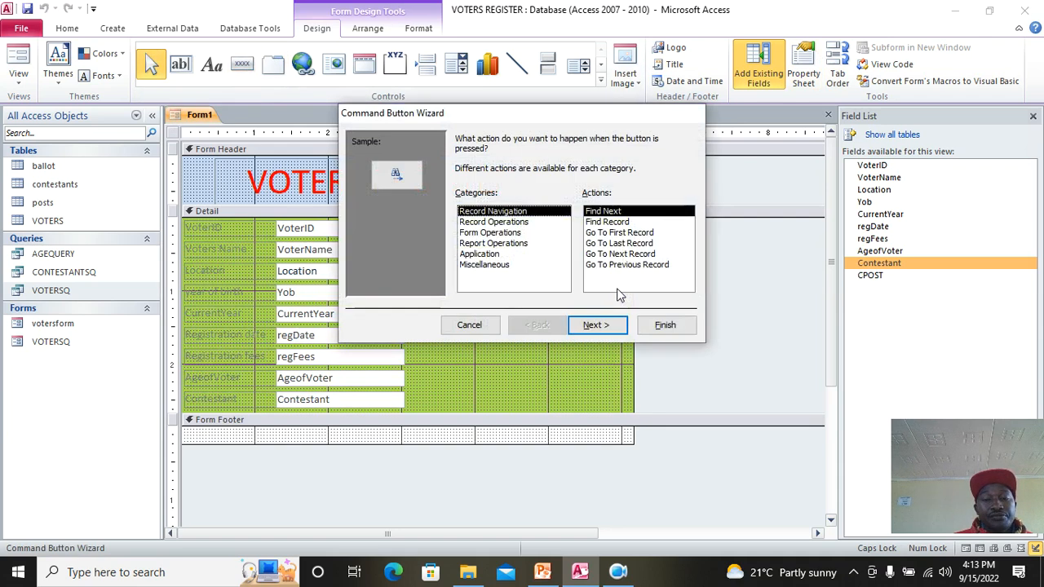
pyautogui.click(491, 233)
pyautogui.click(605, 222)
pyautogui.click(595, 324)
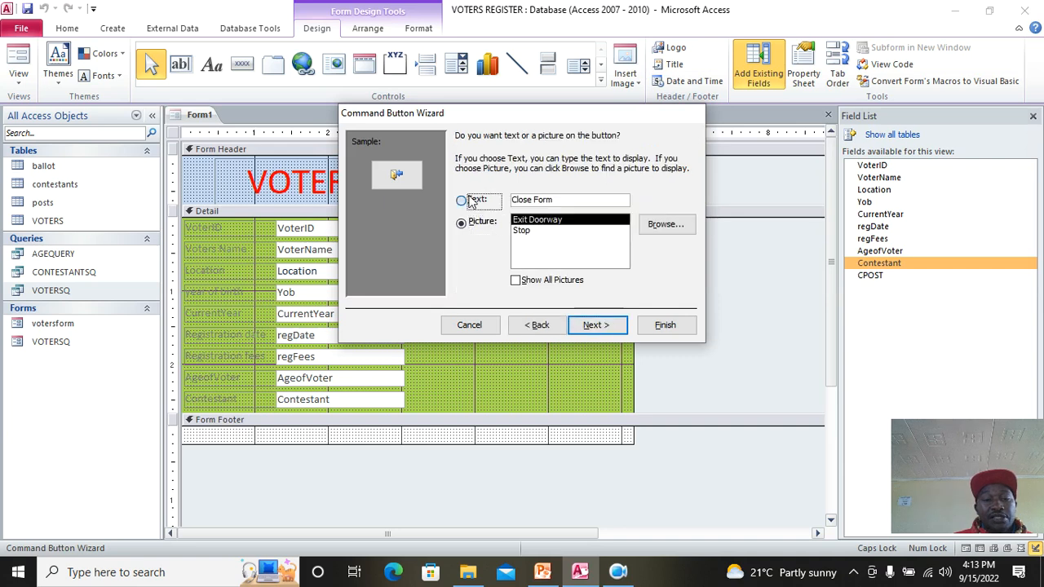
pyautogui.click(470, 201)
pyautogui.click(659, 322)
pyautogui.moveTo(607, 243); pyautogui.dragTo(626, 285)
pyautogui.click(606, 361)
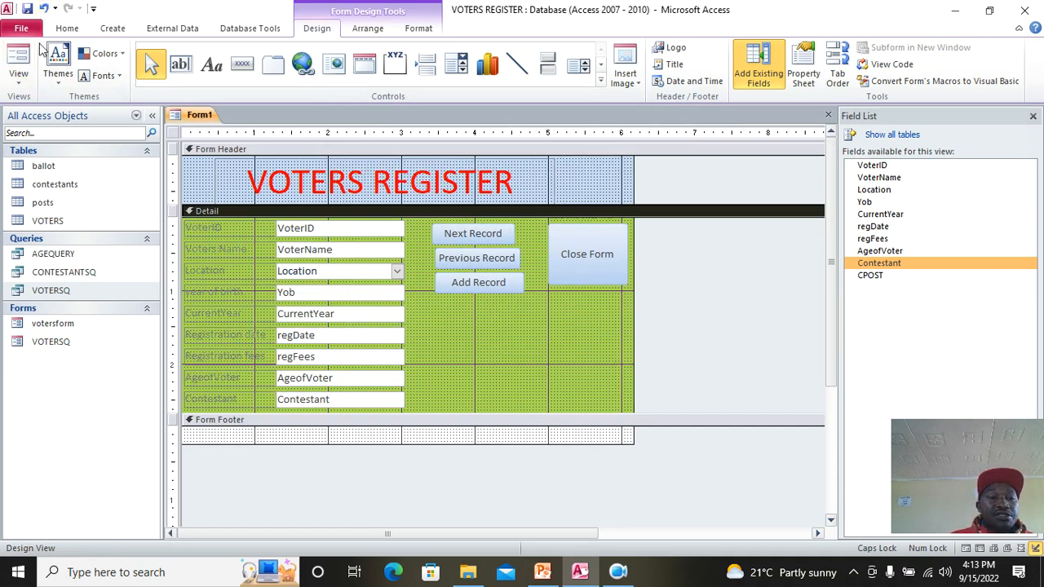
# Save the form as Form1 and open it in Form View.
pyautogui.click(27, 10)
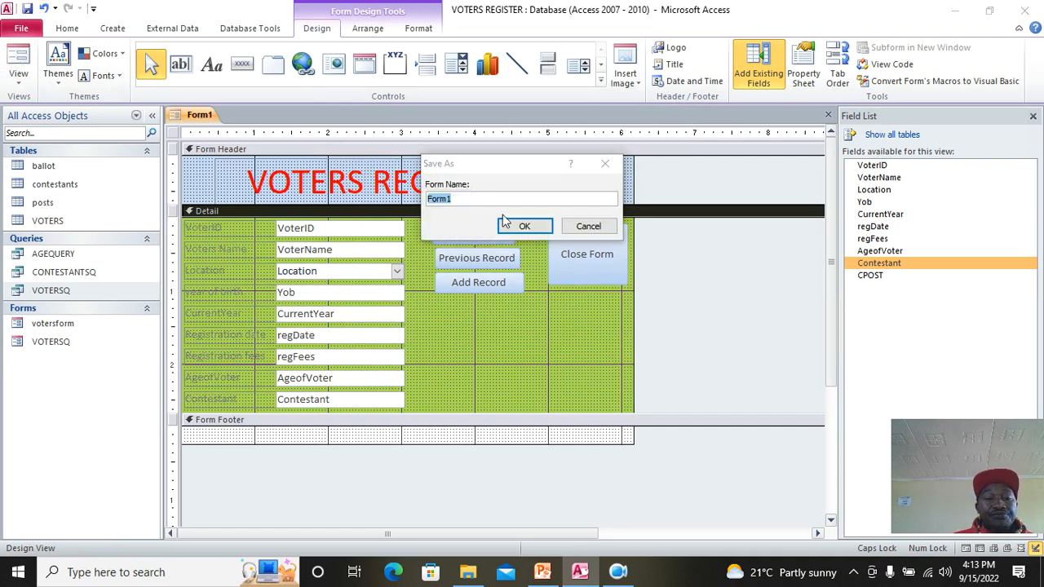
pyautogui.click(514, 228)
pyautogui.click(17, 66)
# Test the Next Record and Previous Record buttons by moving through the voter records.
pyautogui.click(448, 191)
pyautogui.click(458, 212)
pyautogui.click(458, 196)
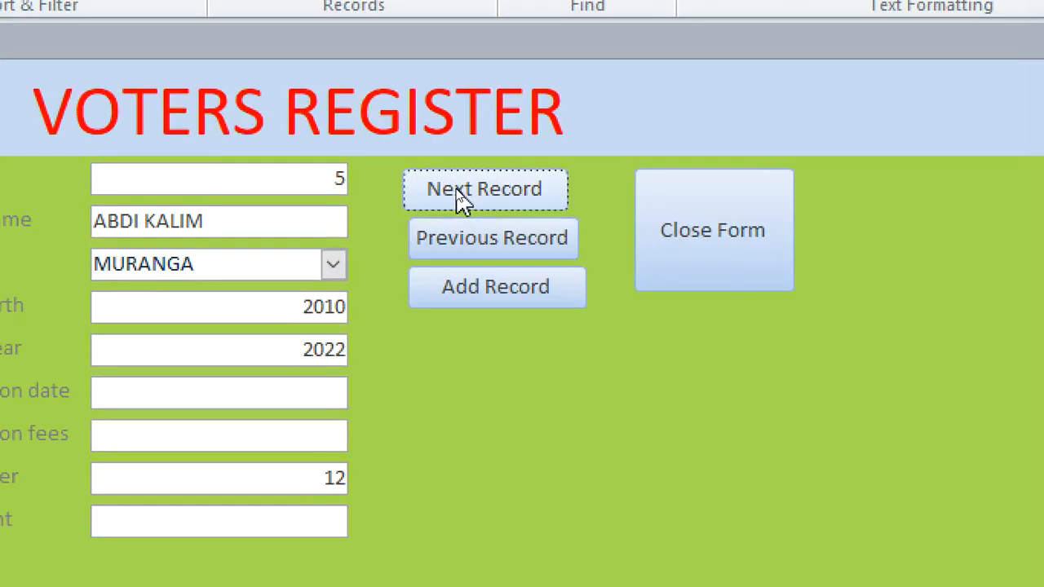
pyautogui.click(461, 201)
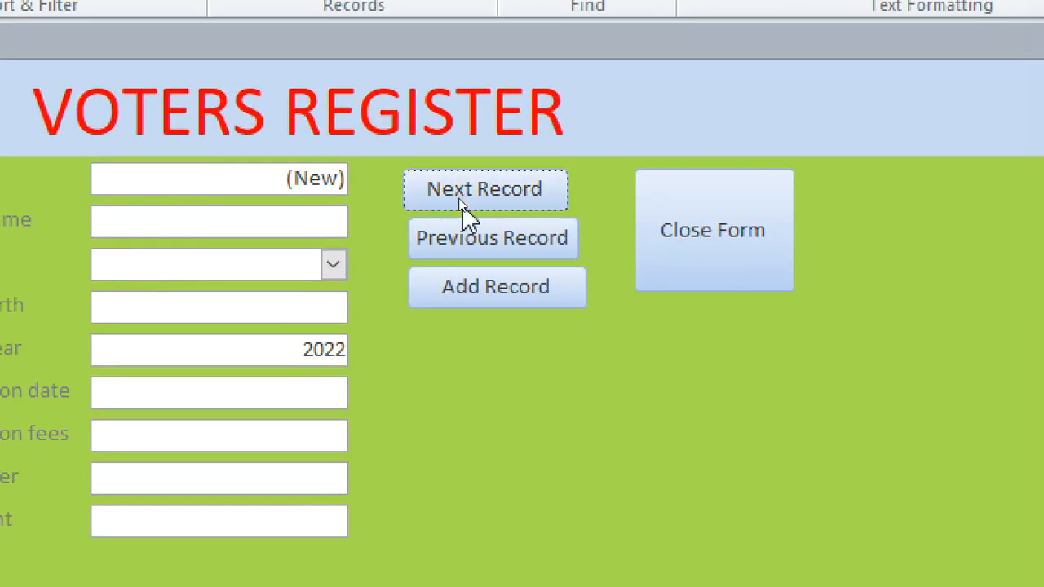
pyautogui.click(468, 241)
pyautogui.click(472, 237)
pyautogui.click(469, 192)
# Start a new record with the form's Add Record button, enter the voter's full name and choose NYERI as the location.
pyautogui.click(481, 289)
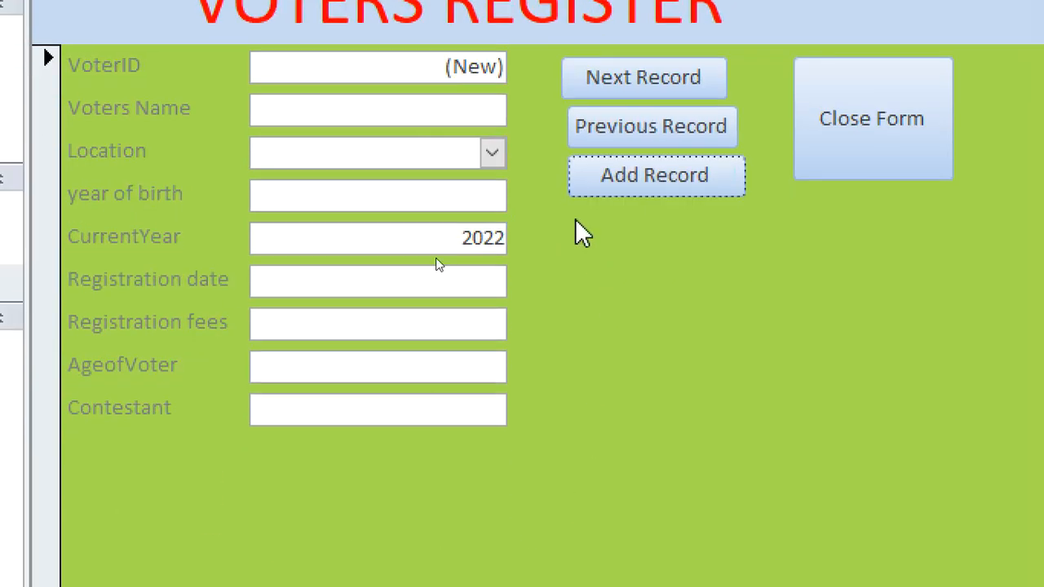
pyautogui.click(398, 140)
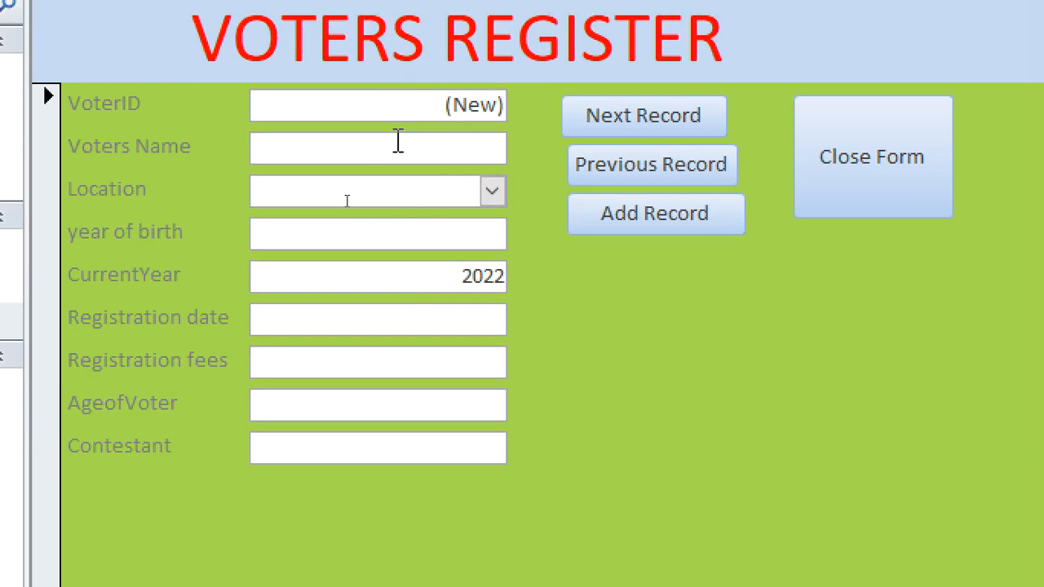
pyautogui.write('Wi')
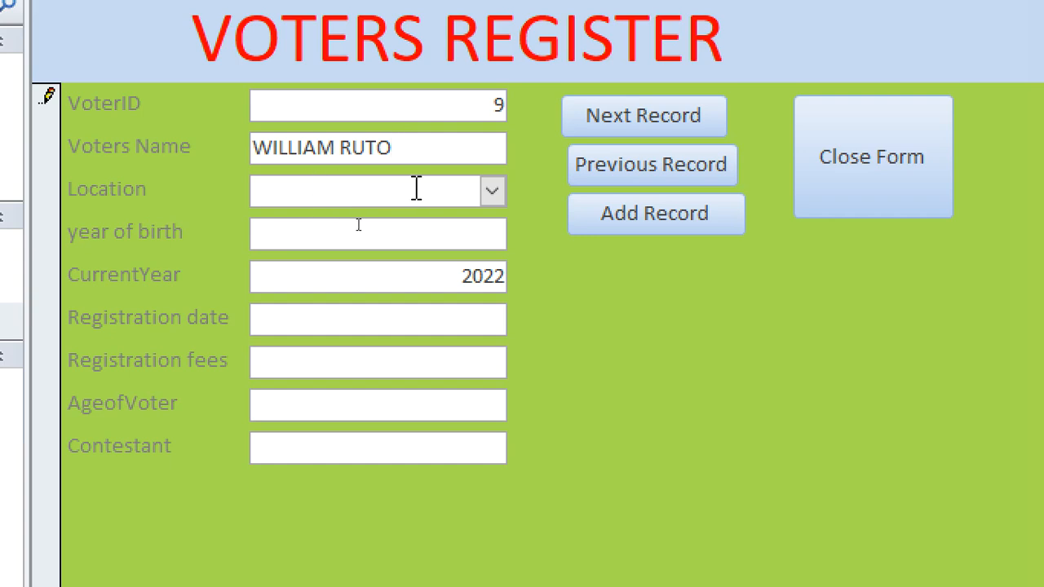
pyautogui.click(492, 192)
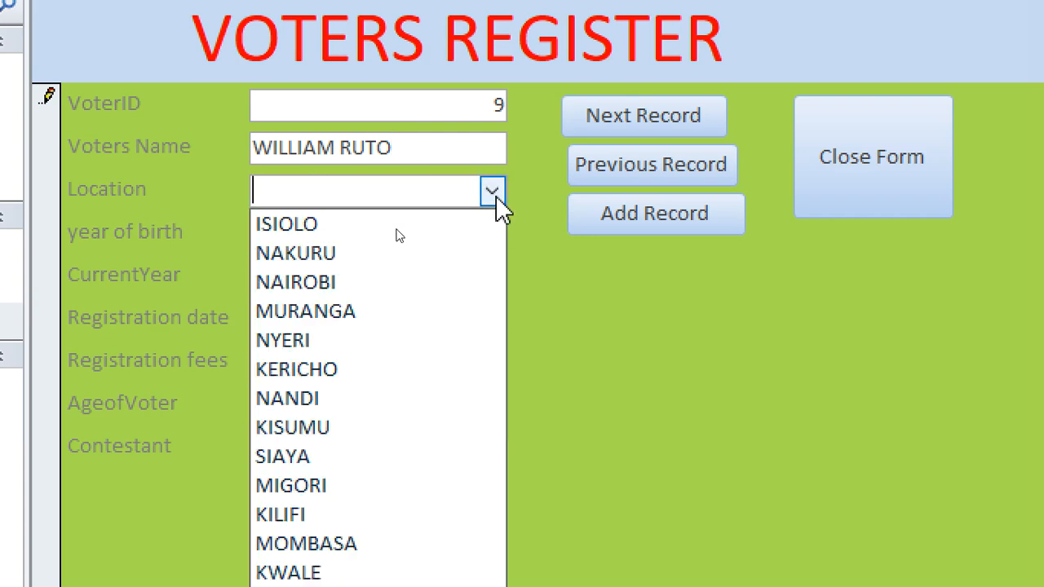
pyautogui.click(400, 340)
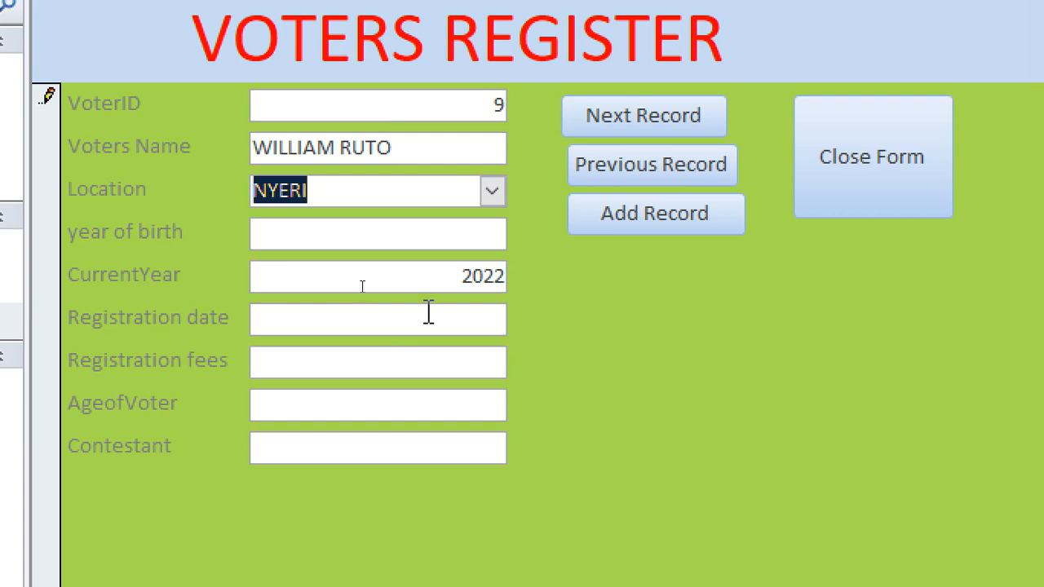
# Enter the voter's year of birth and set the registration date to 9/15/2022 with the date picker.
pyautogui.click(364, 237)
pyautogui.write('1965')
pyautogui.press('BackSpace')
pyautogui.press('BackSpace')
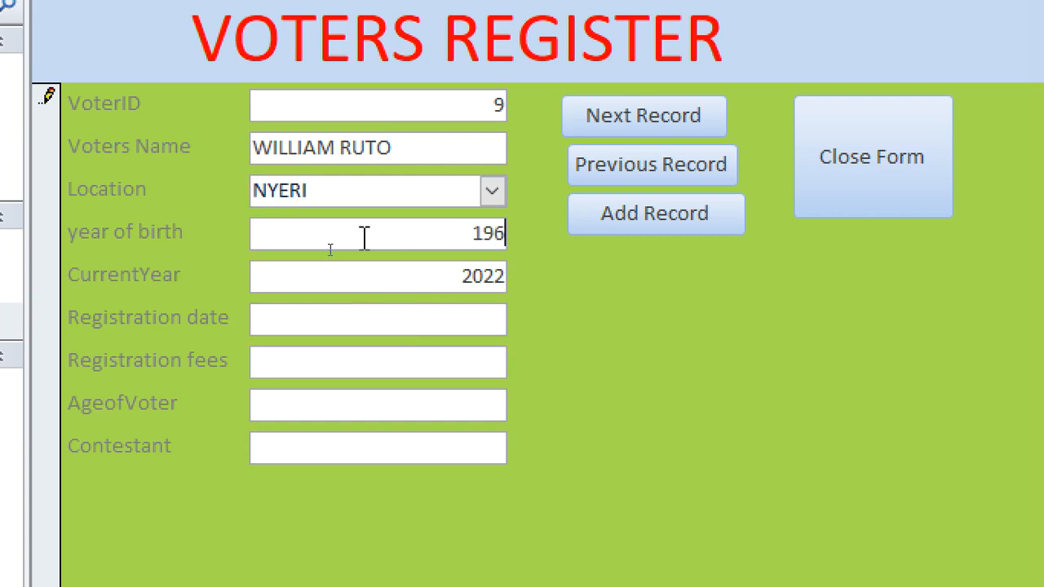
pyautogui.write('74')
pyautogui.click(361, 312)
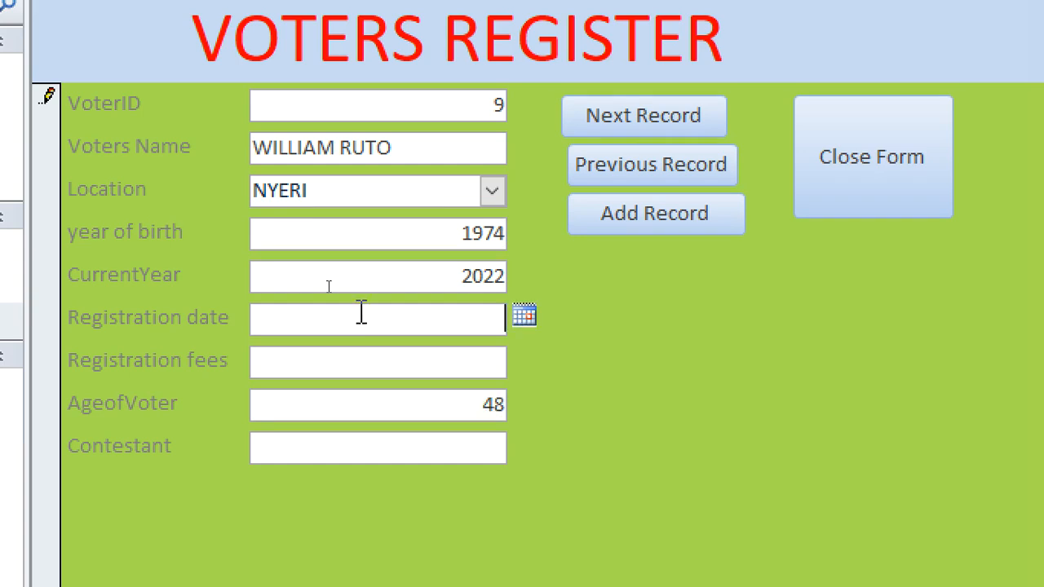
pyautogui.click(526, 320)
pyautogui.click(439, 454)
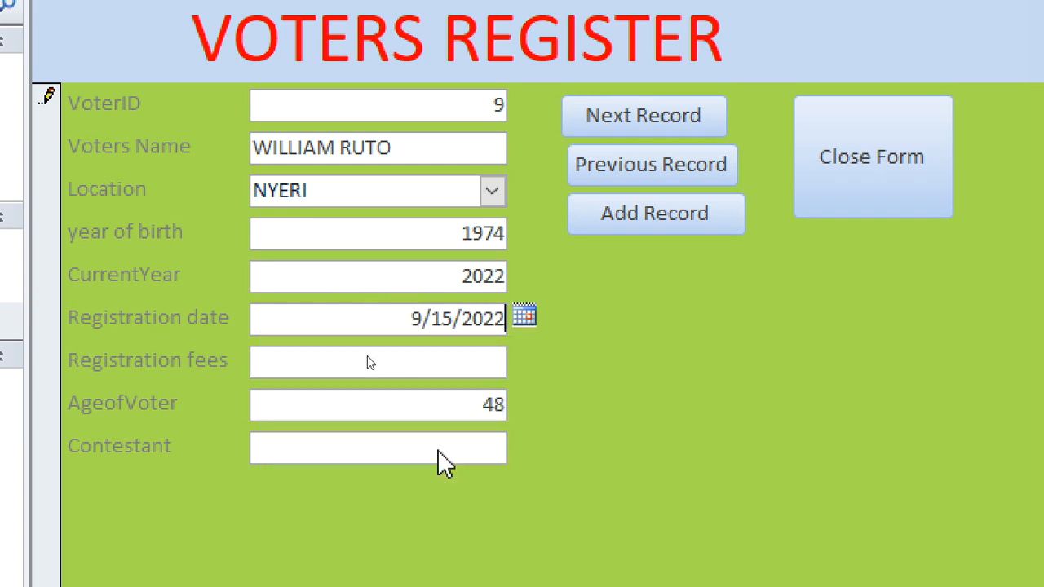
# Set the new voter's registration fees to 2000 and correct the year of birth.
pyautogui.click(456, 360)
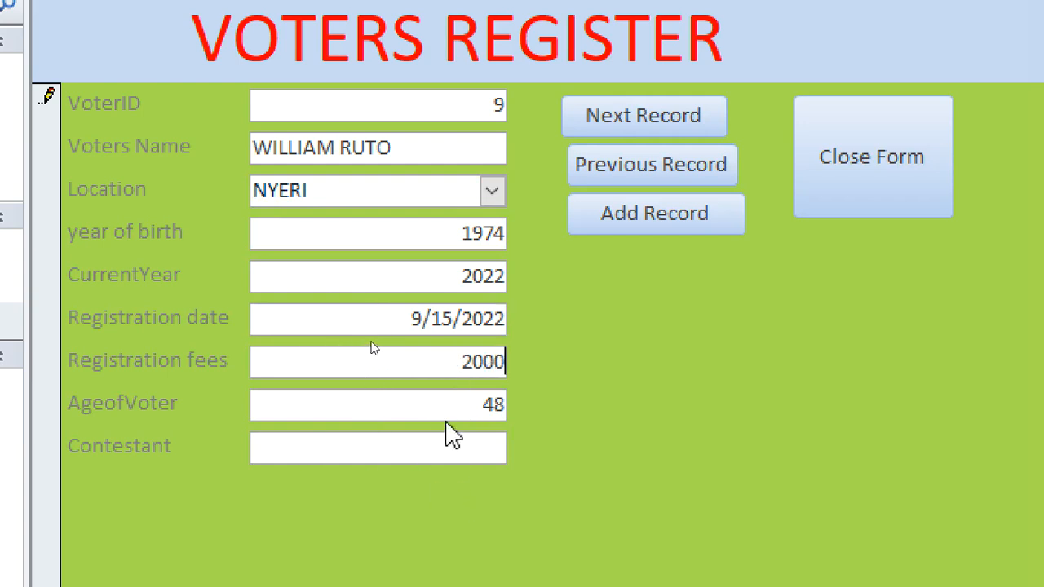
pyautogui.press('Tab')
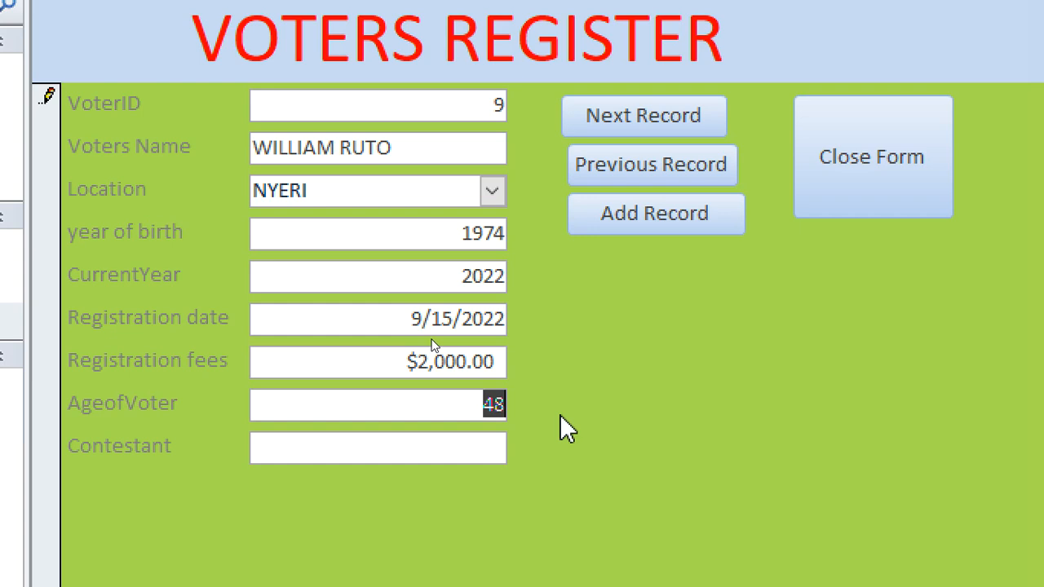
pyautogui.click(495, 234)
pyautogui.press('BackSpace')
pyautogui.press('BackSpace')
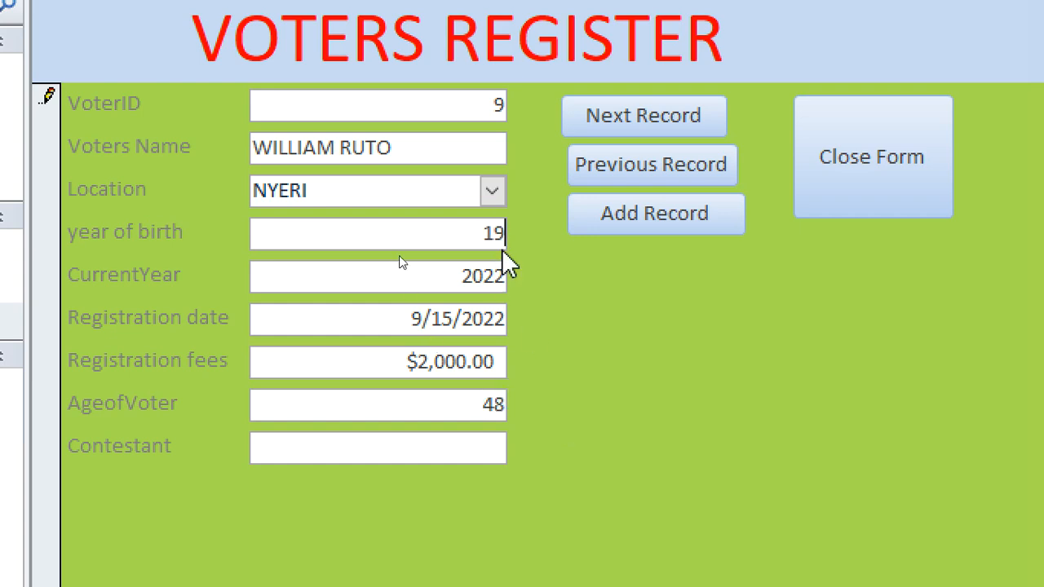
pyautogui.write('68')
# Enter PRESIDENT as the contestant and try to commit the record by moving to another one.
pyautogui.click(320, 447)
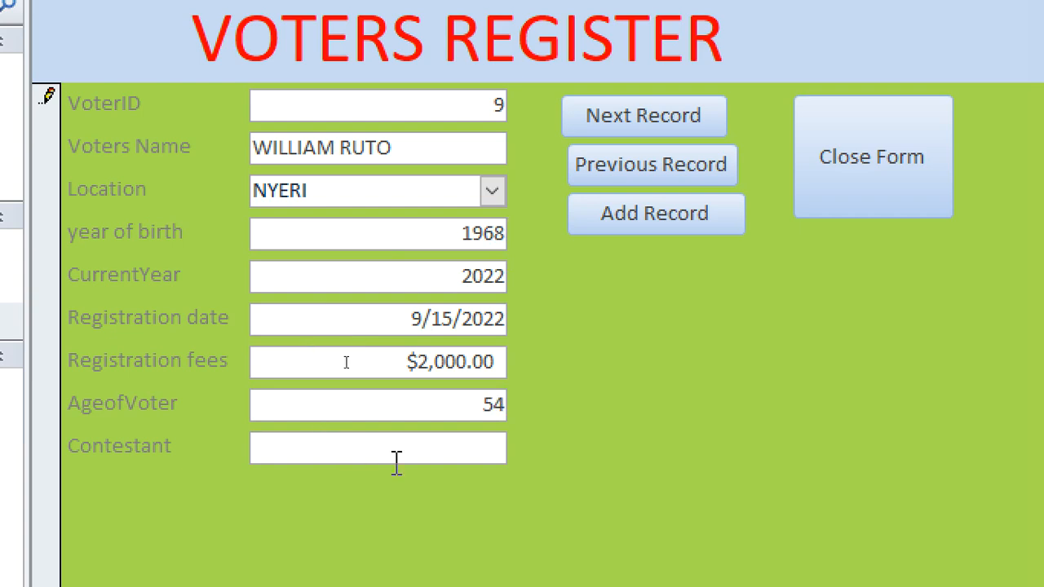
pyautogui.write('PRESIDENT')
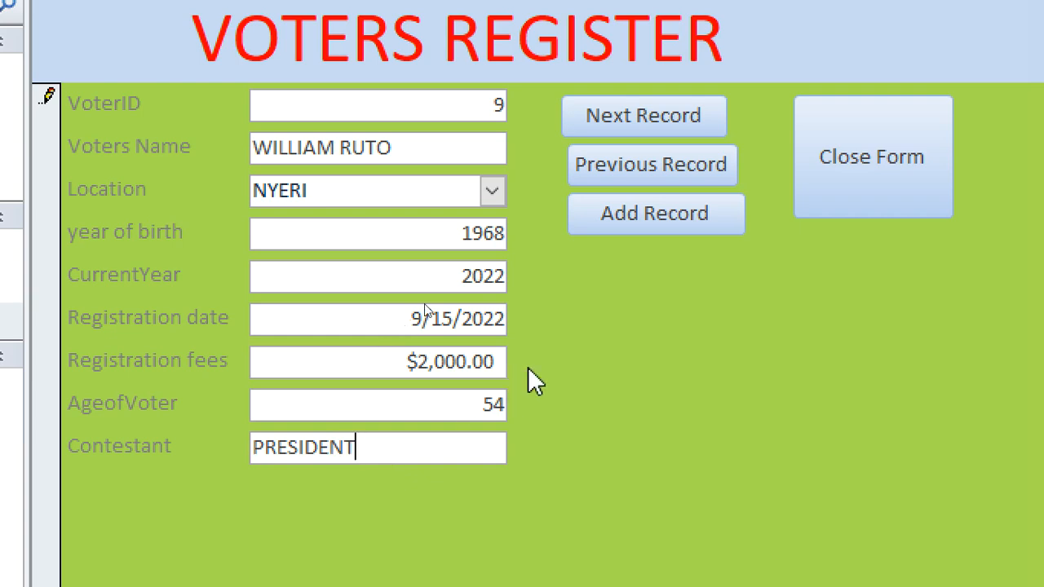
pyautogui.click(654, 214)
pyautogui.click(745, 203)
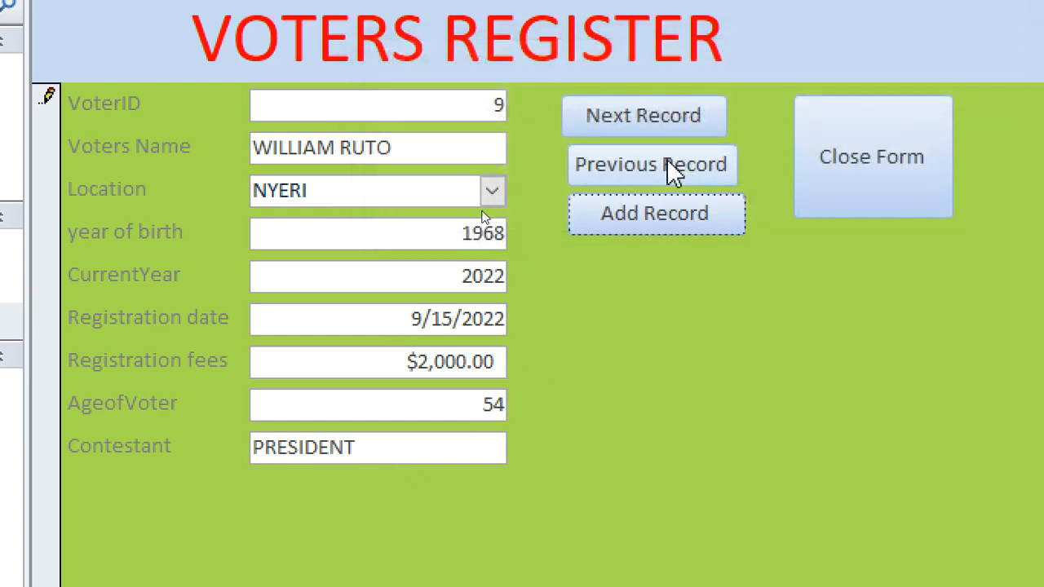
pyautogui.click(647, 122)
pyautogui.click(734, 208)
pyautogui.click(709, 163)
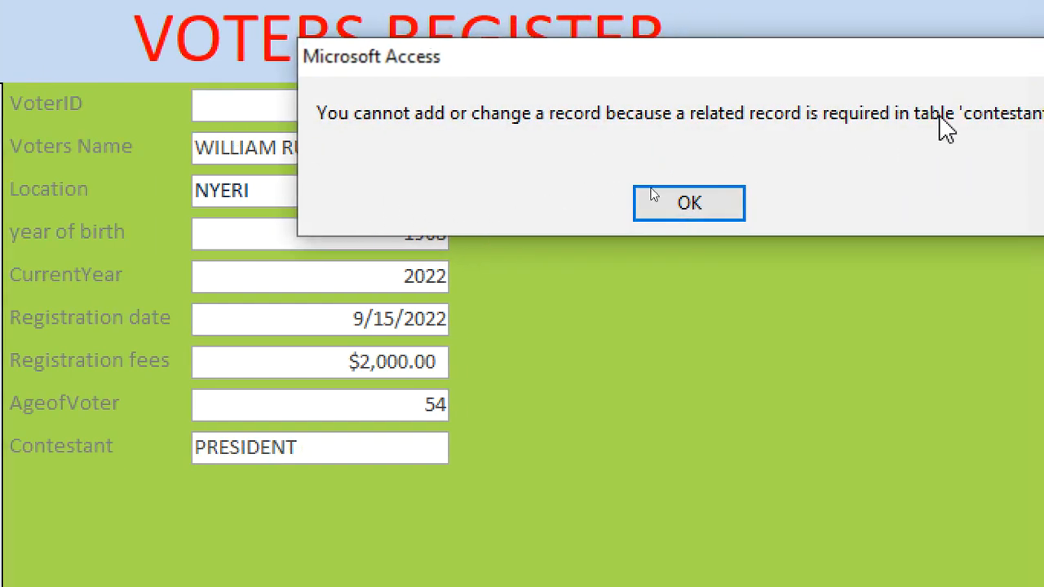
pyautogui.click(717, 210)
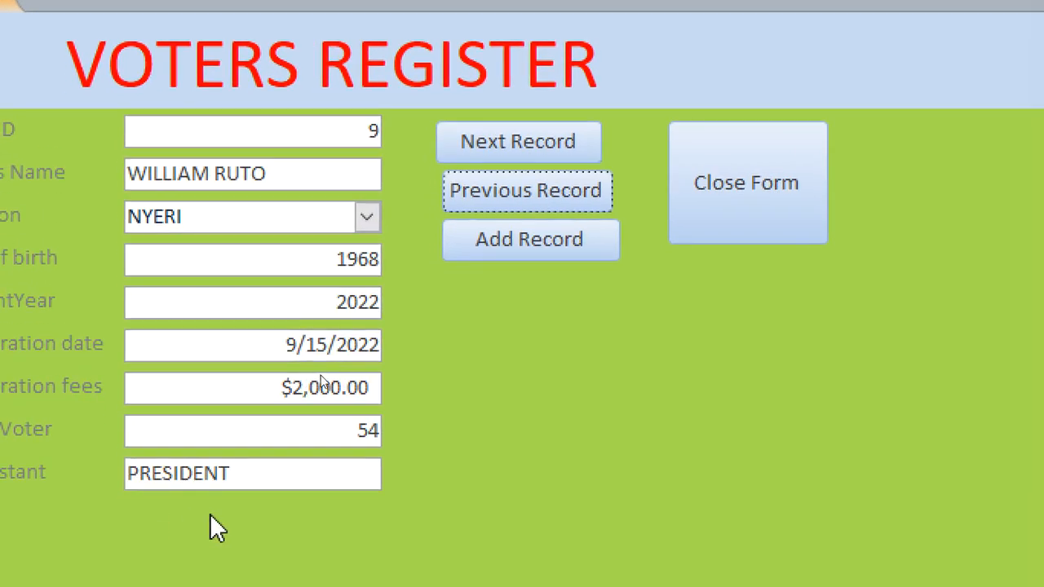
# Clear the Contestant field and save the voter record by moving between records.
pyautogui.moveTo(238, 475); pyautogui.dragTo(133, 435)
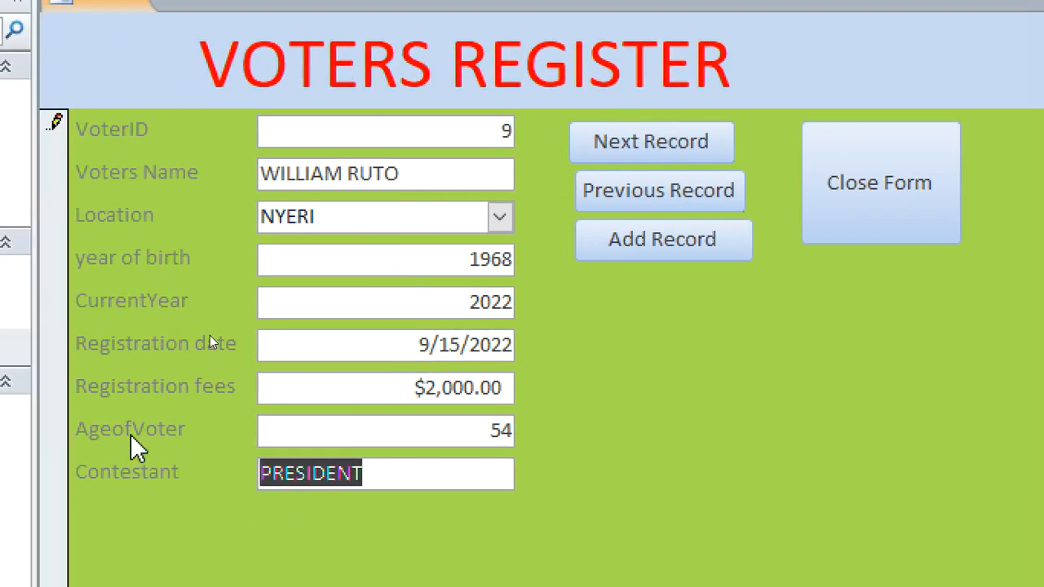
pyautogui.press('Delete')
pyautogui.click(359, 387)
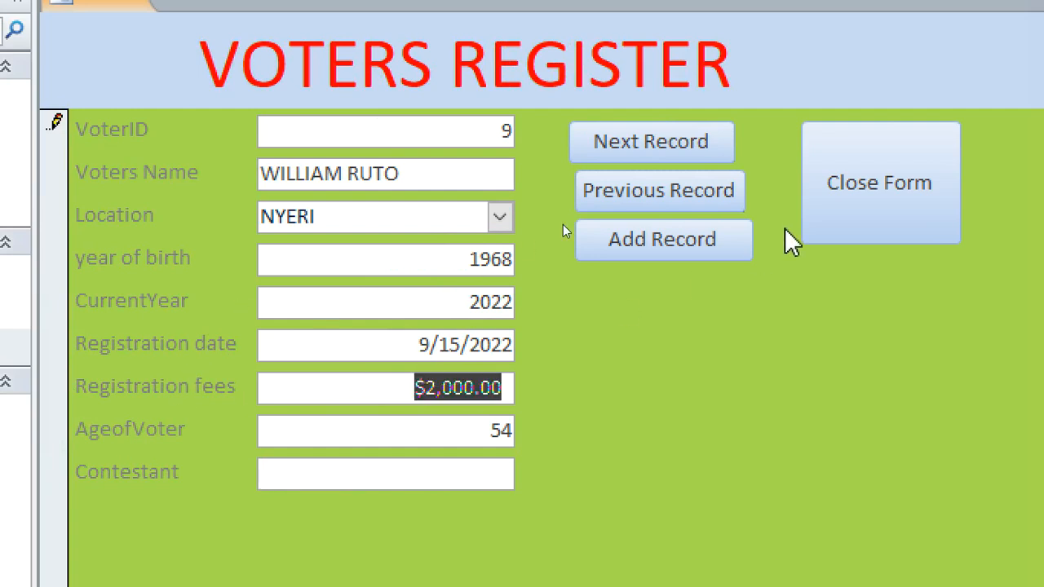
pyautogui.click(689, 154)
pyautogui.click(684, 219)
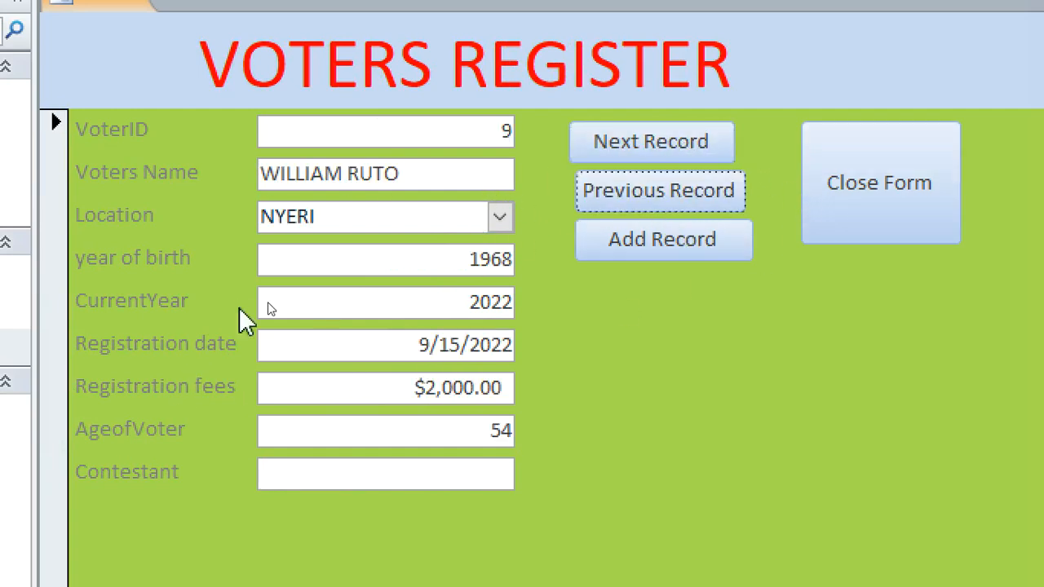
# Close the form with its Close Form button and check the newly added voter's row in the VOTERS table.
pyautogui.click(844, 208)
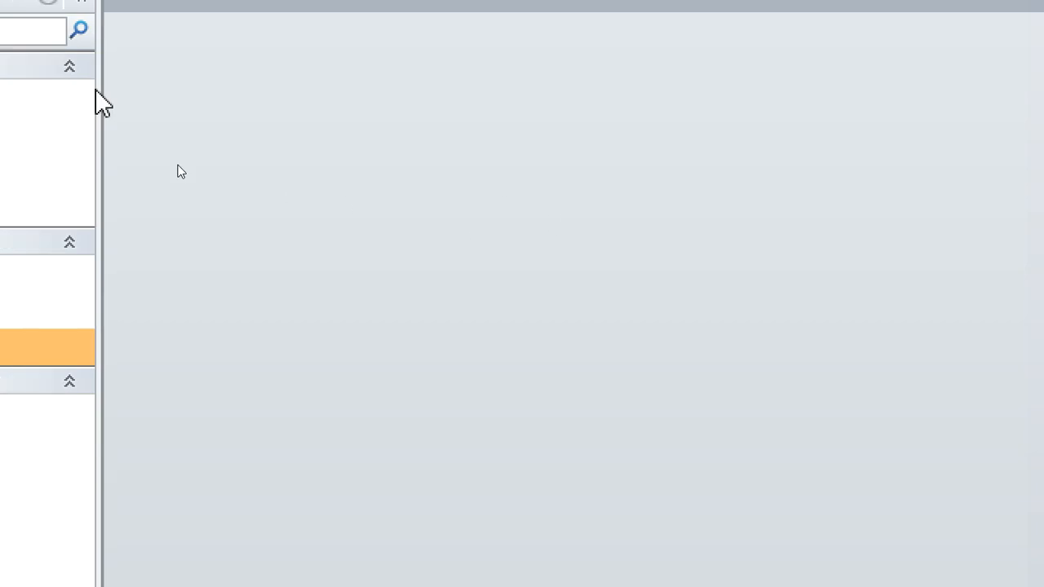
pyautogui.click(122, 214)
pyautogui.doubleClick(121, 210)
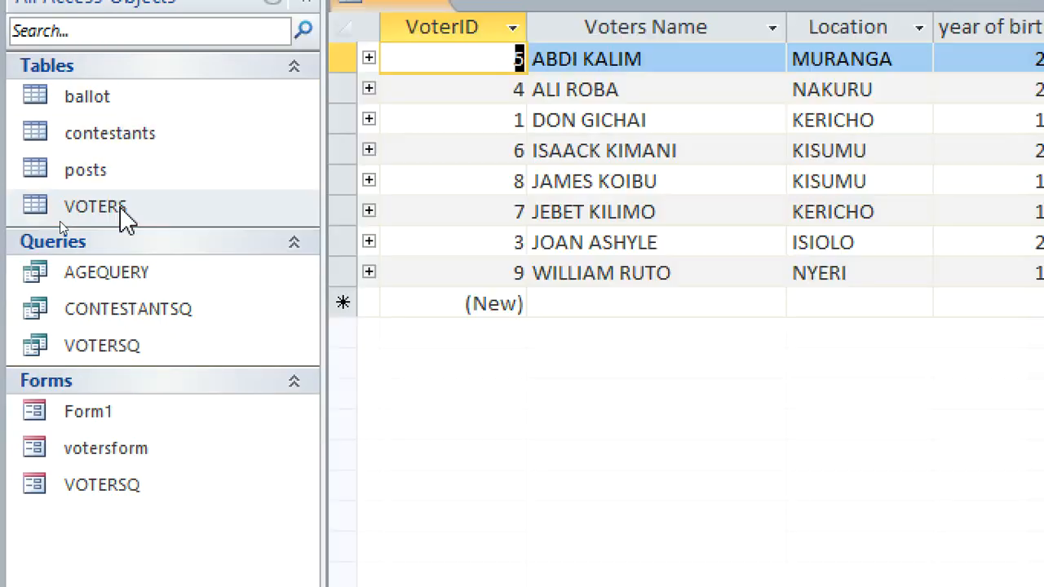
pyautogui.click(344, 274)
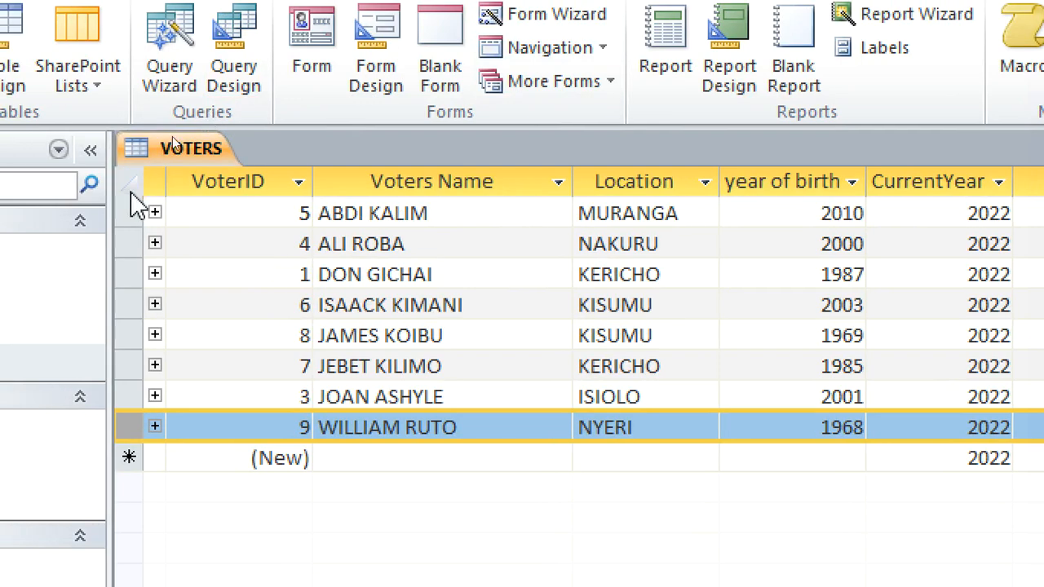
# Expand the related ballot records of the first two voters, then close the VOTERS table.
pyautogui.click(155, 213)
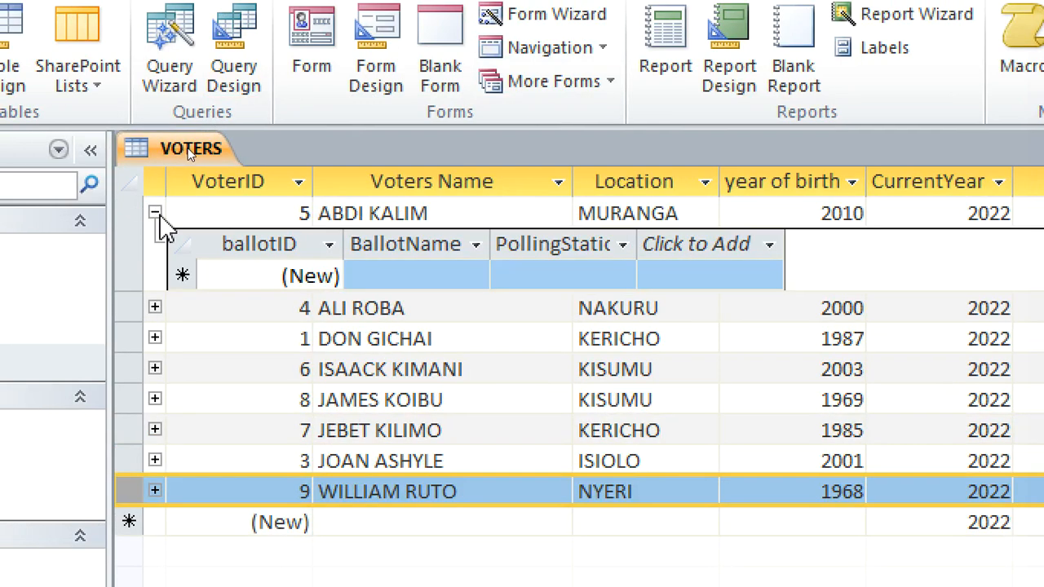
pyautogui.click(155, 307)
pyautogui.click(173, 408)
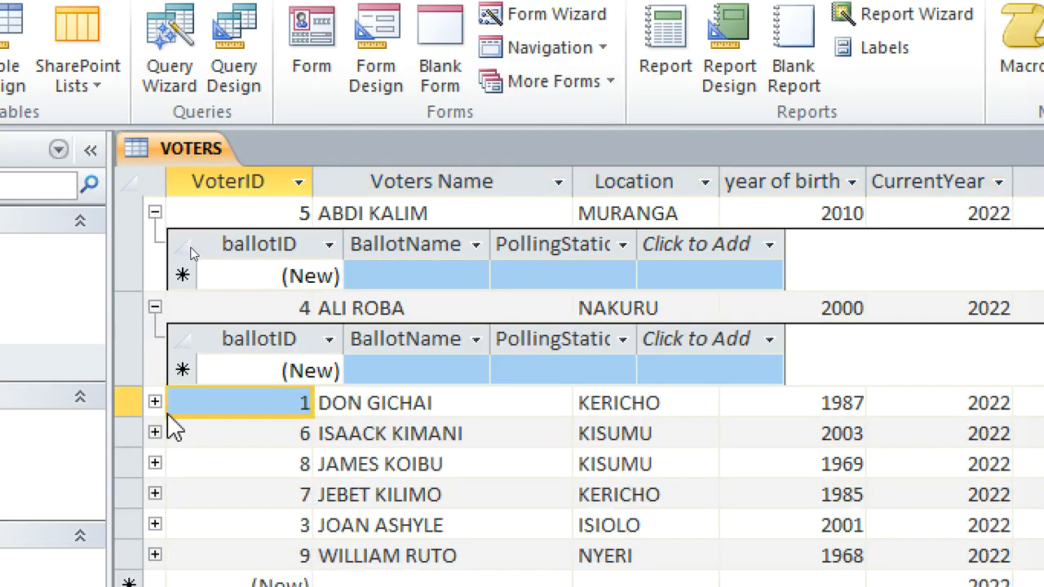
pyautogui.rightClick(194, 150)
pyautogui.click(273, 205)
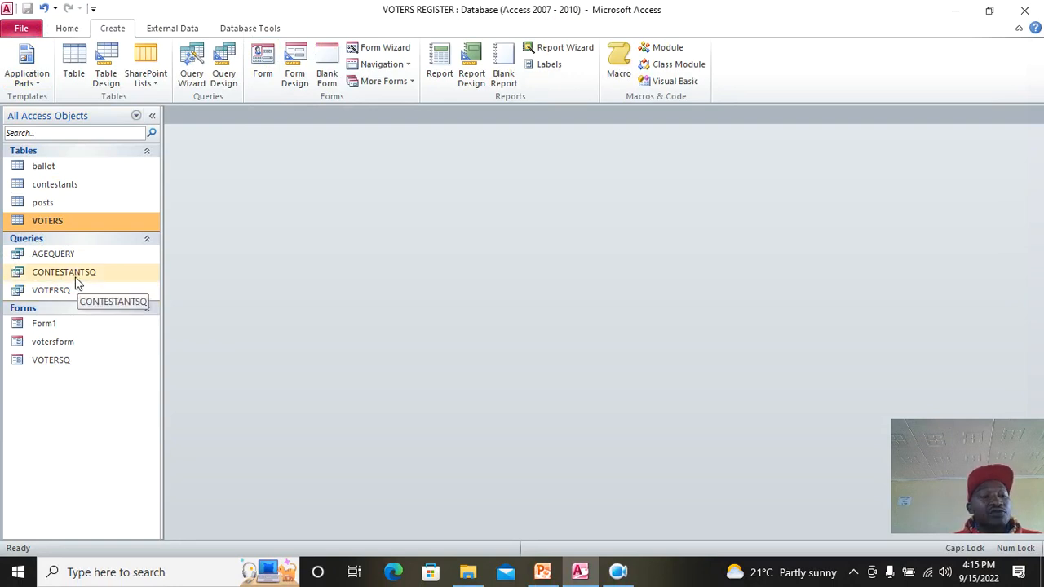
# Create a report from the AGEQUERY query and save it as AGEQUERY, closing it.
pyautogui.click(54, 257)
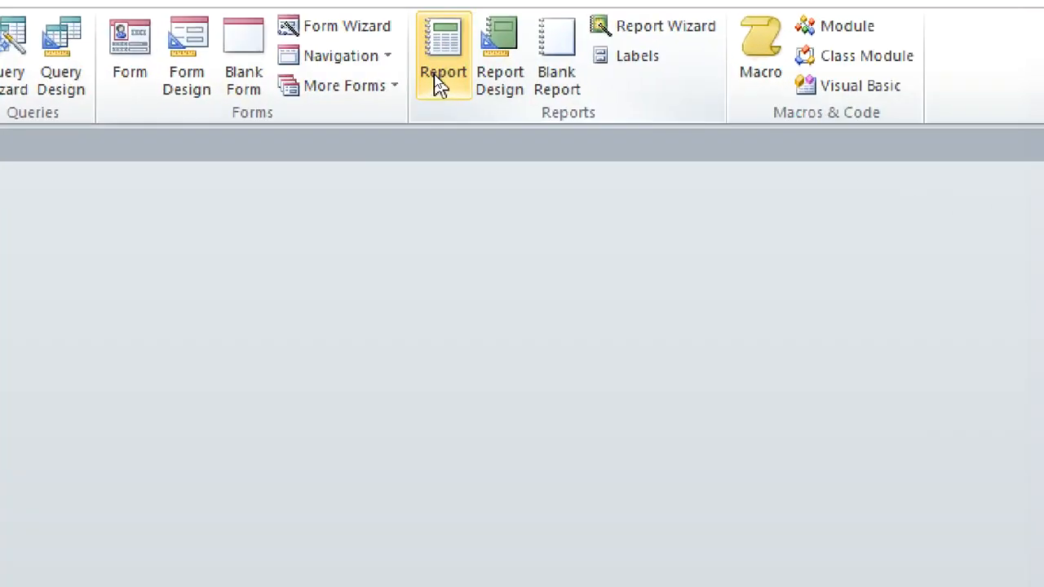
pyautogui.click(441, 127)
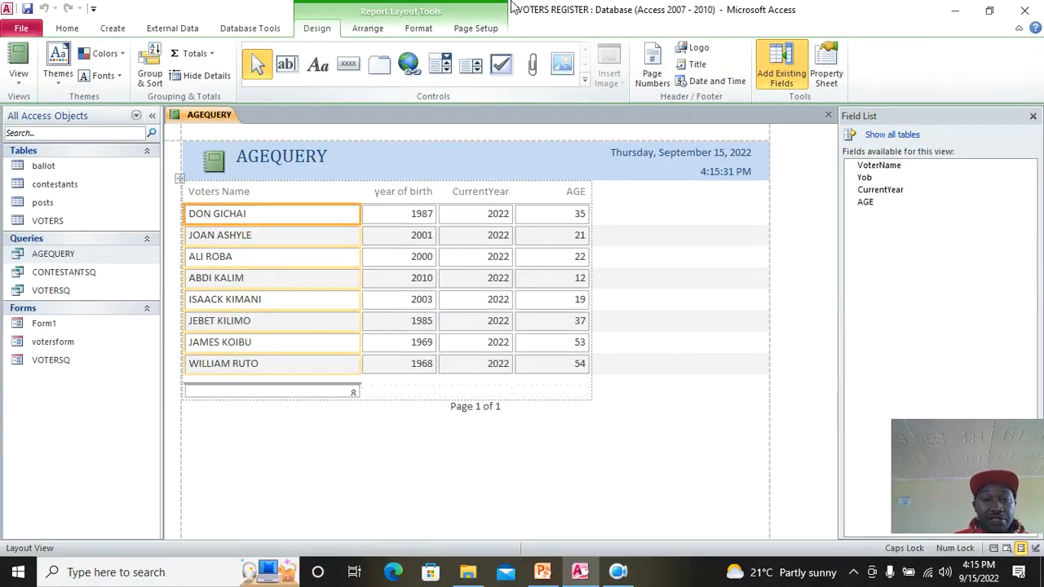
pyautogui.click(642, 272)
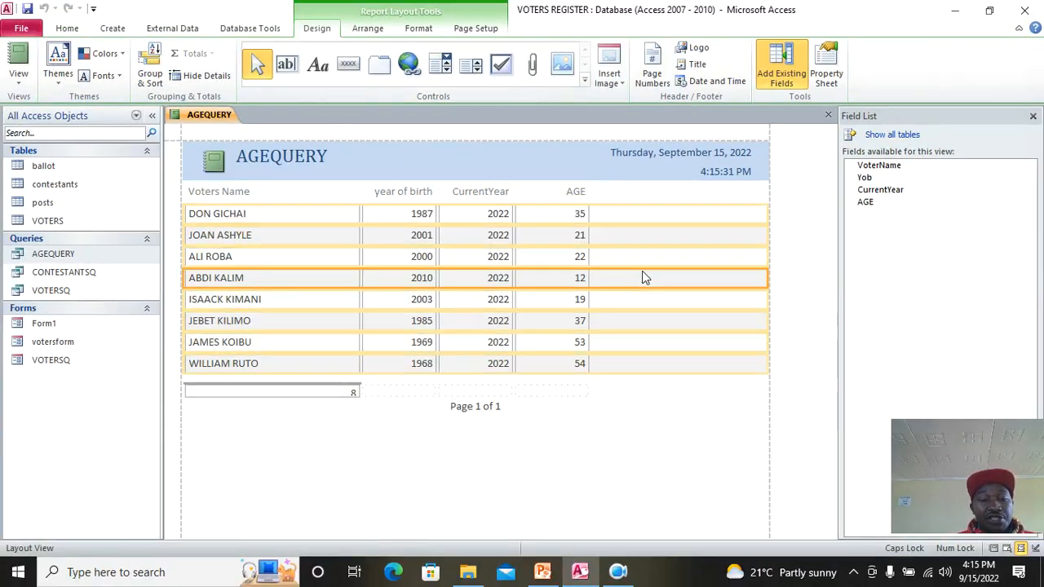
pyautogui.rightClick(218, 115)
pyautogui.click(244, 146)
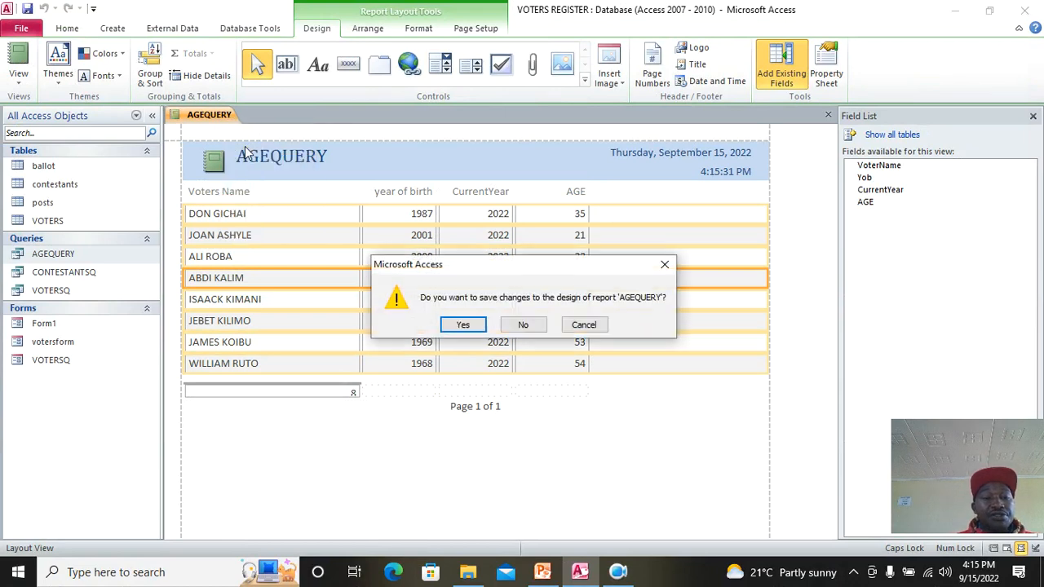
pyautogui.click(463, 324)
pyautogui.click(522, 231)
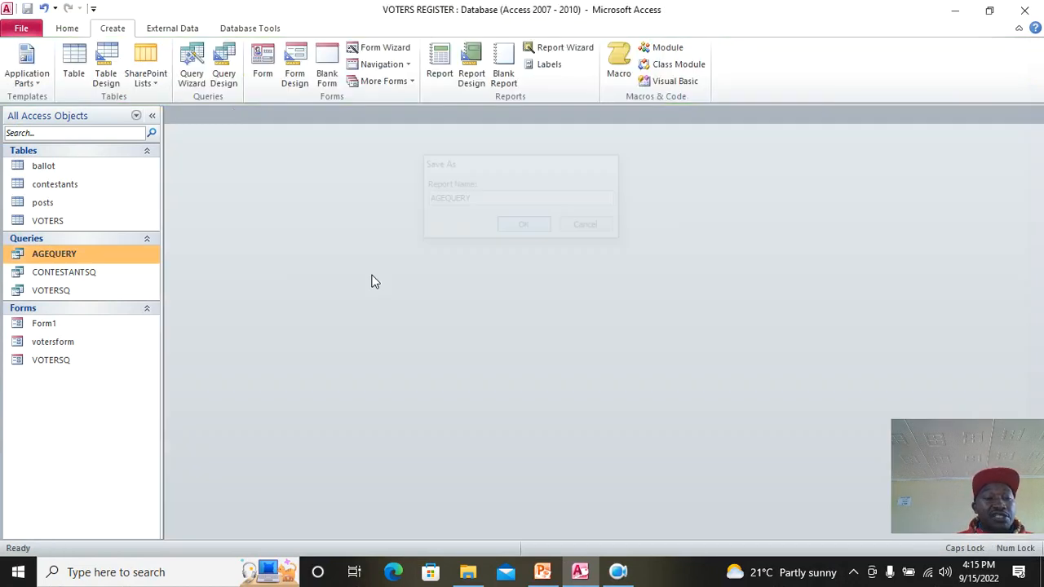
# Create a report from the CONTESTANTSQ query and save it as CONTESTANTSQ, closing it.
pyautogui.click(100, 274)
pyautogui.click(427, 69)
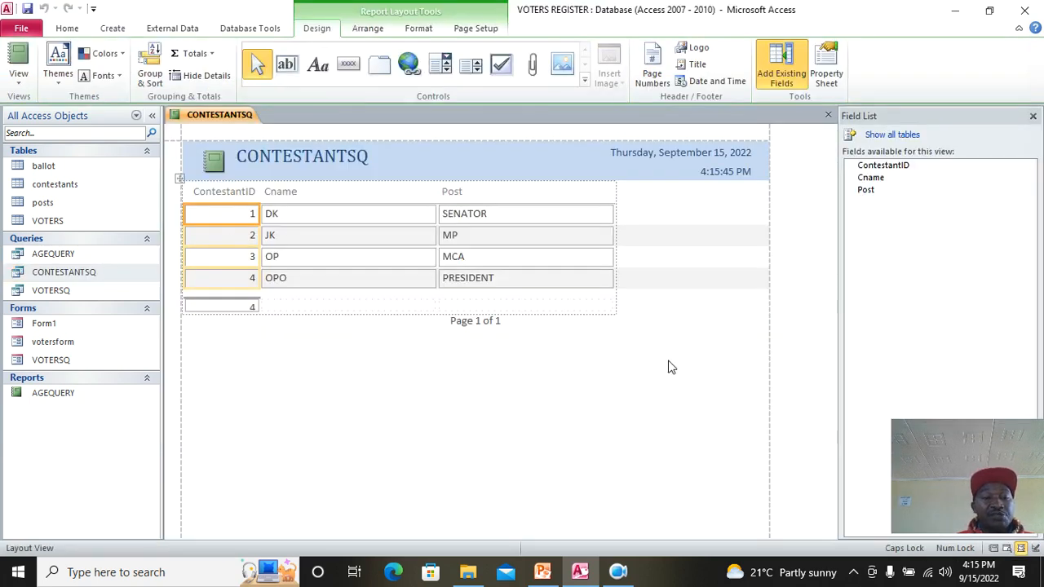
pyautogui.rightClick(238, 117)
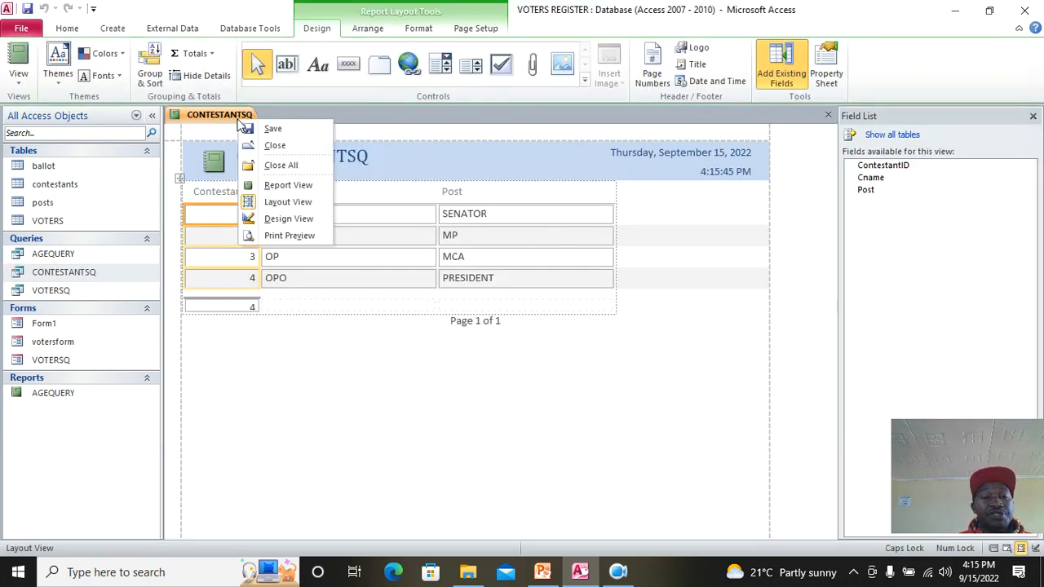
pyautogui.click(274, 146)
pyautogui.click(467, 323)
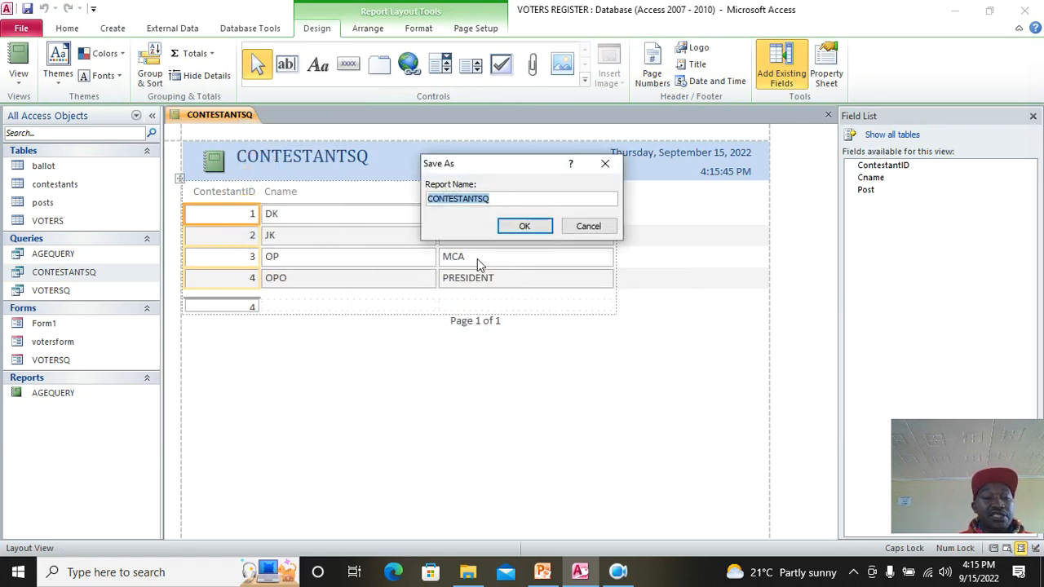
pyautogui.click(512, 228)
# Create a report from the VOTERSQ query and save it as VOTERSQ, closing it.
pyautogui.click(84, 291)
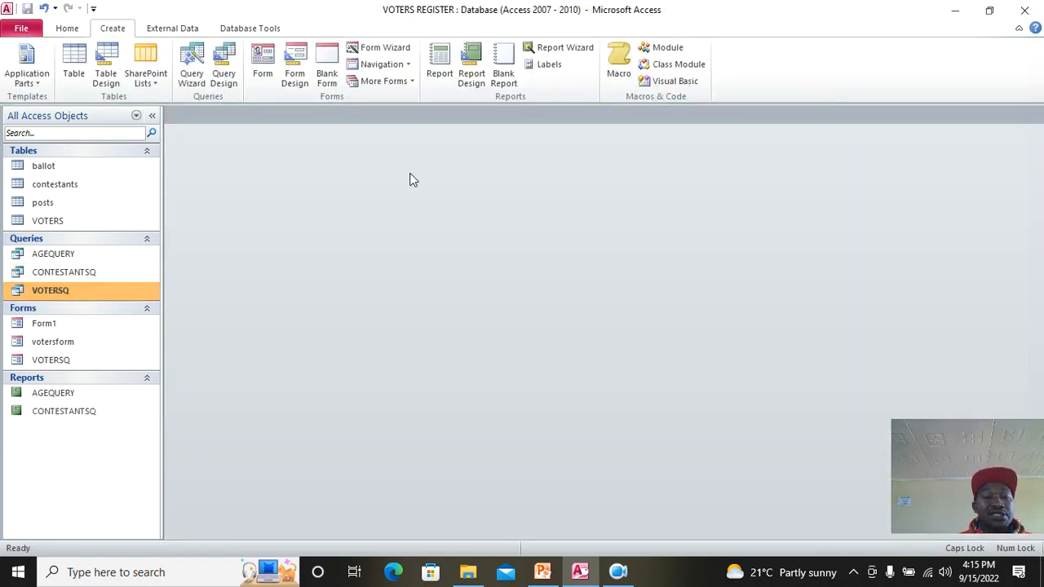
pyautogui.click(440, 65)
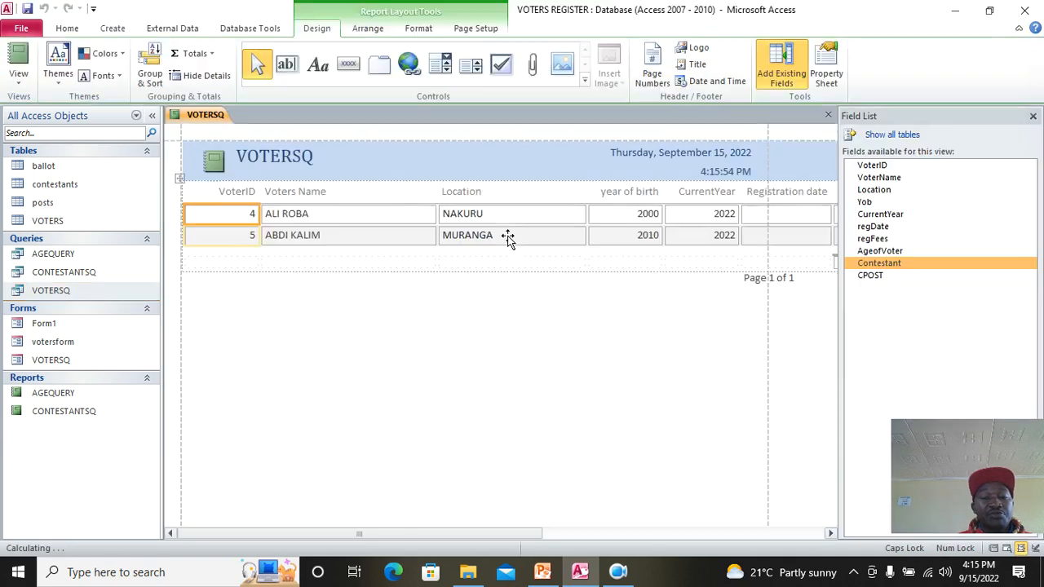
pyautogui.rightClick(200, 115)
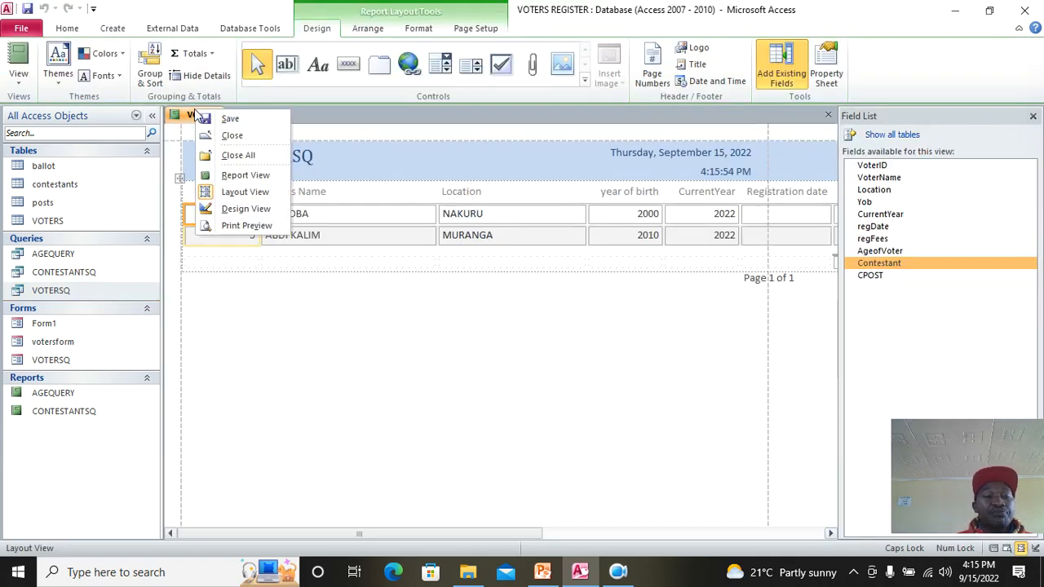
pyautogui.click(232, 137)
pyautogui.click(462, 328)
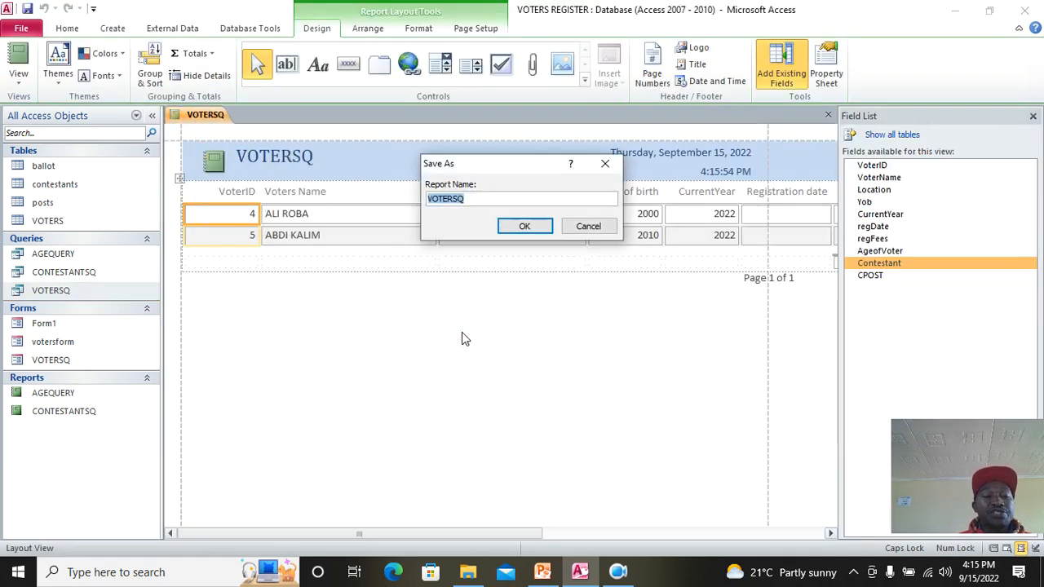
pyautogui.click(511, 227)
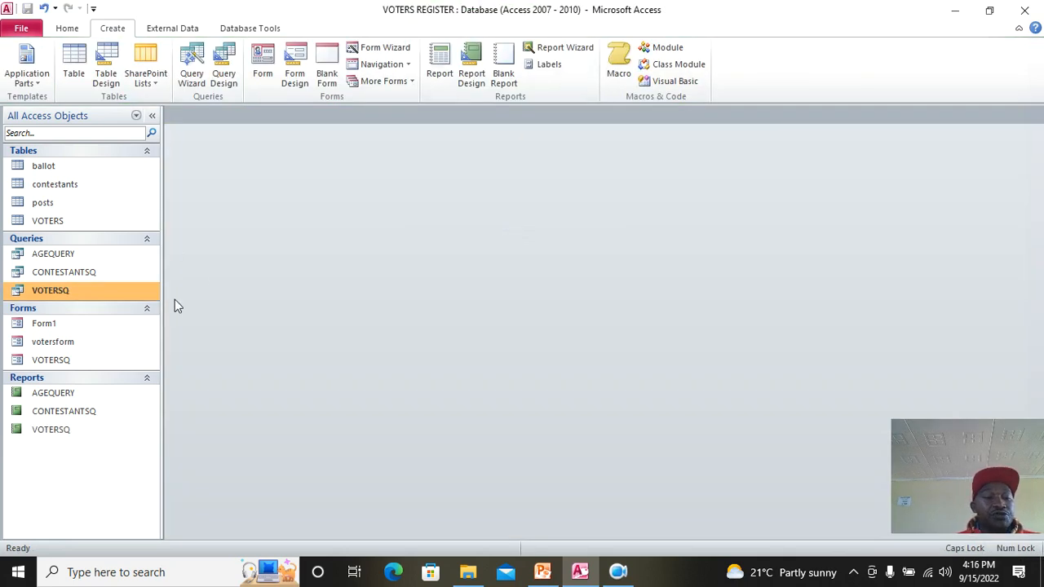
# Start a Report Wizard report on the VOTERSQ query with all its fields, keeping the default grouping.
pyautogui.click(561, 50)
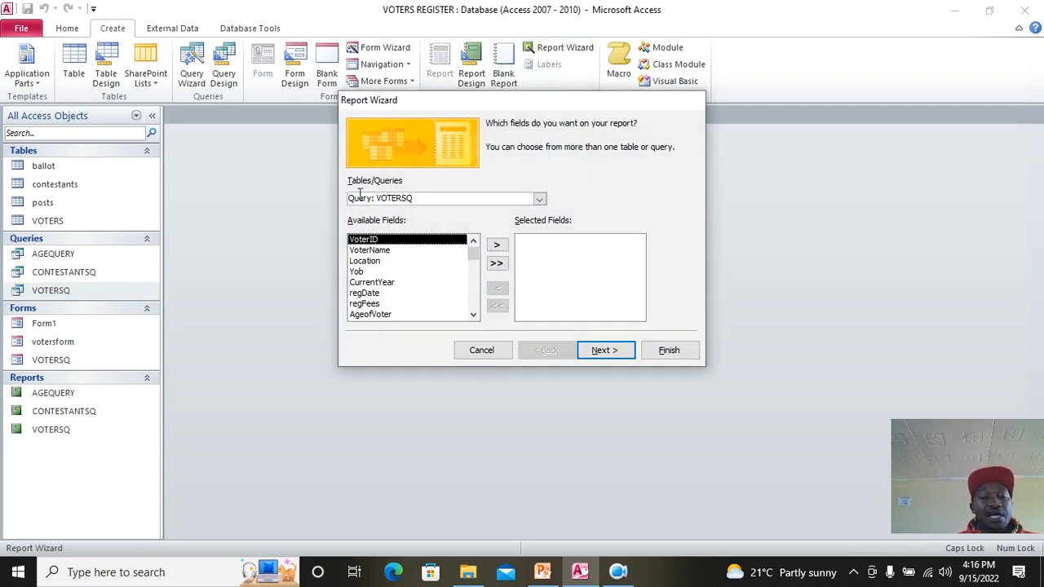
pyautogui.click(497, 264)
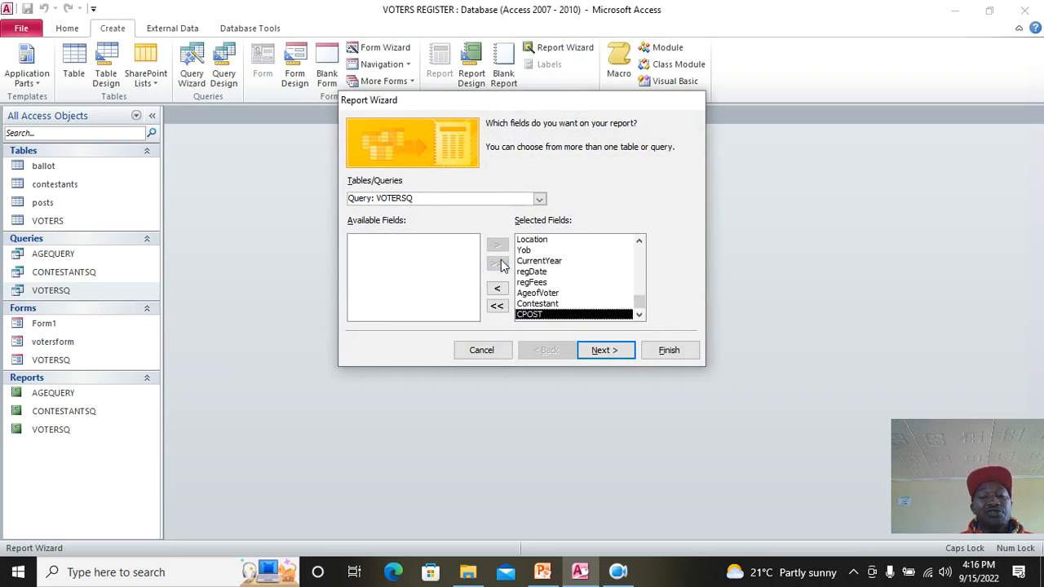
pyautogui.click(613, 349)
pyautogui.click(613, 349)
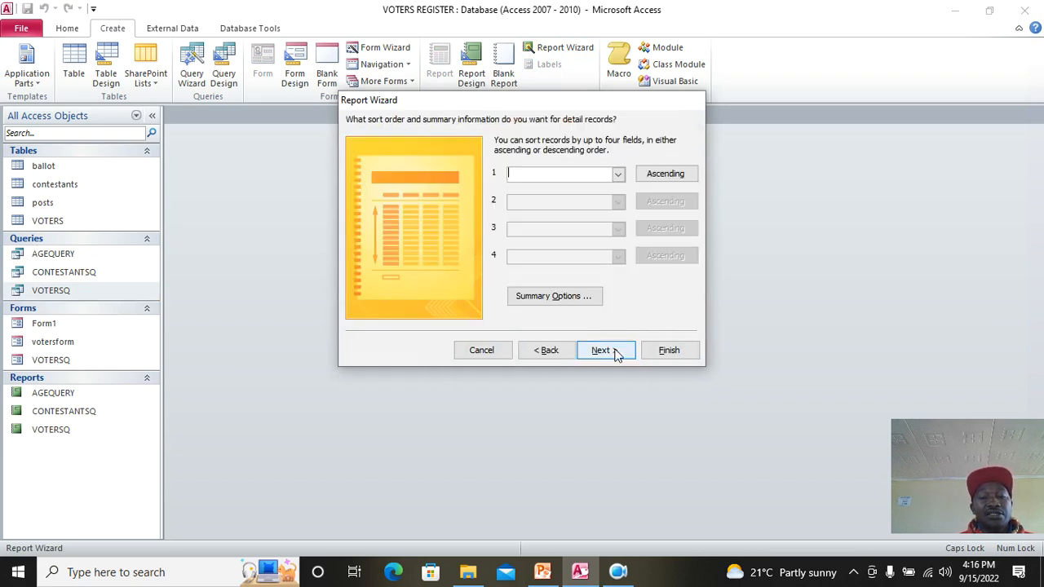
# Sort the wizard report's records by VoterID in ascending order and proceed to the layout options.
pyautogui.click(617, 175)
pyautogui.click(597, 201)
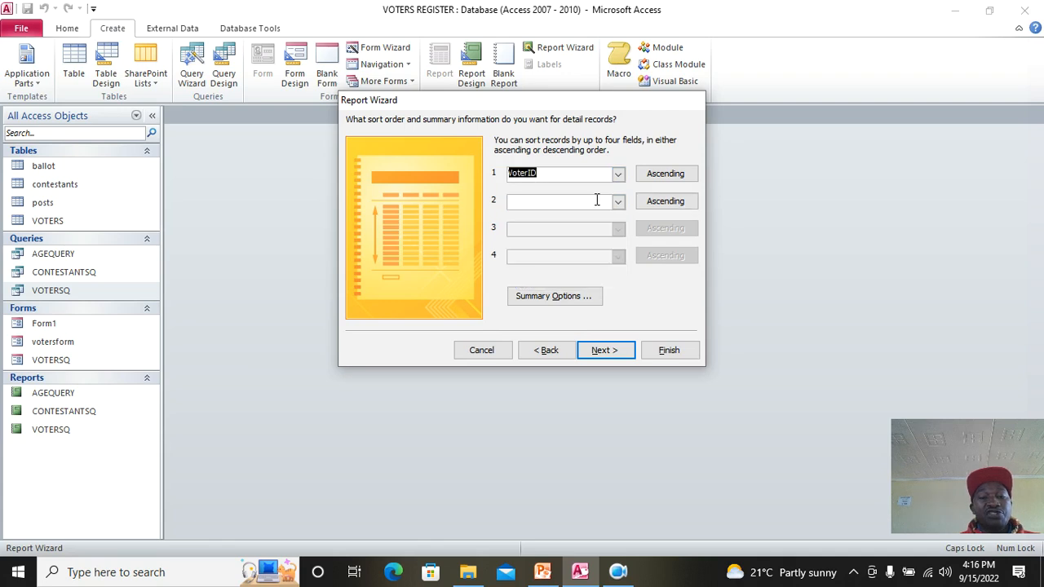
pyautogui.click(612, 350)
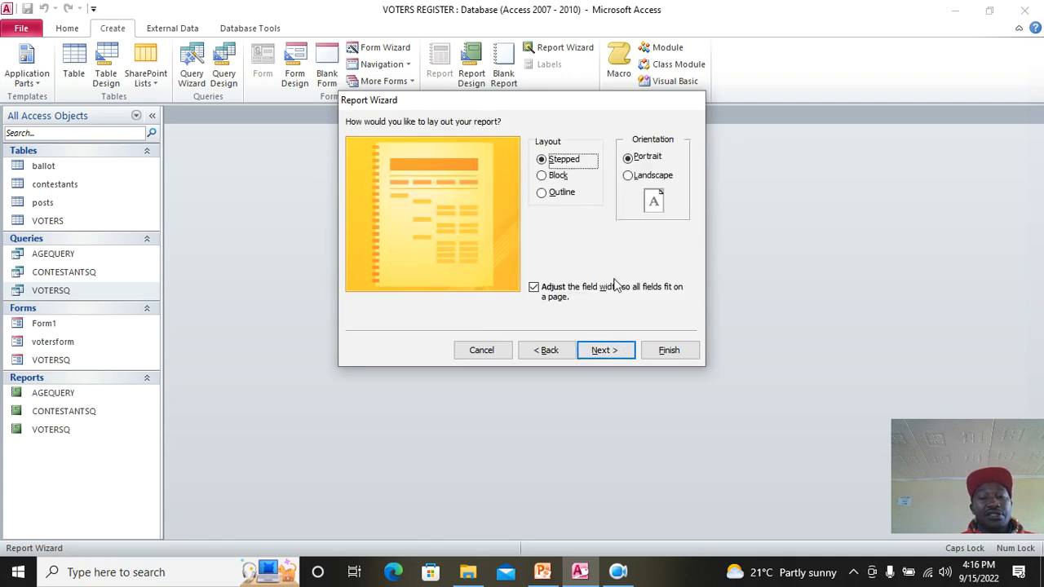
# Finish the report wizard with the stepped portrait layout and open the generated VOTERSQ1 report in Design View.
pyautogui.click(670, 352)
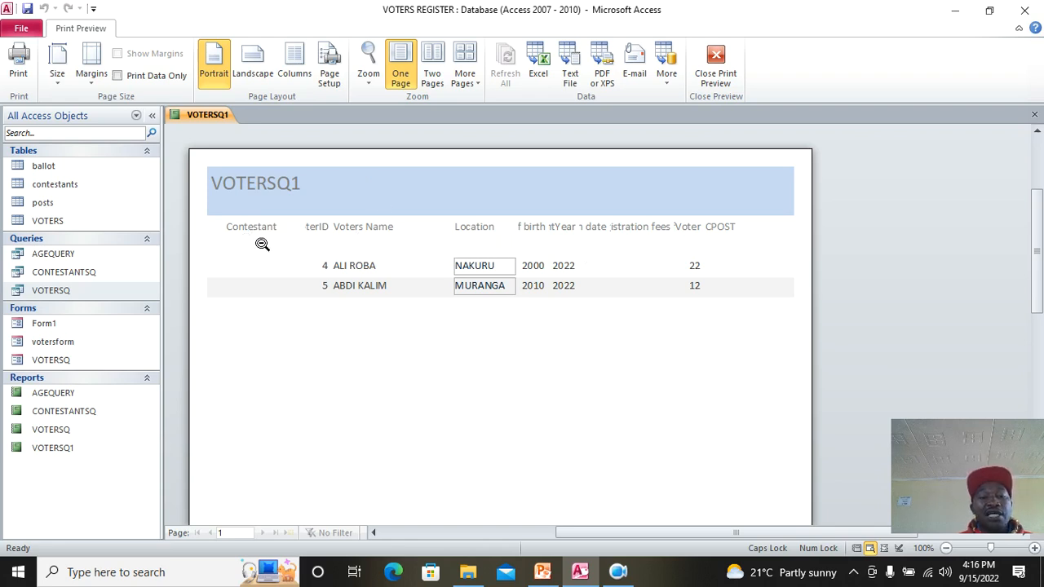
pyautogui.rightClick(300, 174)
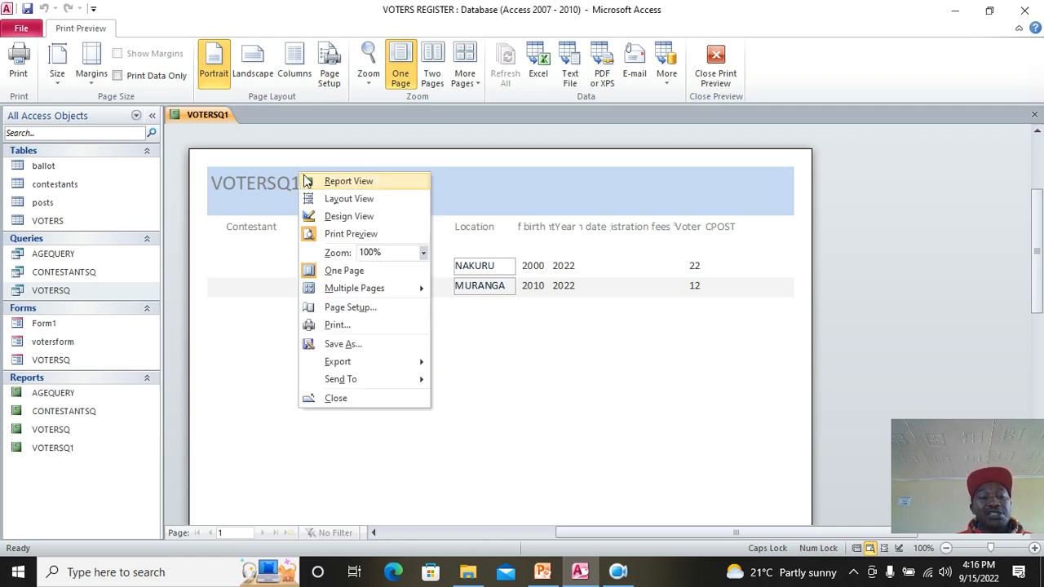
pyautogui.click(336, 216)
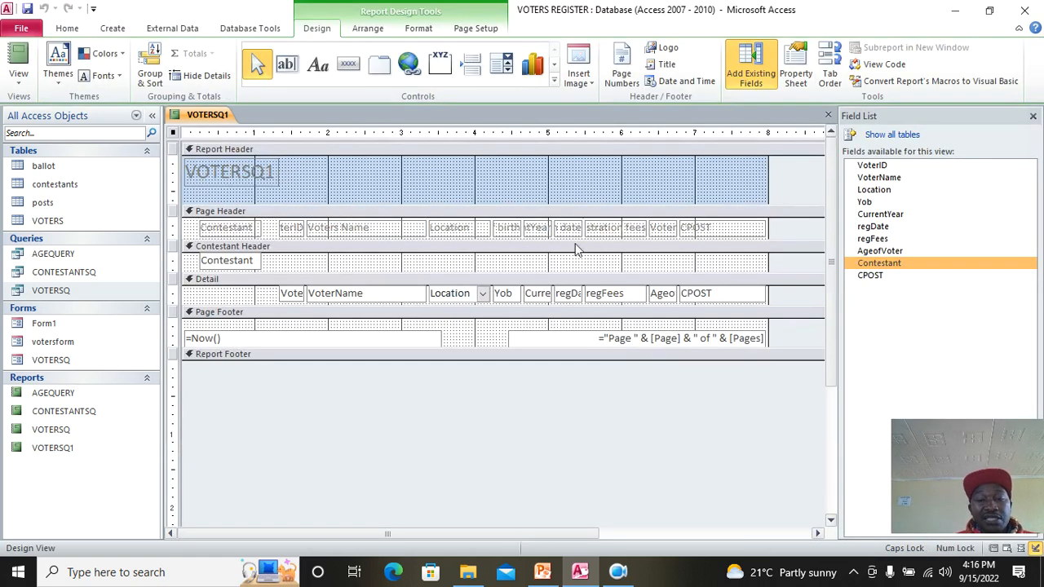
# Format all column heading labels in the VOTERSQ1 report's Page Header as 9-point bold.
pyautogui.click(717, 234)
pyautogui.moveTo(192, 221); pyautogui.dragTo(682, 238)
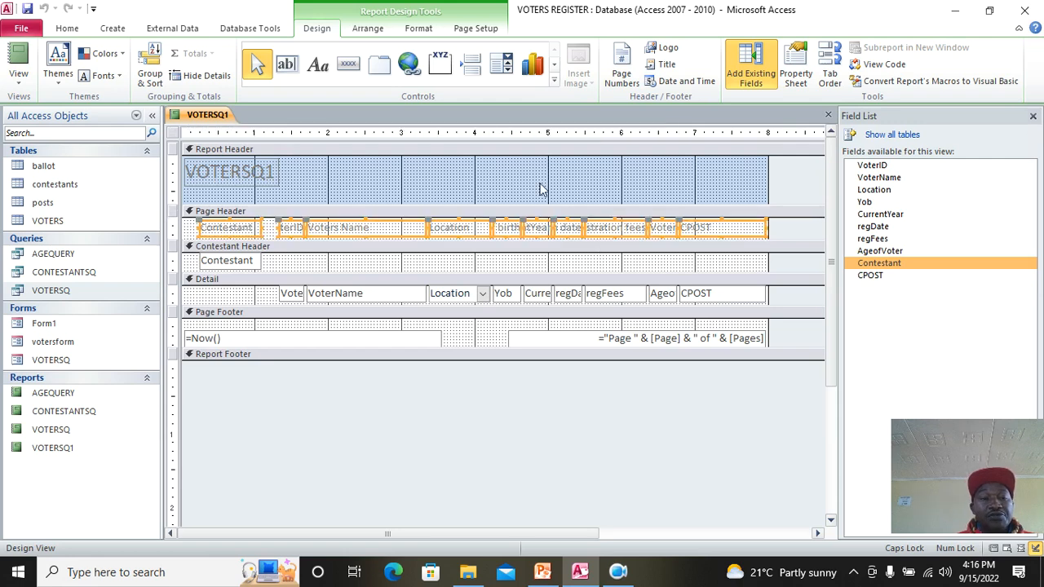
pyautogui.click(419, 28)
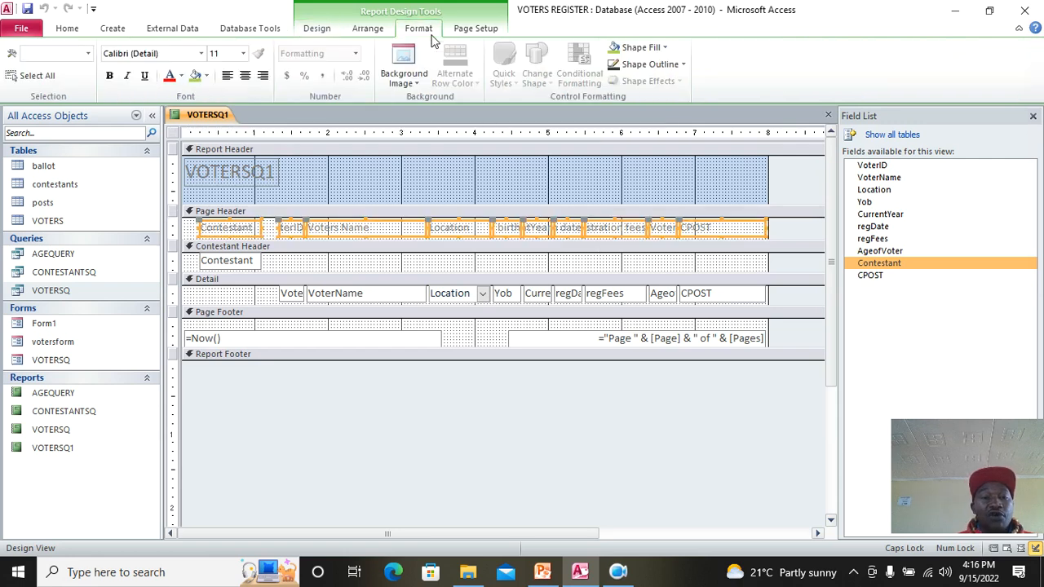
pyautogui.click(242, 53)
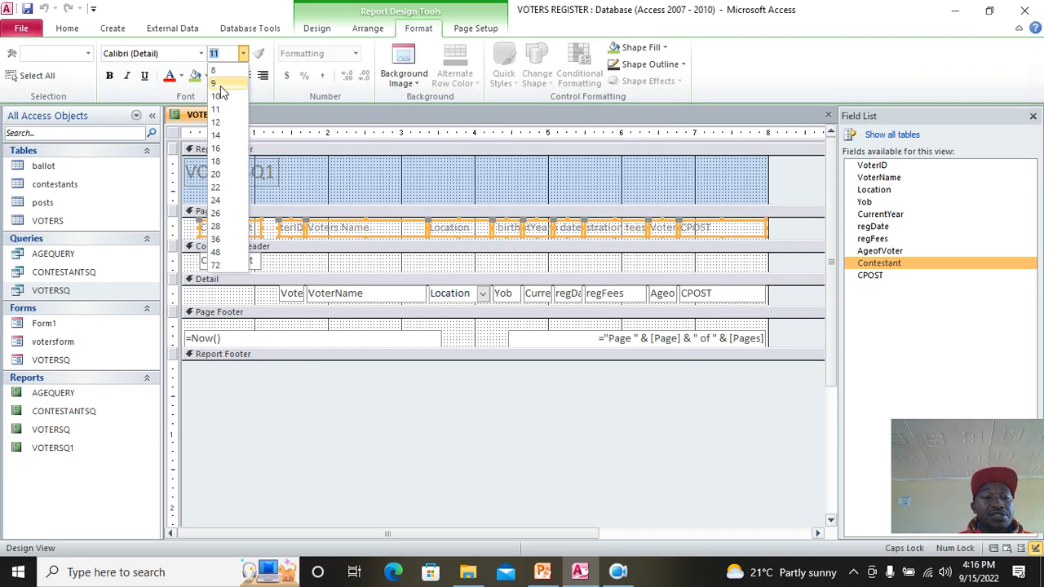
pyautogui.click(219, 84)
pyautogui.click(109, 75)
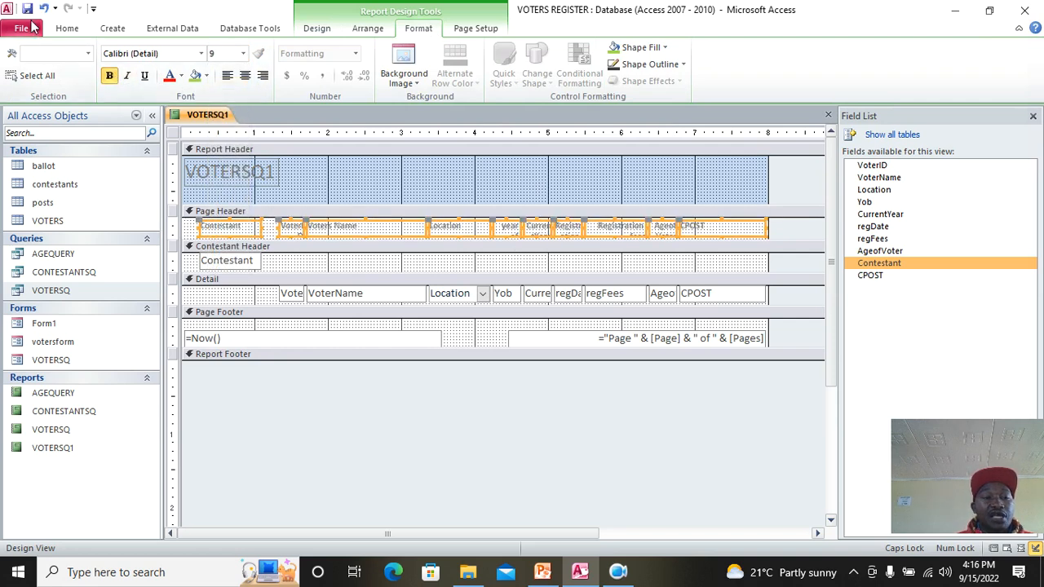
# Display VOTERSQ1 in Report View, and close it while saving the design changes.
pyautogui.click(67, 27)
pyautogui.click(18, 59)
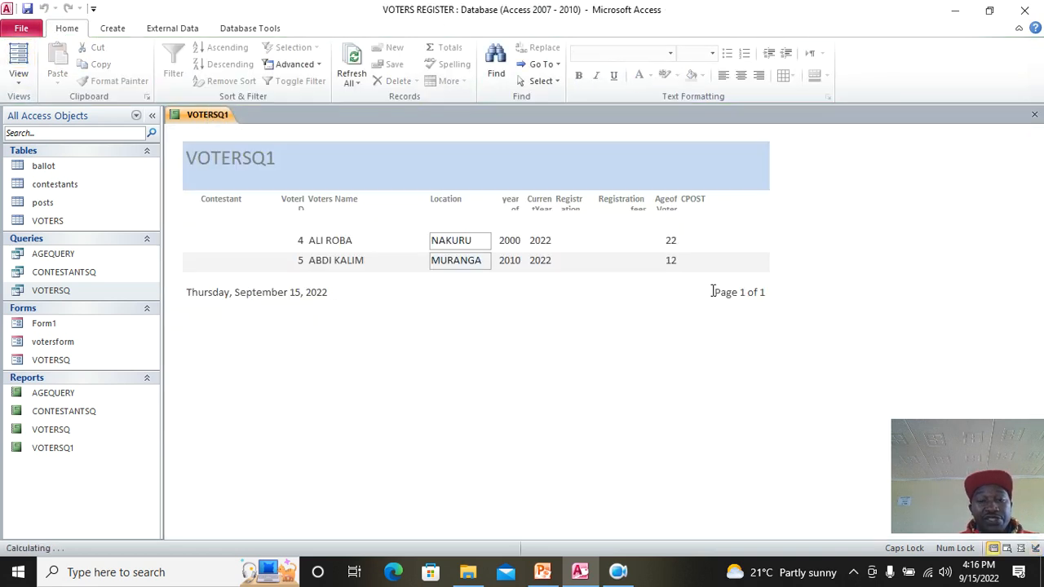
pyautogui.rightClick(195, 135)
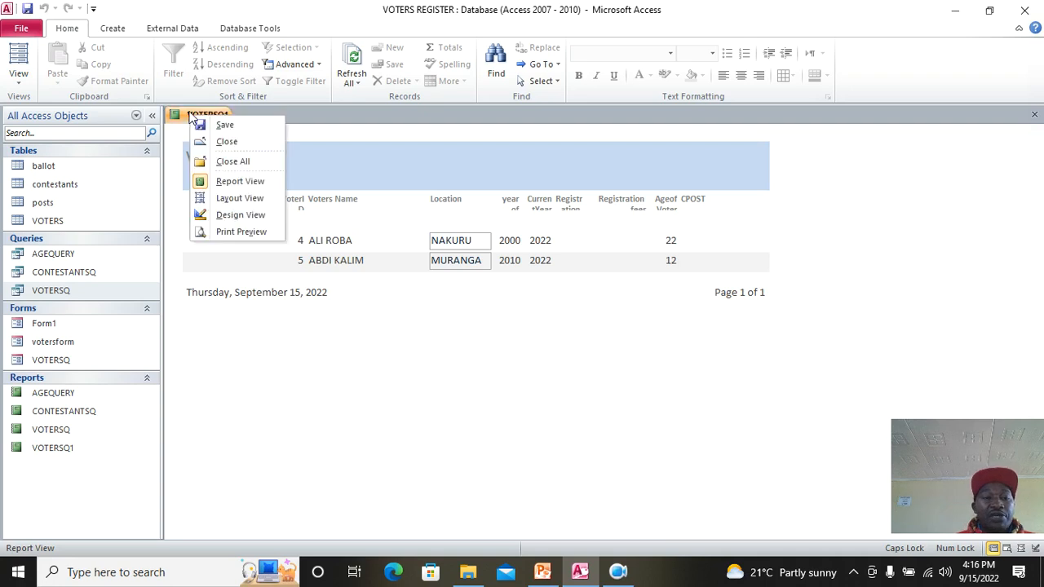
pyautogui.click(236, 159)
pyautogui.click(481, 325)
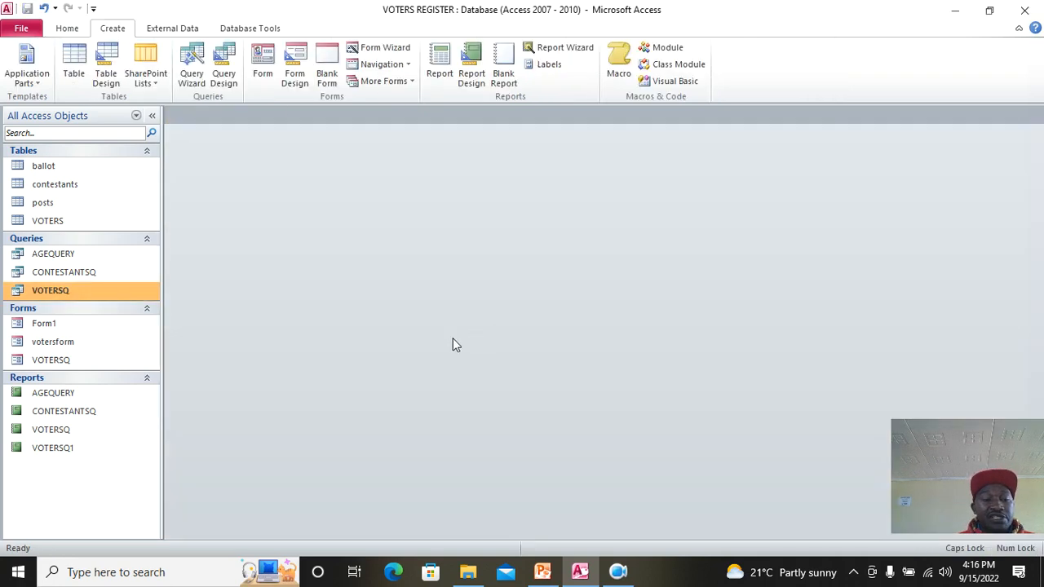
# Open the saved VOTERSQ report to review its layout, and close it.
pyautogui.click(50, 429)
pyautogui.doubleClick(73, 430)
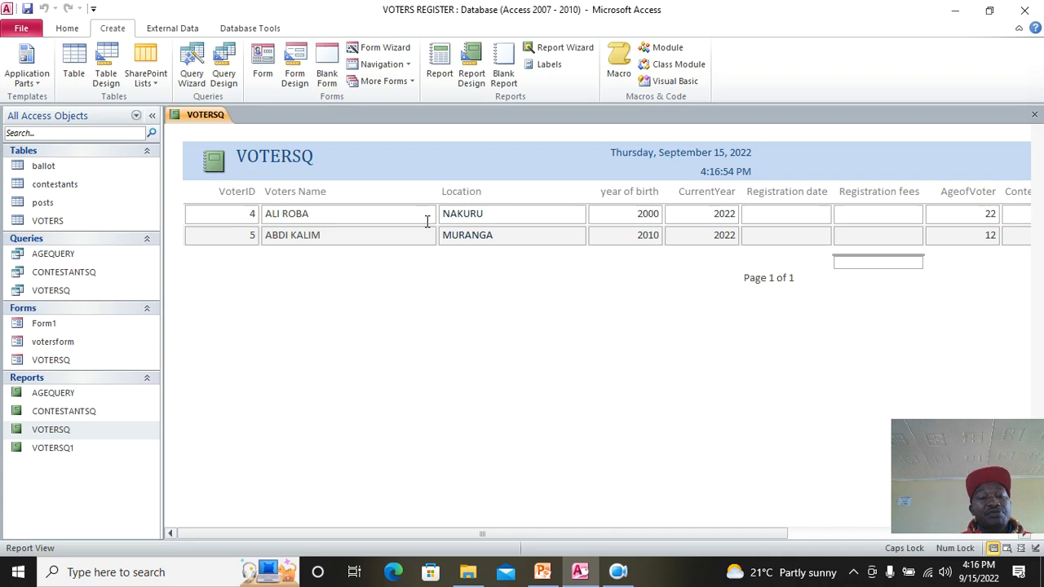
pyautogui.rightClick(204, 116)
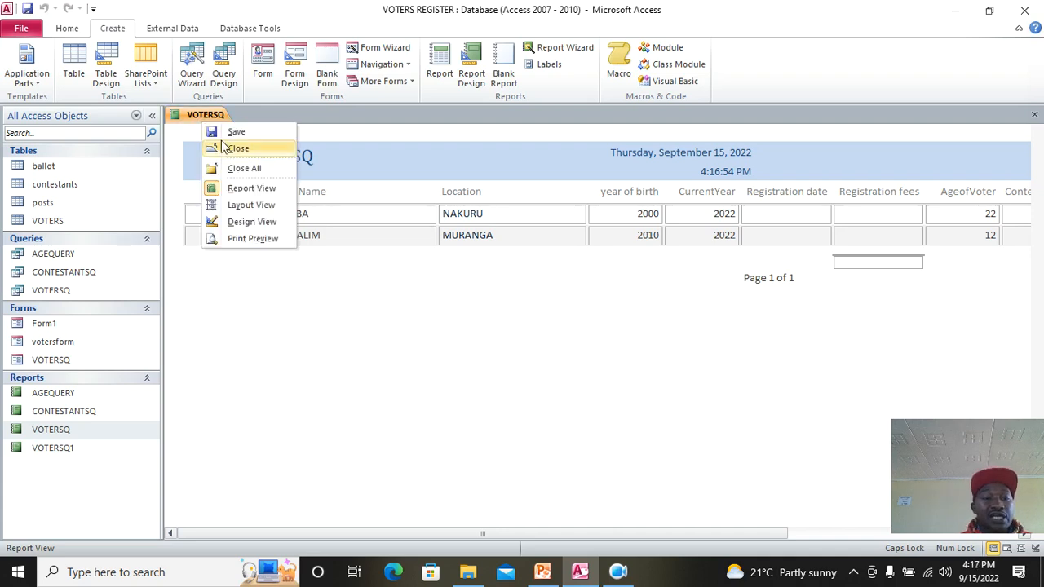
pyautogui.click(223, 146)
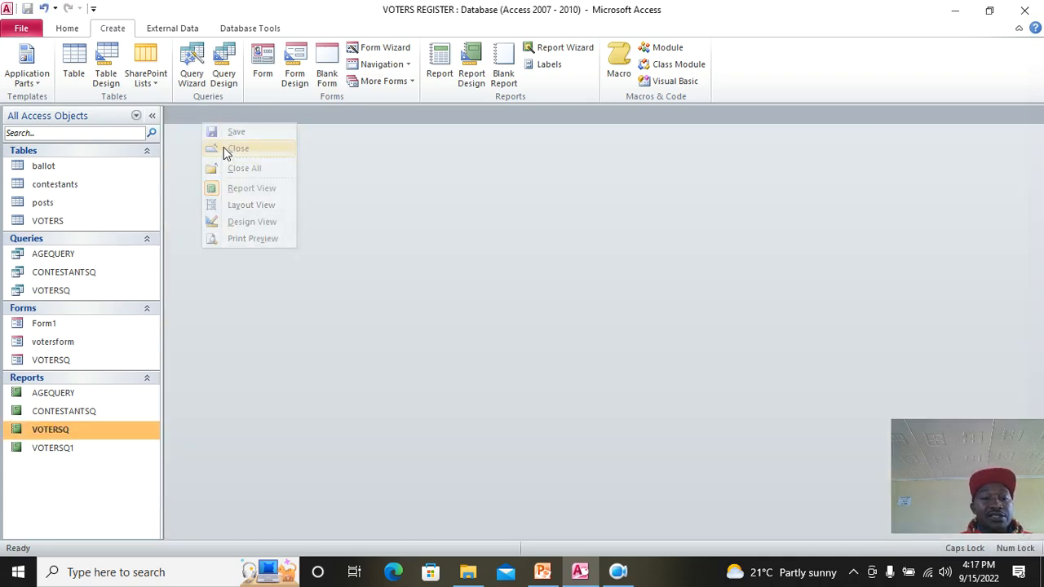
pyautogui.click(571, 54)
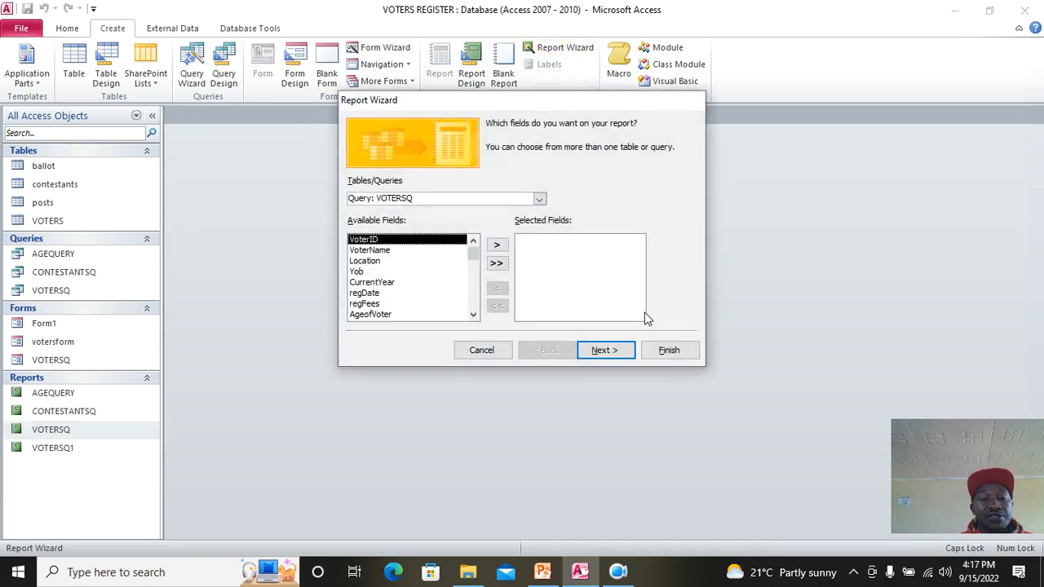
pyautogui.click(481, 349)
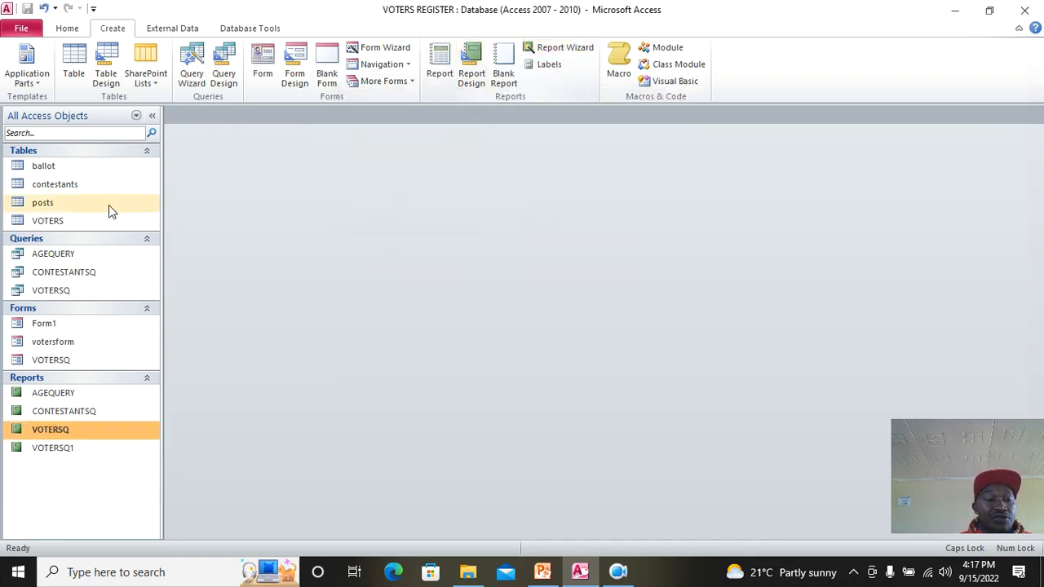
# Create a report from the contestants table and save it as contestants, closing it.
pyautogui.click(74, 186)
pyautogui.click(438, 75)
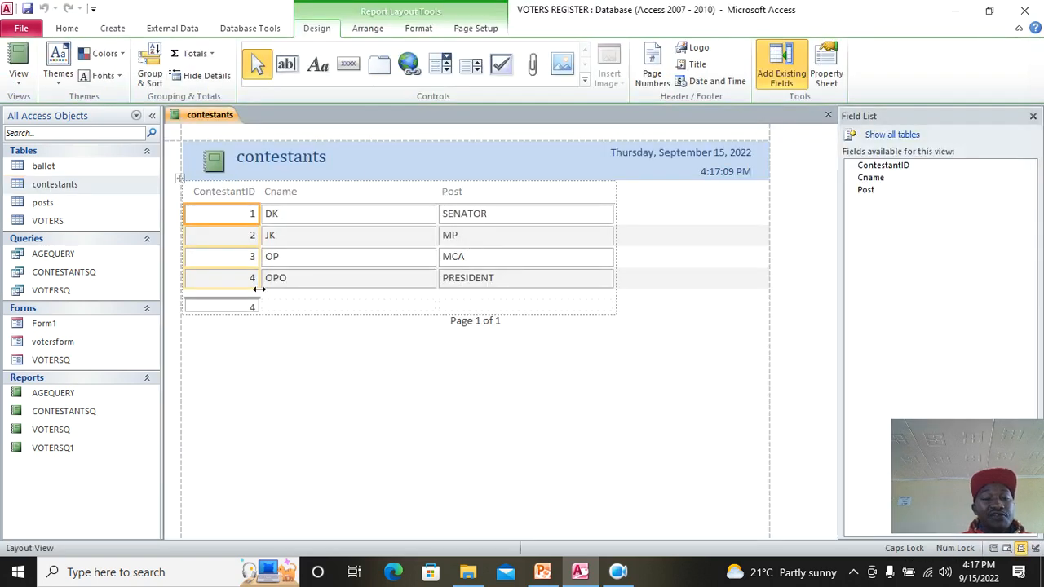
pyautogui.rightClick(212, 117)
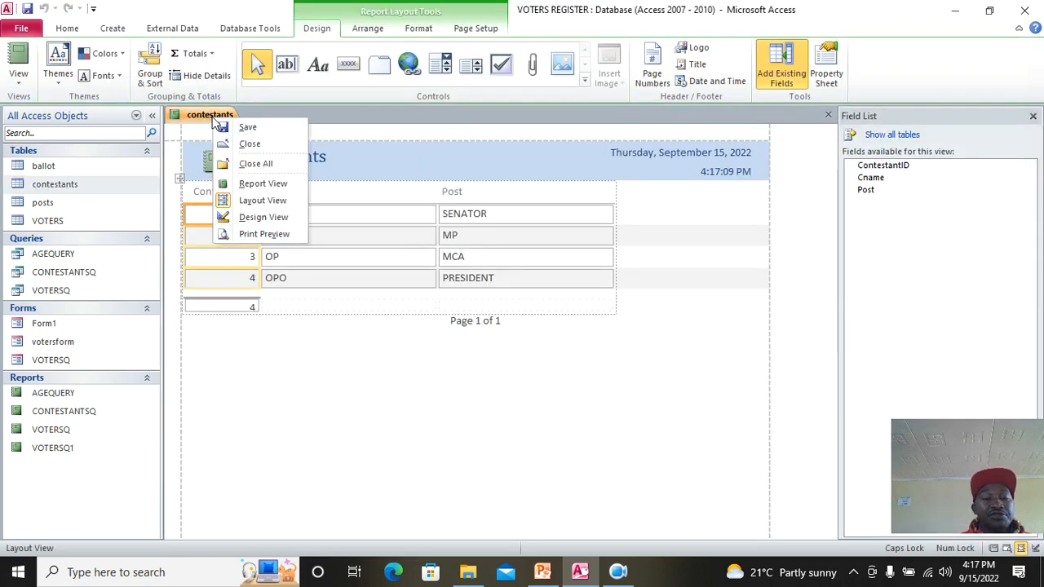
pyautogui.click(255, 163)
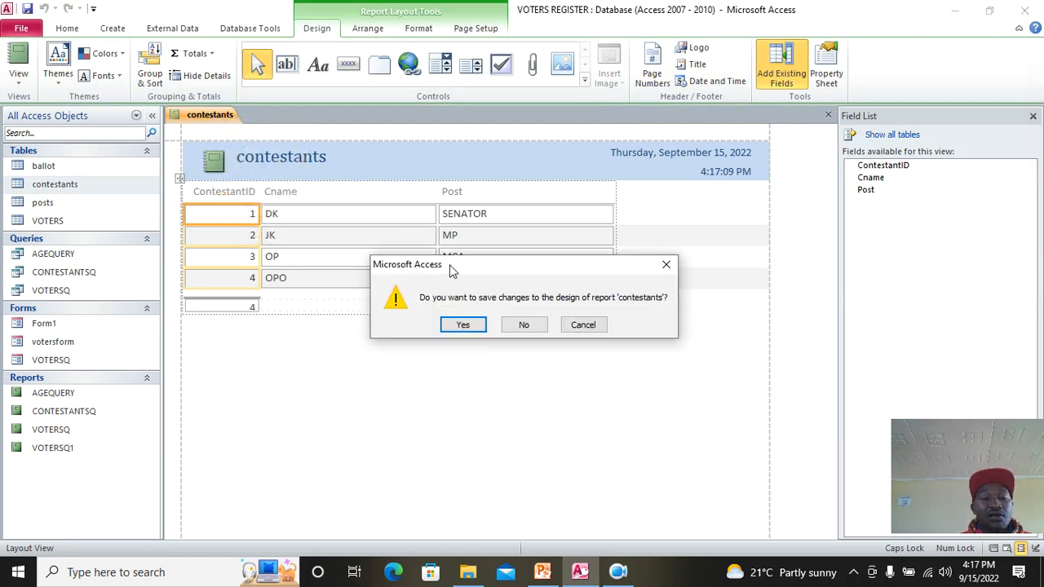
pyautogui.click(464, 324)
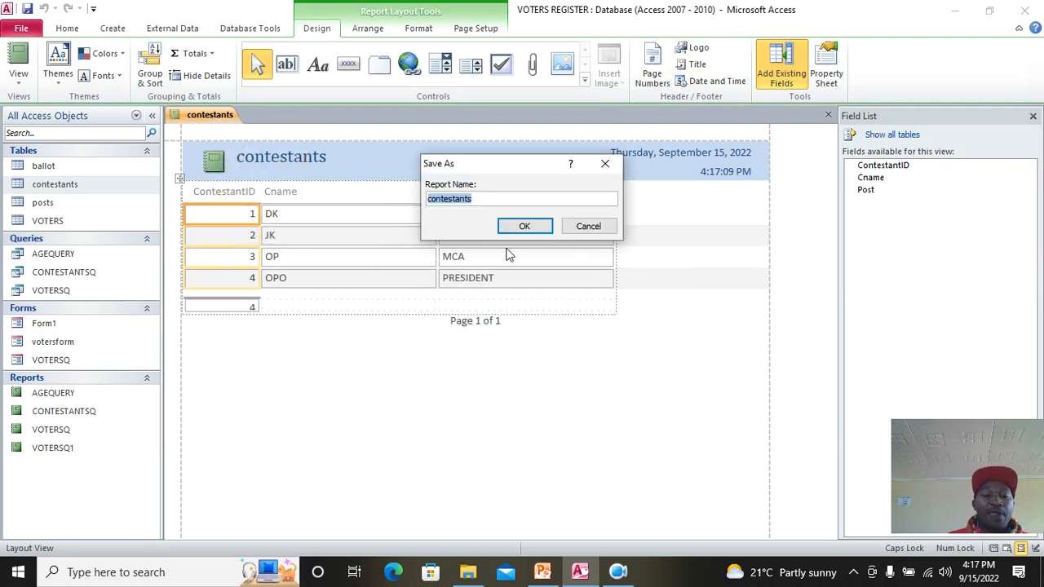
pyautogui.click(524, 226)
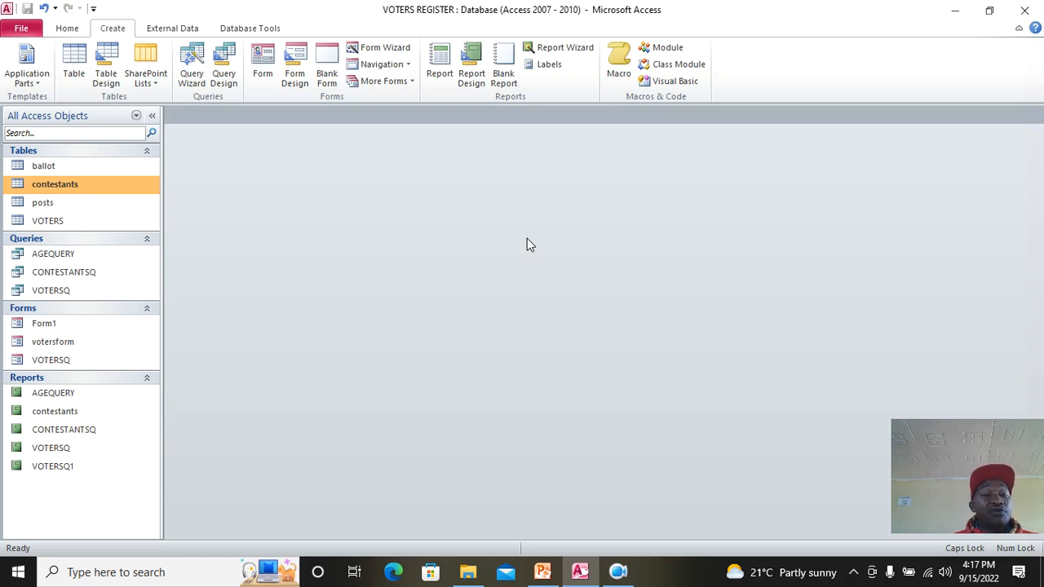
# Start a blank report in Design View and set its record source to AGEQUERY.
pyautogui.click(470, 81)
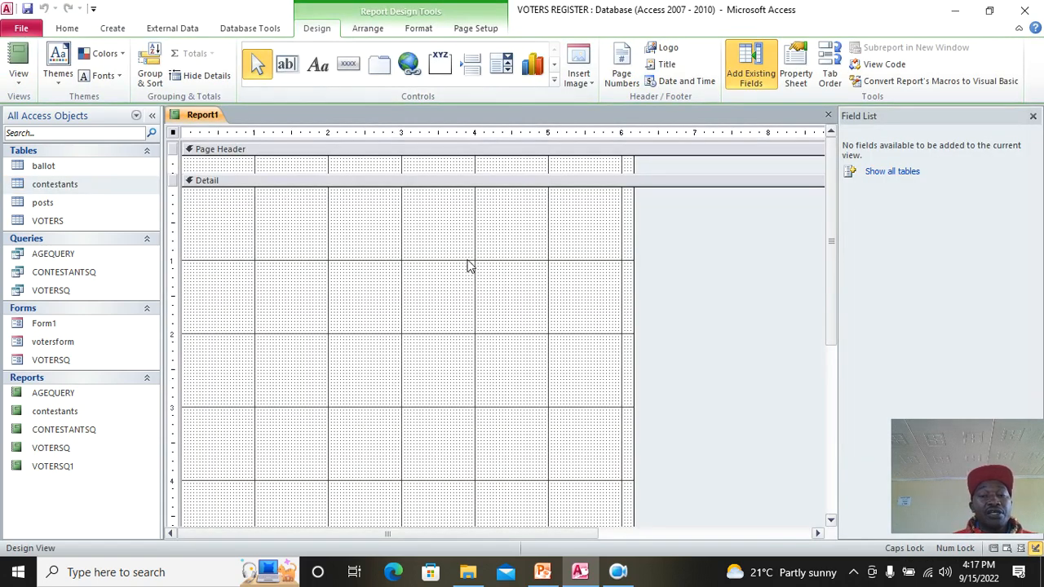
pyautogui.click(794, 79)
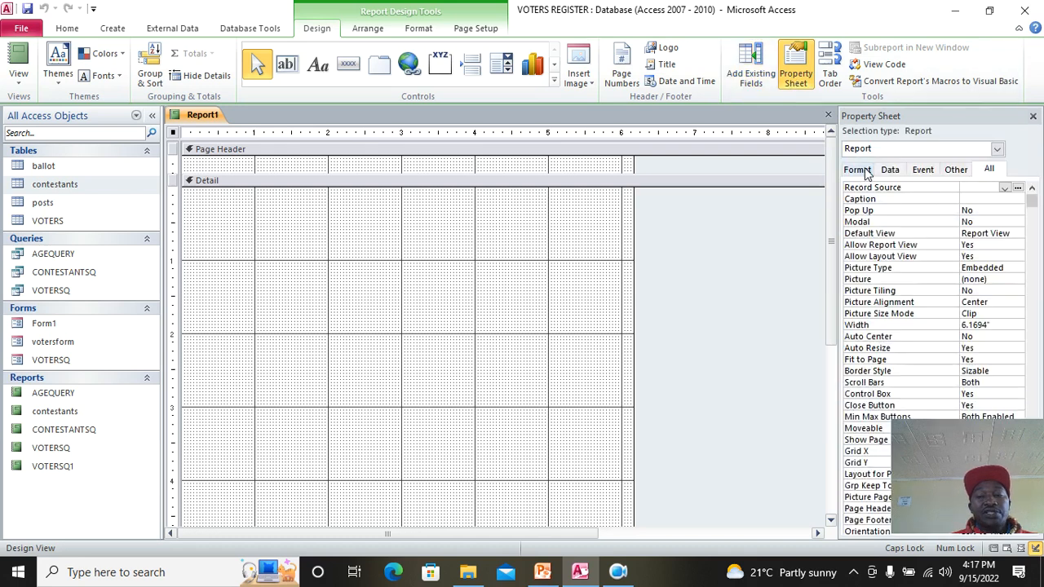
pyautogui.click(1005, 188)
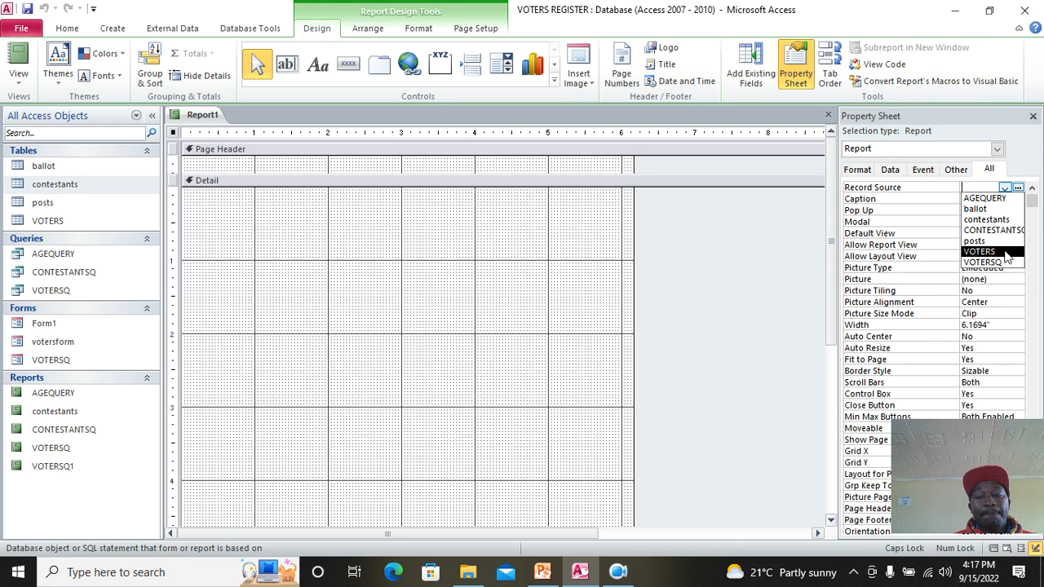
pyautogui.click(995, 199)
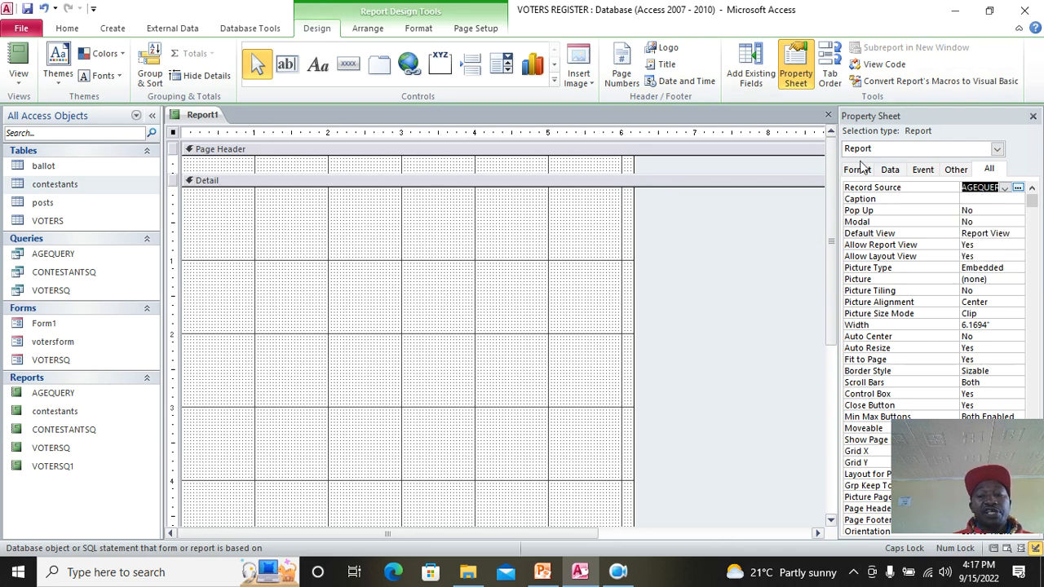
# Place the VoterName and Yob fields side by side in the Detail section, deleting their attached labels.
pyautogui.click(750, 82)
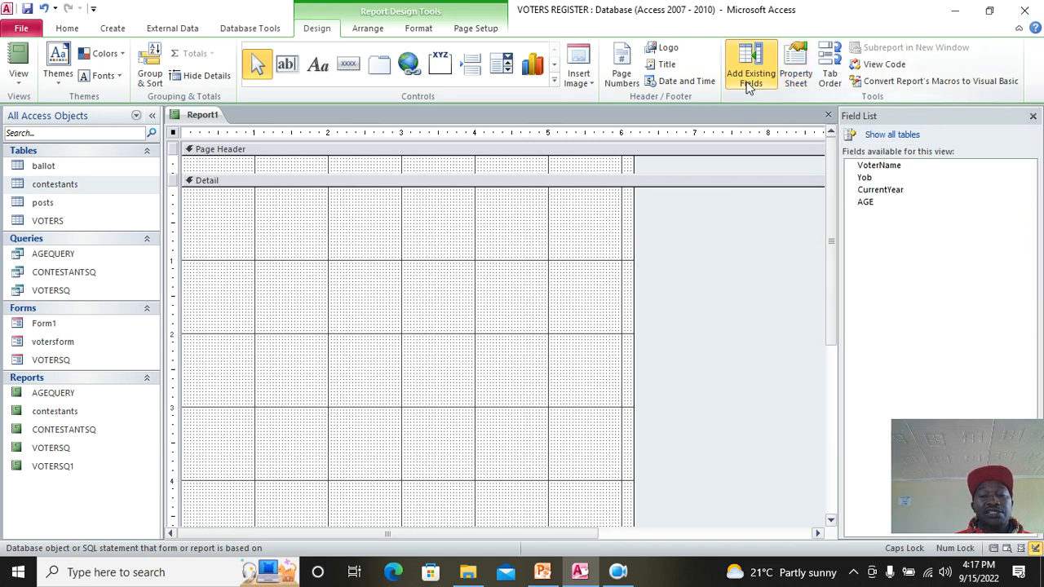
pyautogui.moveTo(879, 165); pyautogui.dragTo(210, 196)
pyautogui.click(201, 200)
pyautogui.press('Delete')
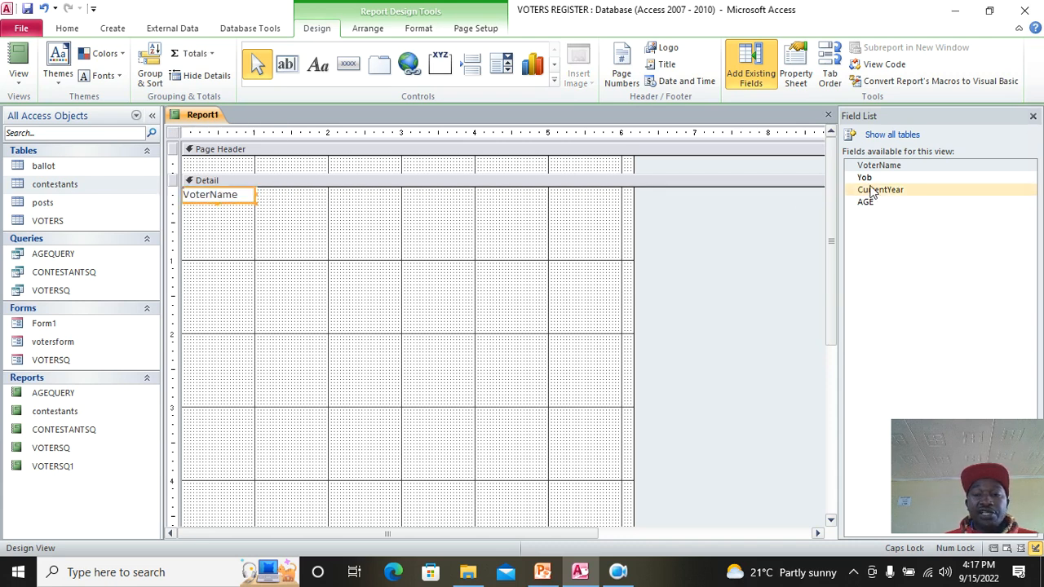
pyautogui.moveTo(865, 177); pyautogui.dragTo(313, 196)
pyautogui.click(269, 214)
pyautogui.press('Delete')
# Add the CurrentYear and AGE fields to the same Detail row without their attached labels, aligning CurrentYear with the row.
pyautogui.moveTo(879, 189); pyautogui.dragTo(408, 203)
pyautogui.click(461, 236)
pyautogui.press('Delete')
pyautogui.moveTo(874, 205); pyautogui.dragTo(531, 202)
pyautogui.click(416, 213)
pyautogui.press('Delete')
pyautogui.moveTo(423, 208); pyautogui.dragTo(425, 203)
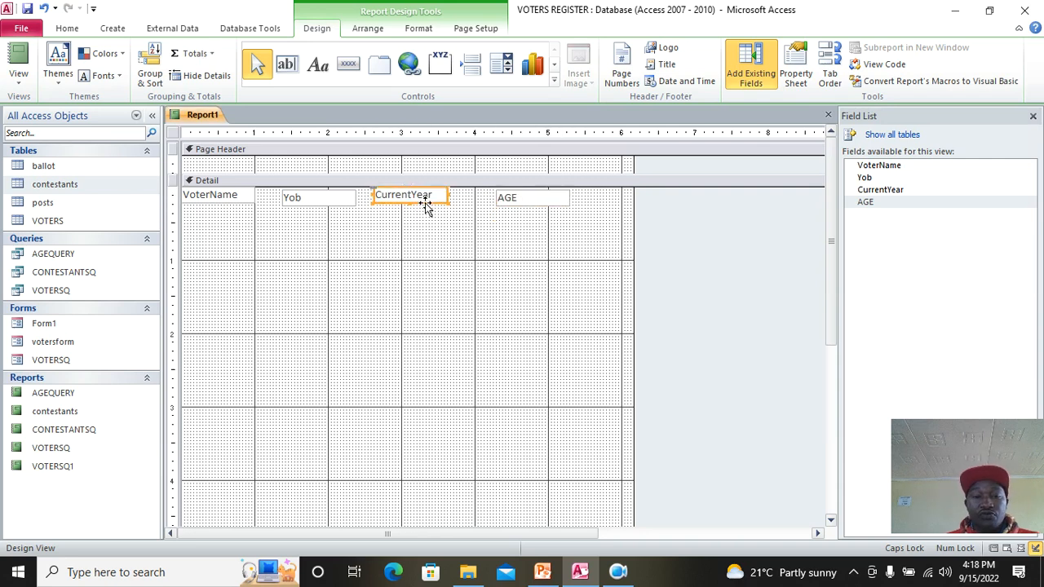
# Shrink the Detail section to the height of the field row and make the Page Header taller.
pyautogui.scroll(-4, 372, 398)
pyautogui.moveTo(353, 279); pyautogui.dragTo(410, 149)
pyautogui.scroll(4, 372, 332)
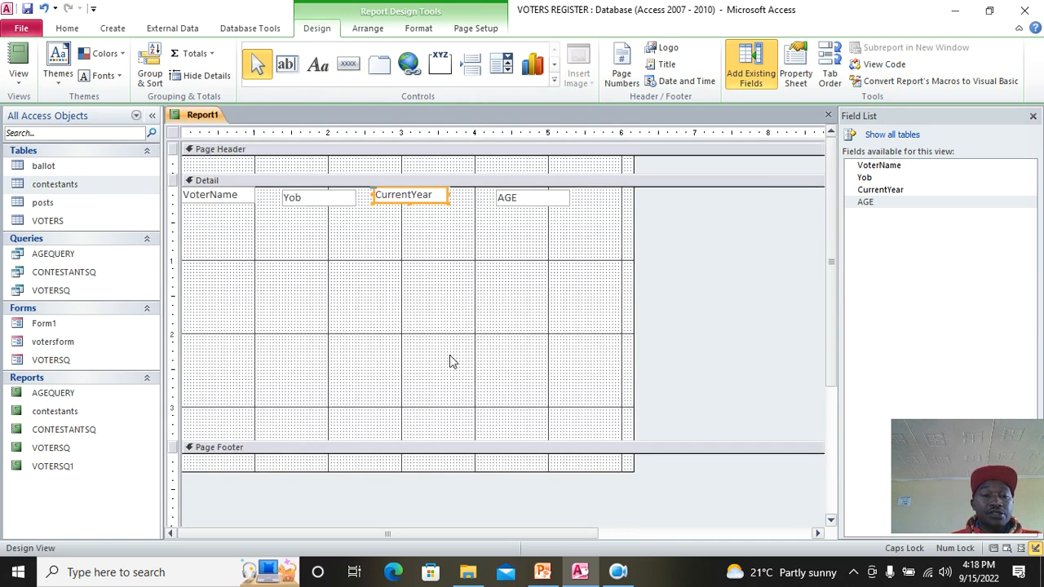
pyautogui.moveTo(407, 440); pyautogui.dragTo(451, 196)
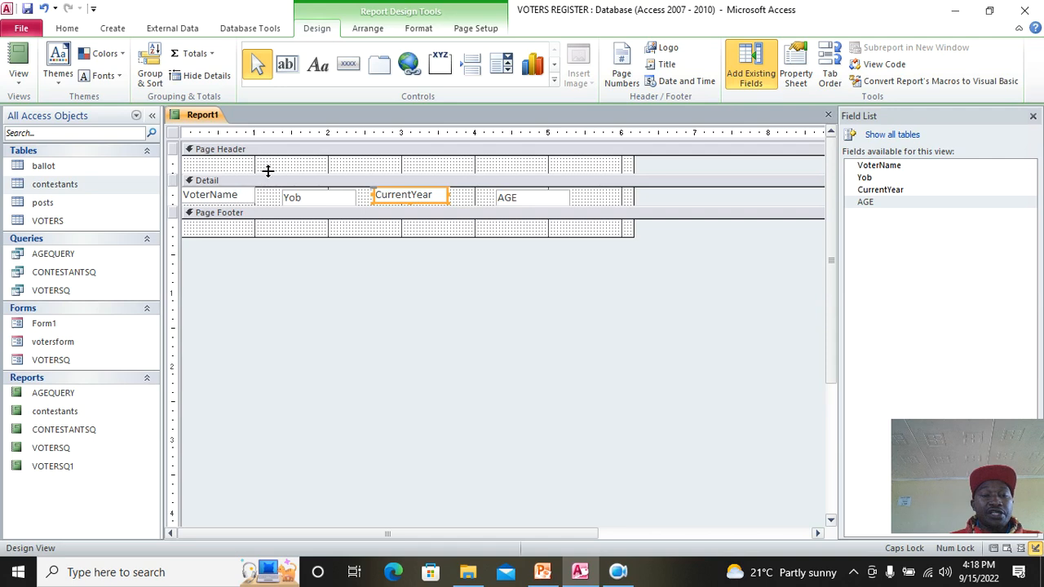
pyautogui.moveTo(268, 171); pyautogui.dragTo(258, 198)
# Add Page Header labels VOTERS NAME, YEAR OF BIRTH, CURRENT YEAR and AGE above the matching fields.
pyautogui.click(313, 72)
pyautogui.moveTo(184, 176)
pyautogui.mouseDown()
pyautogui.moveTo(224, 197)
pyautogui.moveTo(257, 199)
pyautogui.mouseUp()
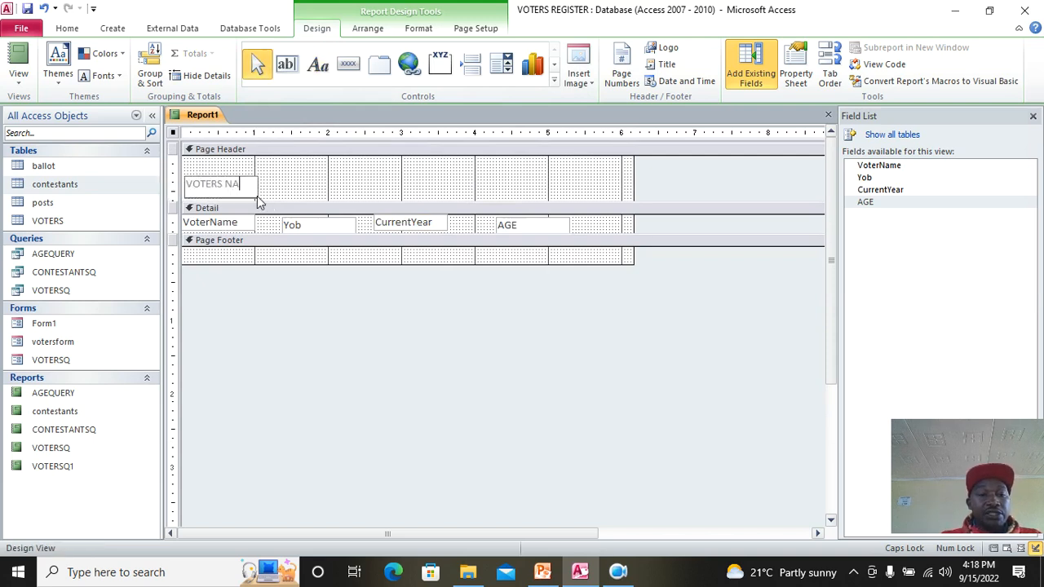
pyautogui.click(318, 65)
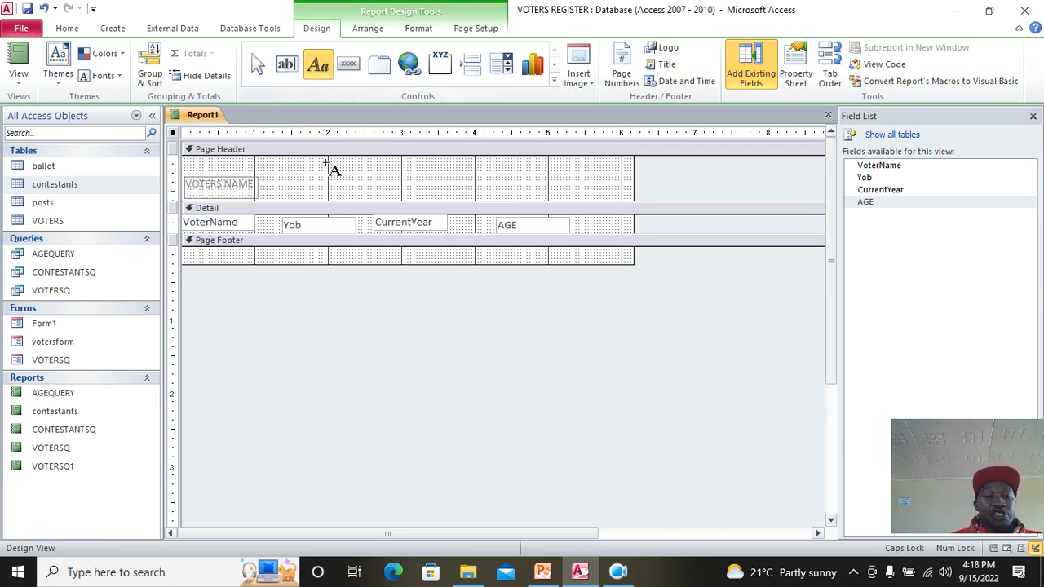
pyautogui.moveTo(267, 177)
pyautogui.mouseDown()
pyautogui.moveTo(285, 196)
pyautogui.moveTo(340, 197)
pyautogui.mouseUp()
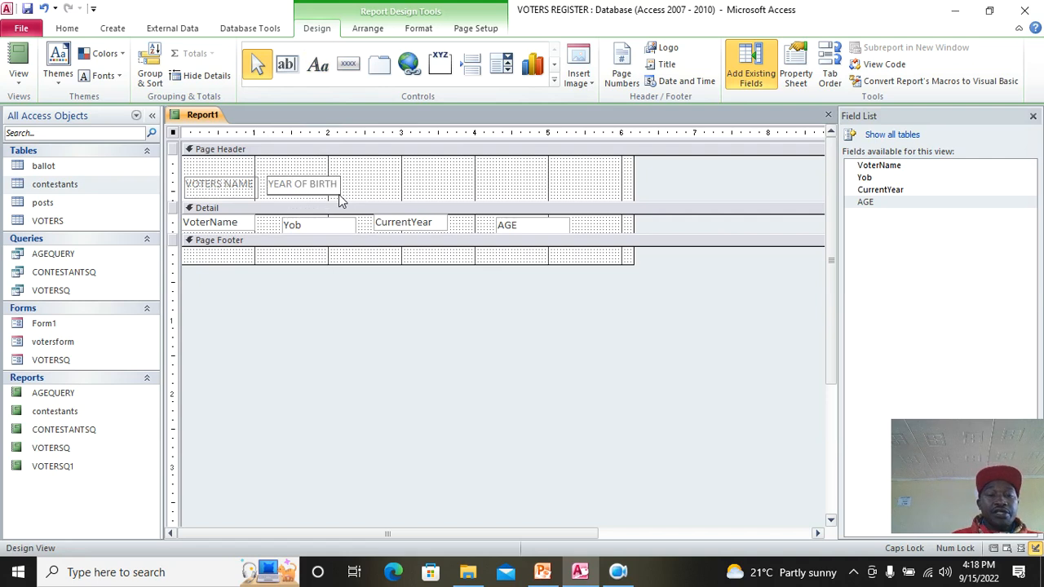
pyautogui.click(318, 65)
pyautogui.moveTo(362, 178); pyautogui.dragTo(445, 200)
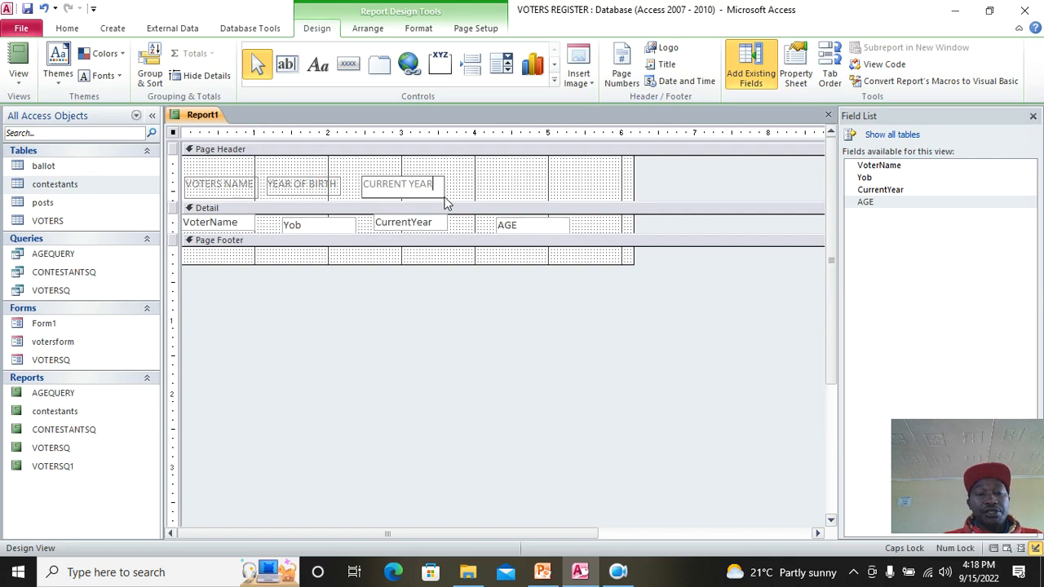
pyautogui.click(318, 65)
pyautogui.moveTo(490, 180); pyautogui.dragTo(554, 198)
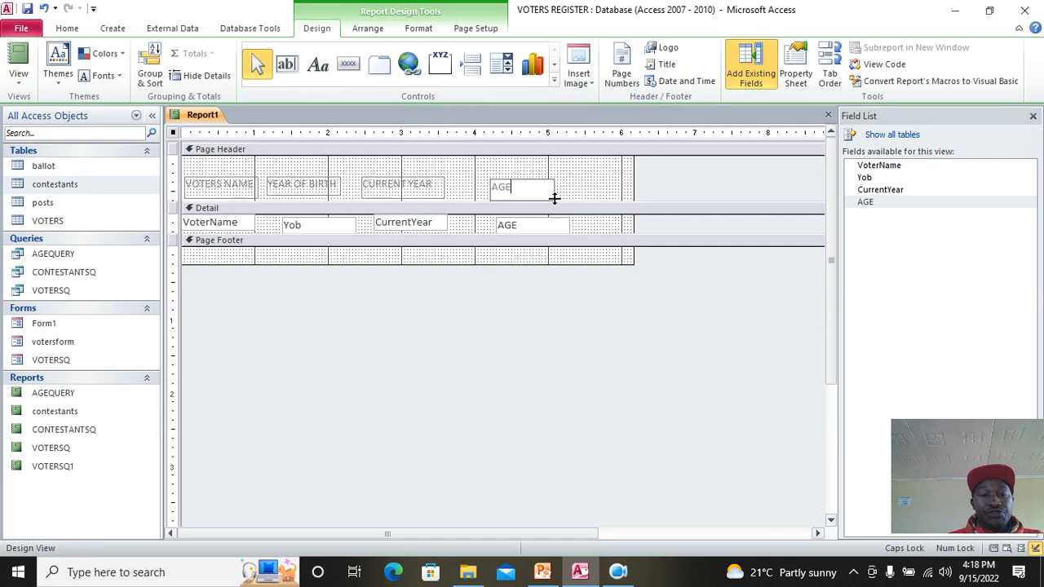
pyautogui.click(536, 187)
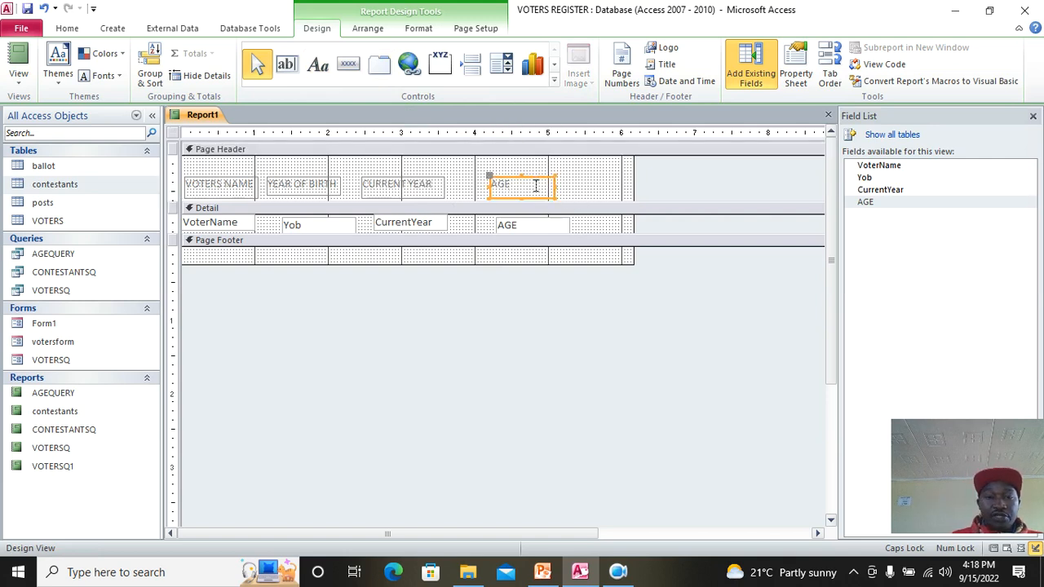
# Format all Page Header column labels and Detail fields as bold with black text.
pyautogui.moveTo(587, 171); pyautogui.dragTo(175, 235)
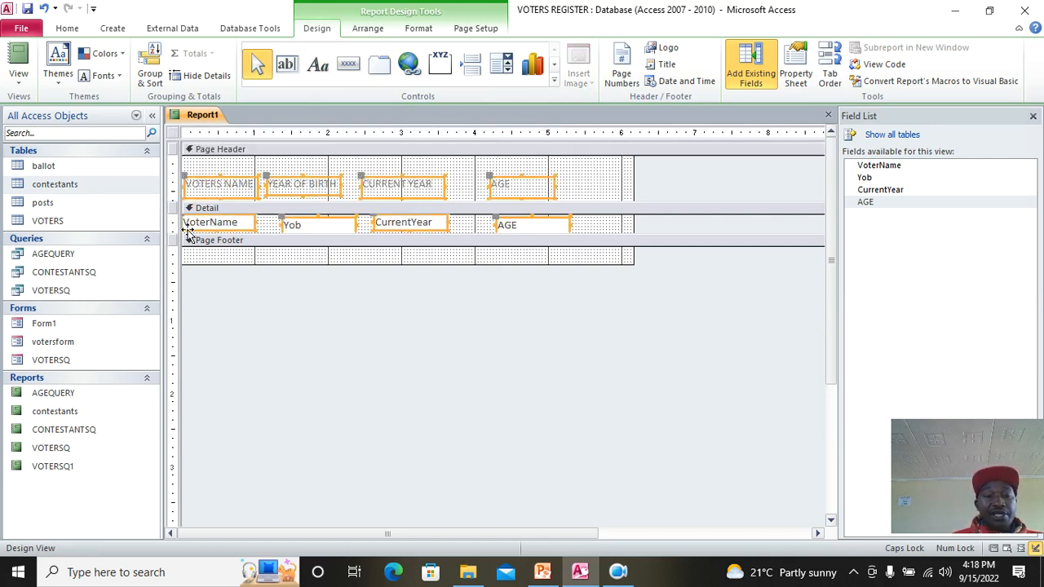
pyautogui.click(420, 31)
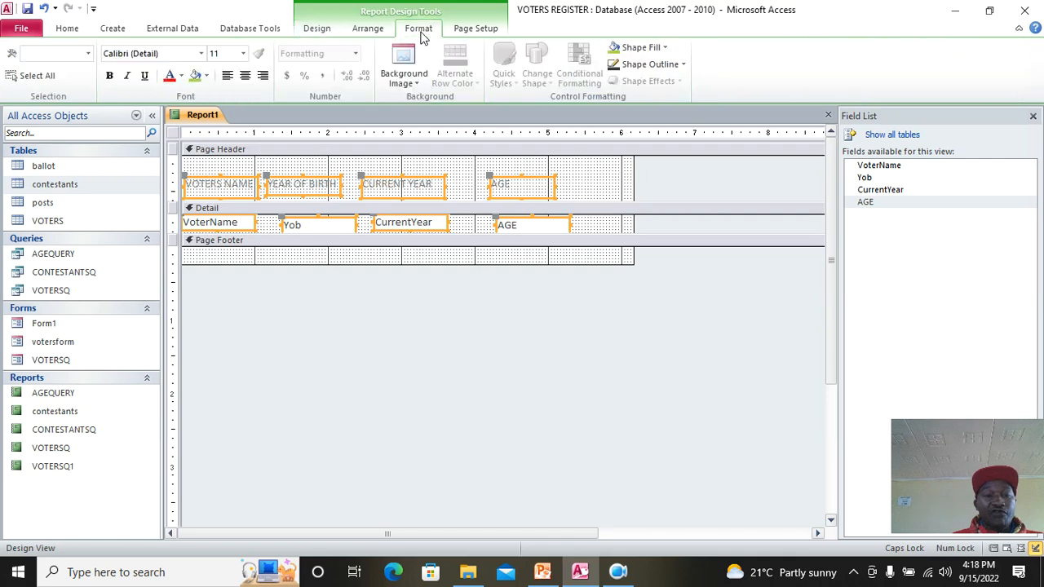
pyautogui.click(109, 75)
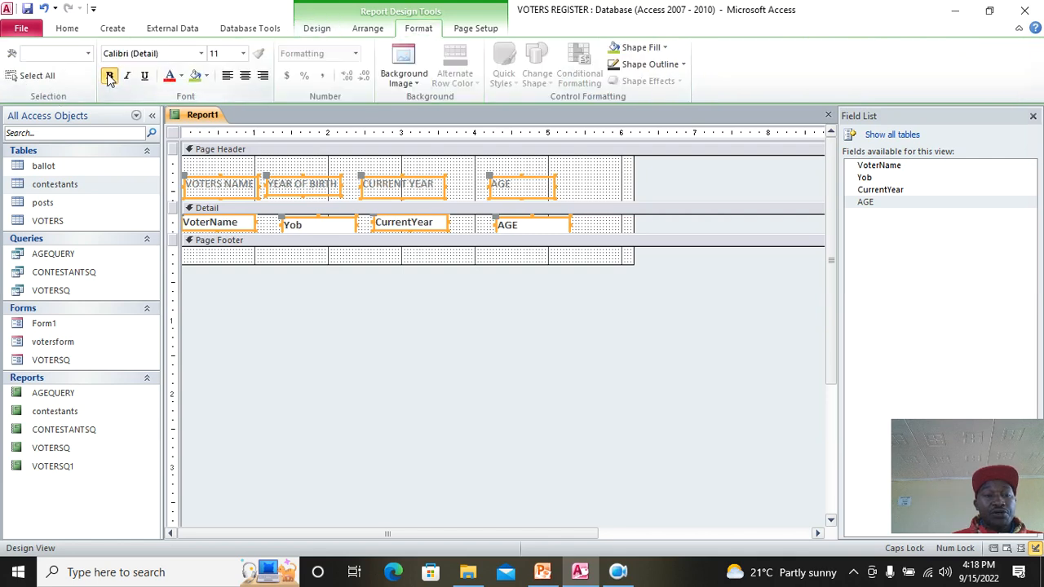
pyautogui.click(181, 76)
pyautogui.click(187, 129)
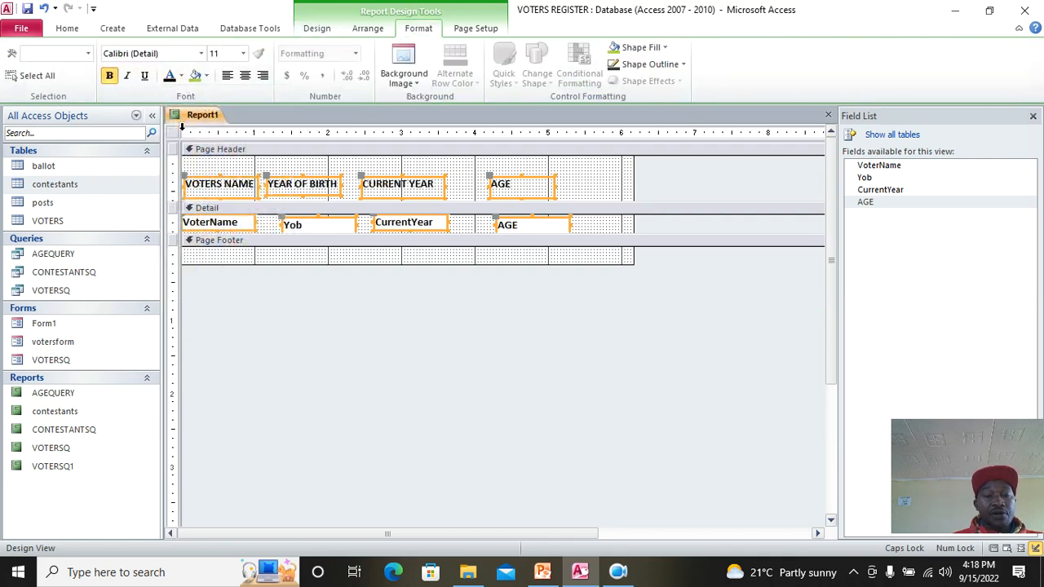
# Move the four column labels down together in the Page Header, leaving empty space above them for a title.
pyautogui.click(301, 208)
pyautogui.moveTo(583, 181); pyautogui.dragTo(206, 203)
pyautogui.moveTo(274, 184); pyautogui.dragTo(291, 216)
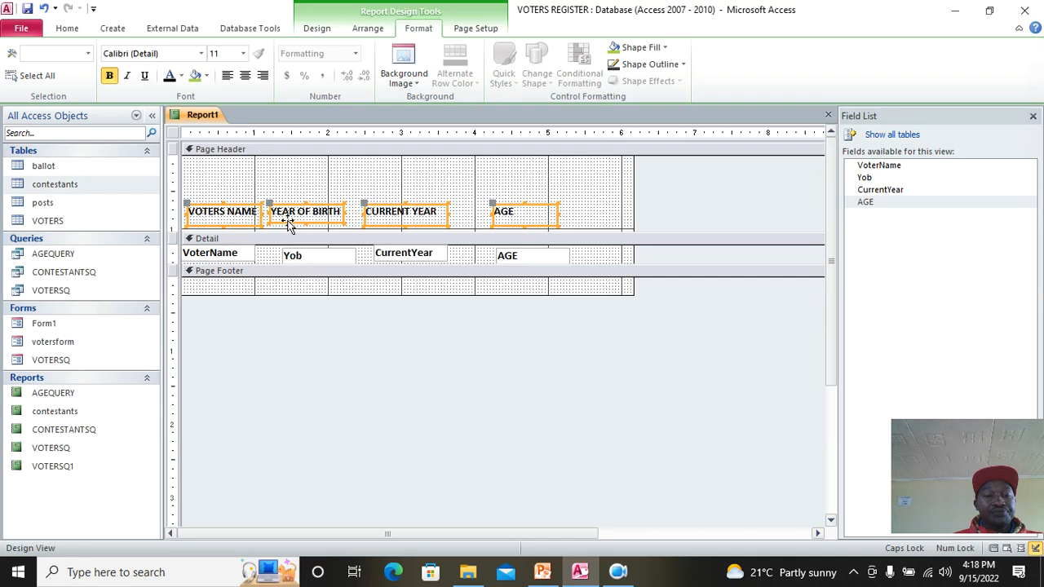
# Add a wide title label reading VOTERS AGE above the column labels in the Page Header, about 4.8 inches wide.
pyautogui.click(312, 34)
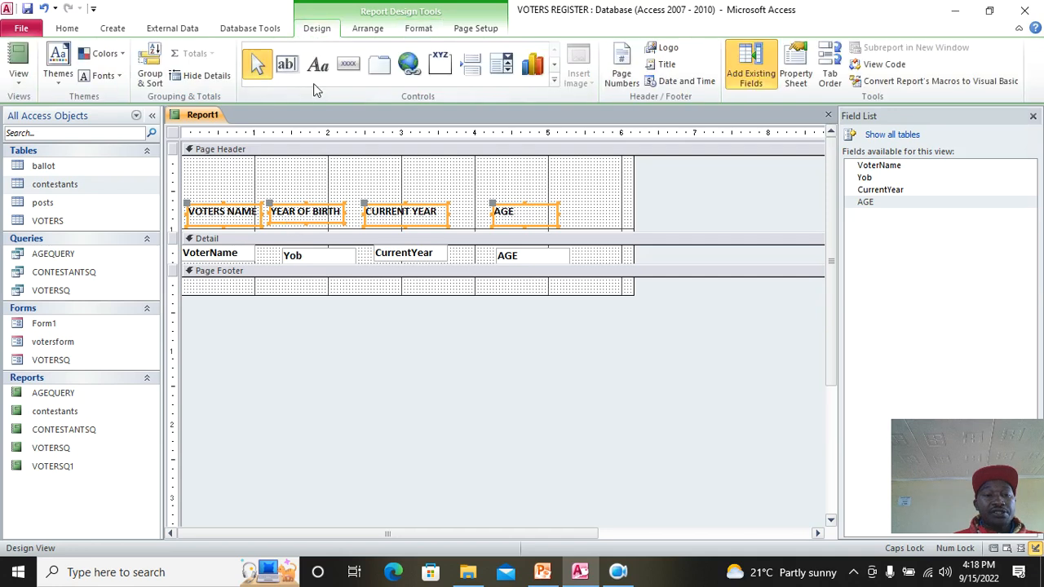
pyautogui.click(317, 65)
pyautogui.moveTo(216, 159); pyautogui.dragTo(571, 194)
pyautogui.write('VOTERS AGE')
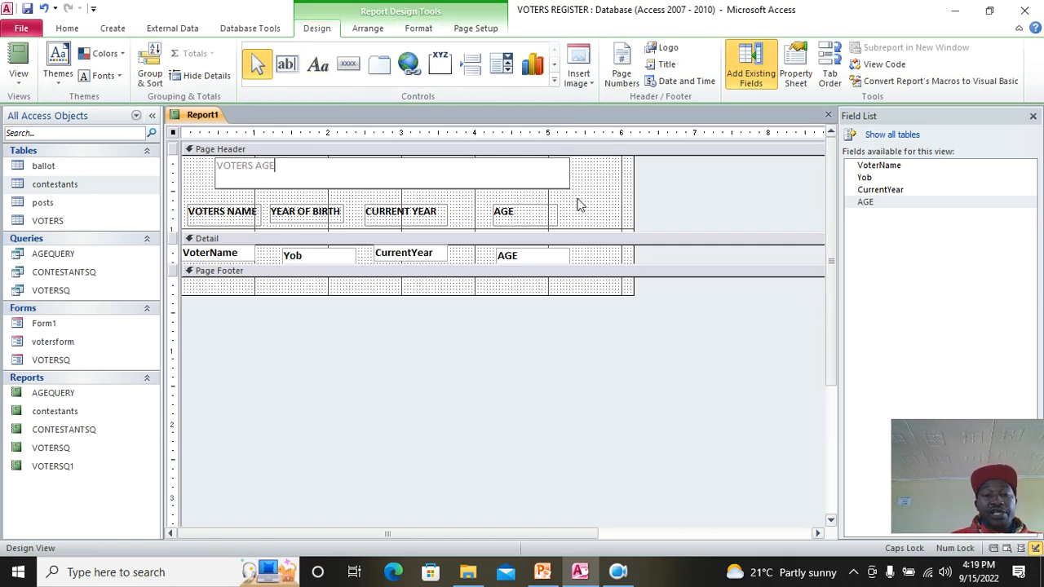
pyautogui.click(579, 201)
# Format the VOTERS AGE title label as centred, 20 pt and bold.
pyautogui.click(560, 174)
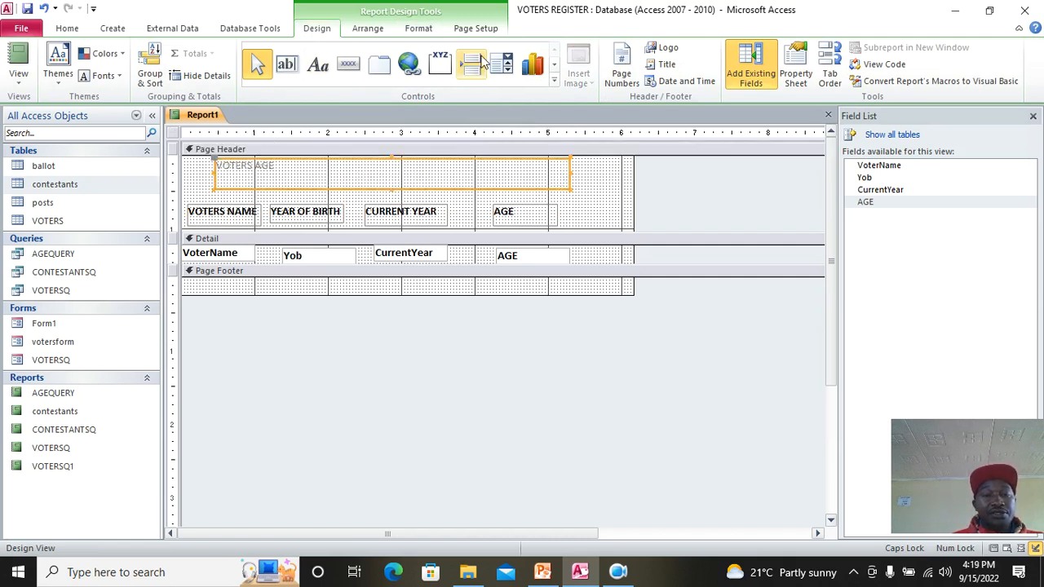
pyautogui.click(420, 29)
pyautogui.click(244, 75)
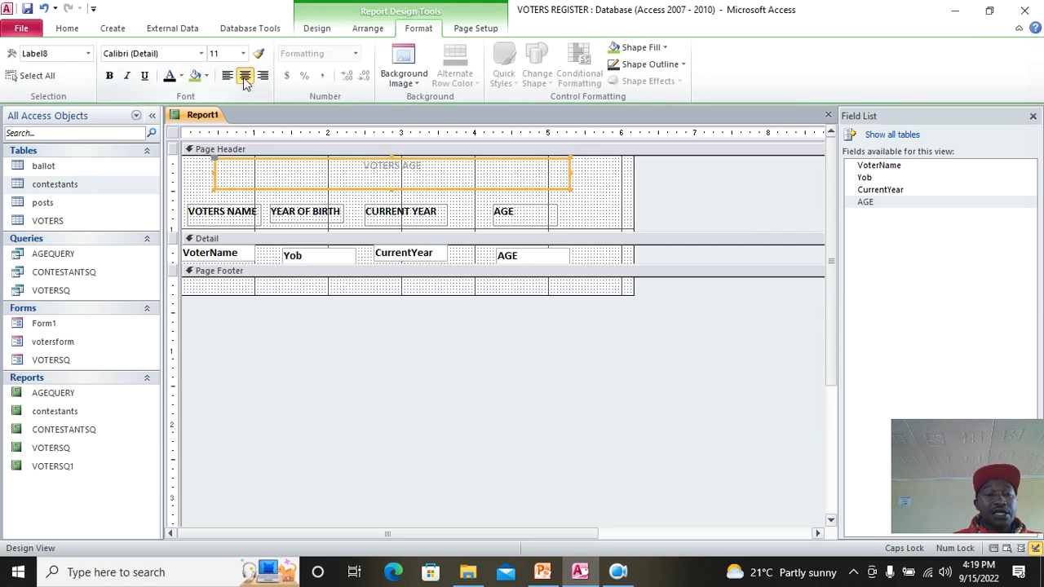
pyautogui.click(242, 54)
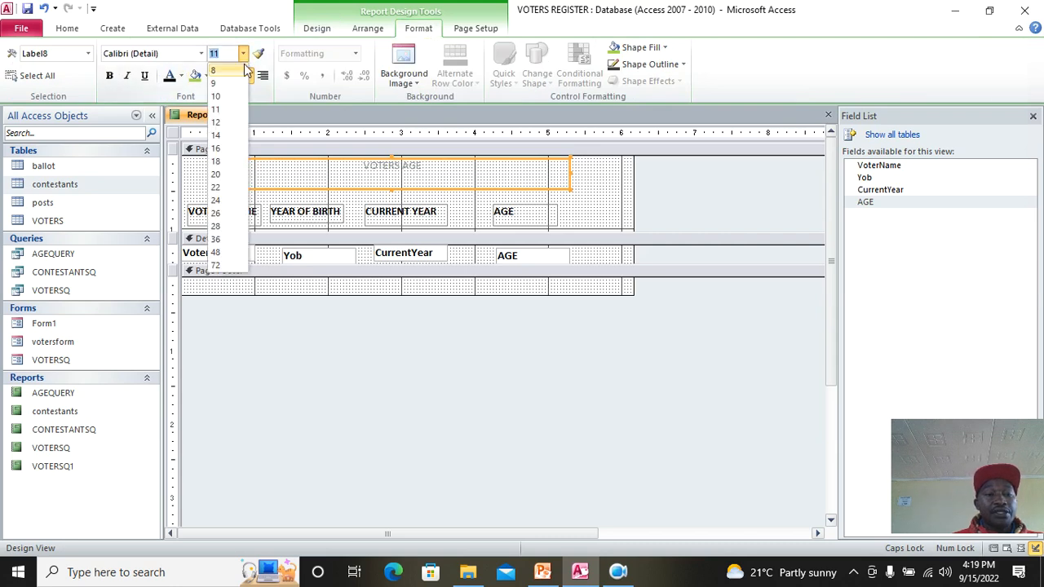
pyautogui.click(221, 173)
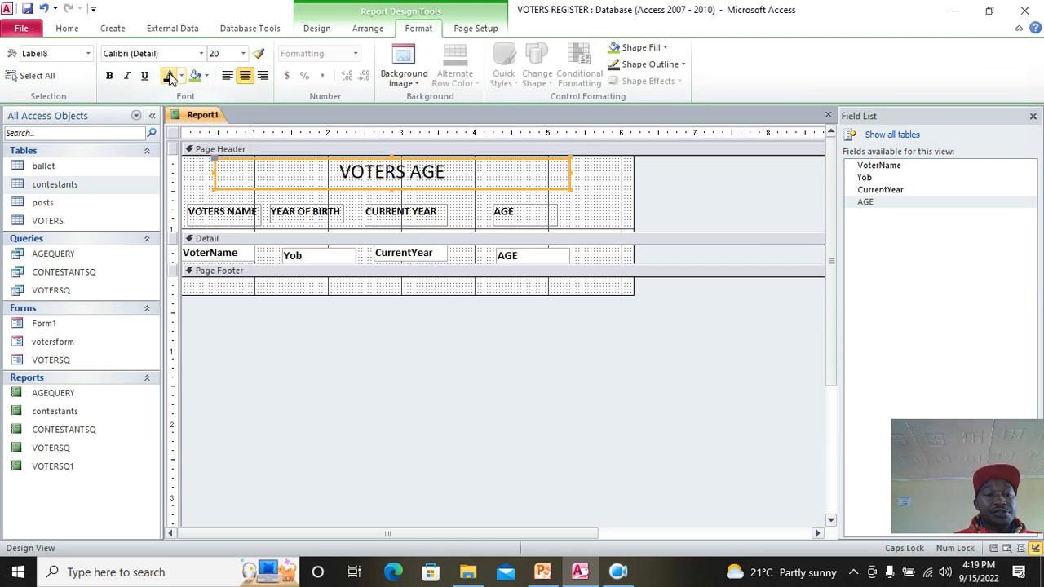
pyautogui.click(110, 76)
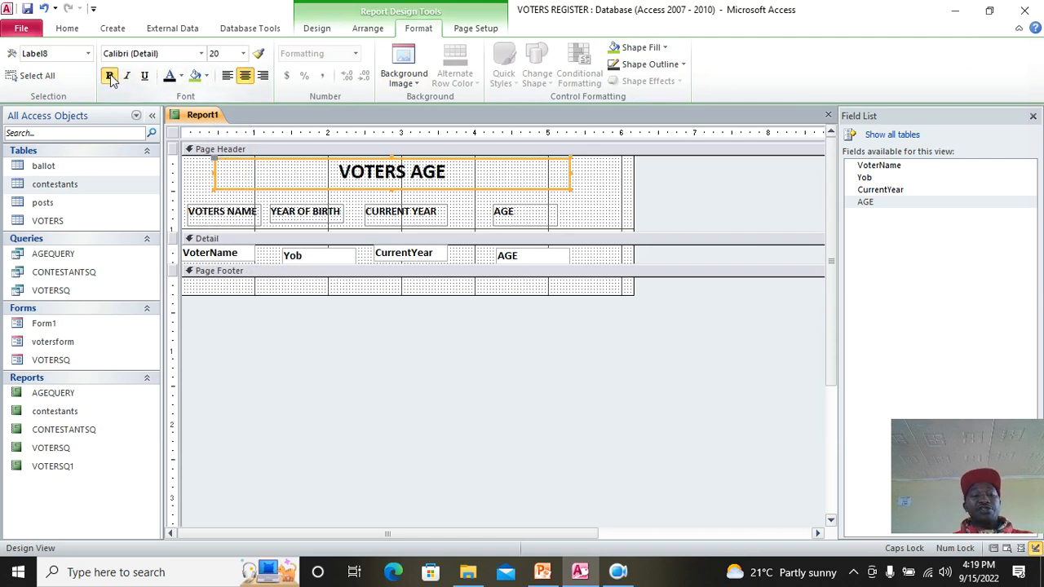
# Save the report under the name Report1 and open it in Report View.
pyautogui.click(27, 9)
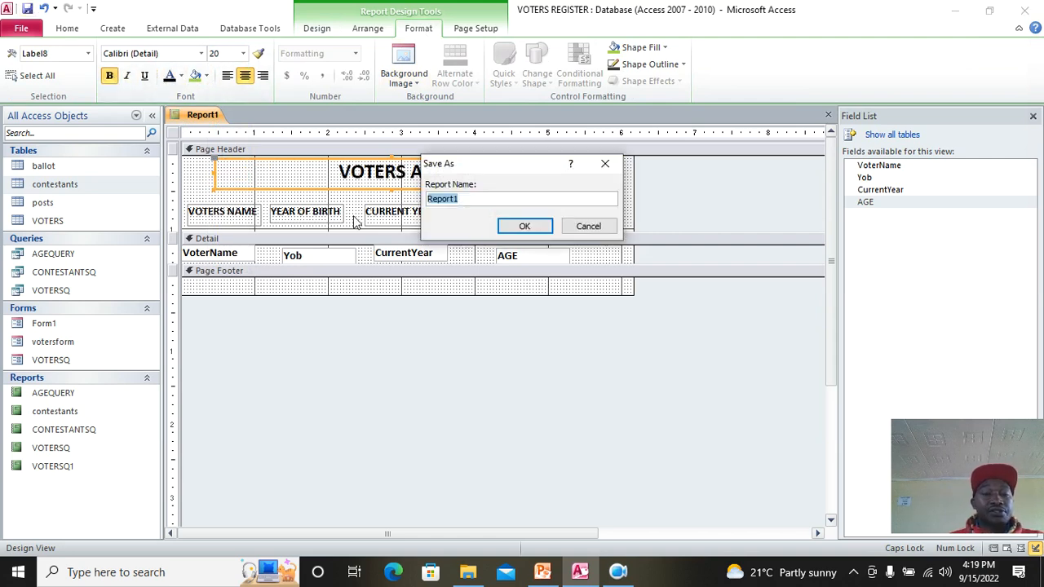
pyautogui.press('Return')
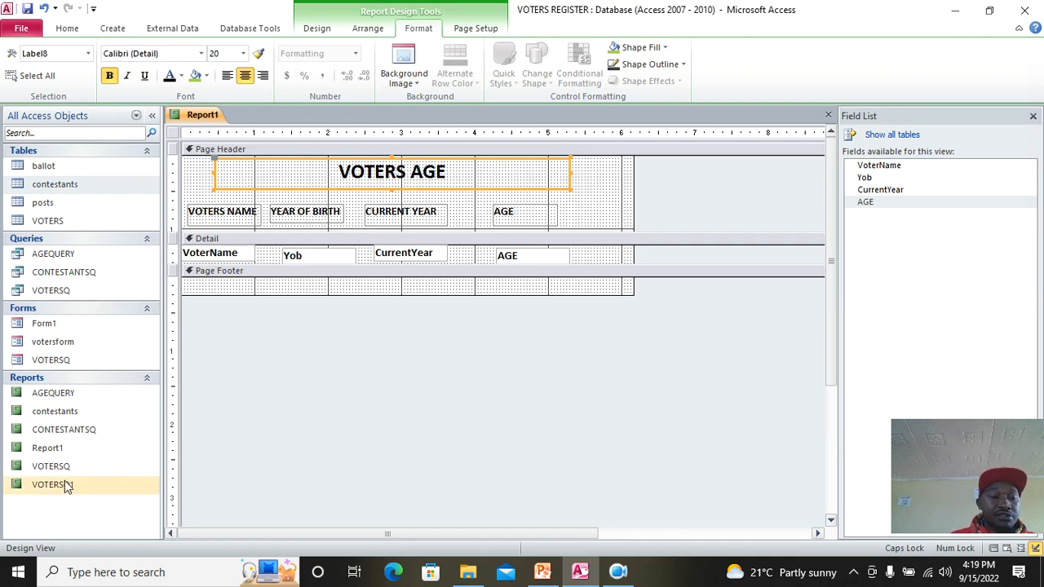
pyautogui.doubleClick(57, 448)
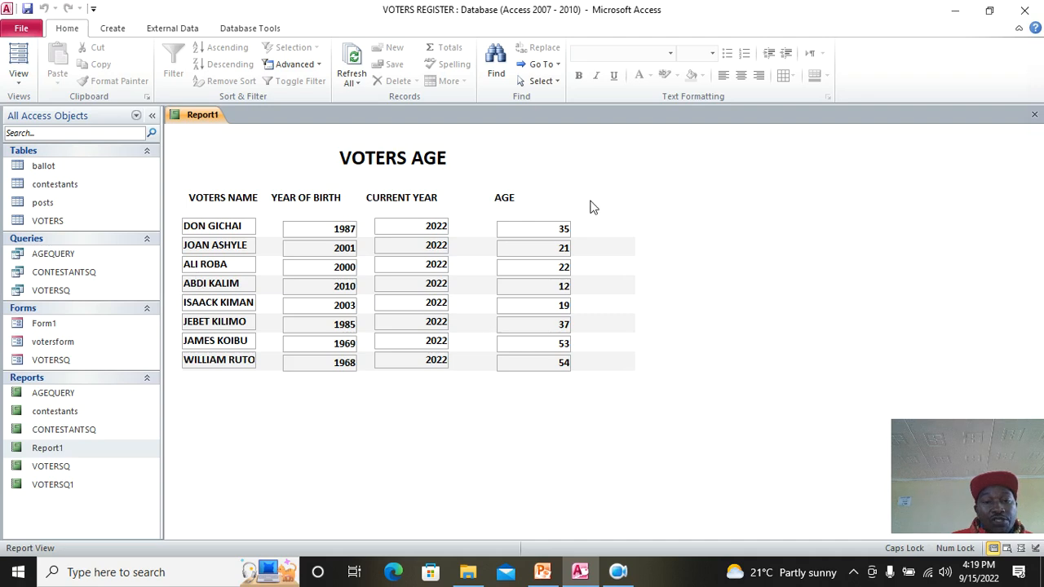
# In Design View, set the Back Style of all column labels and Detail fields to Transparent and display the report again.
pyautogui.rightClick(618, 196)
pyautogui.click(666, 237)
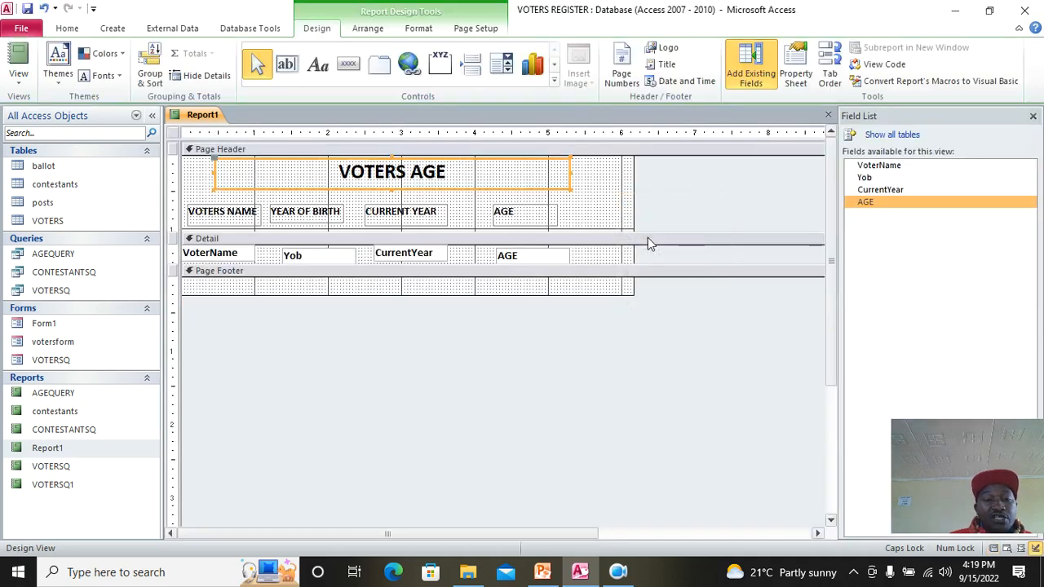
pyautogui.click(585, 219)
pyautogui.moveTo(201, 269); pyautogui.dragTo(196, 269)
pyautogui.click(796, 76)
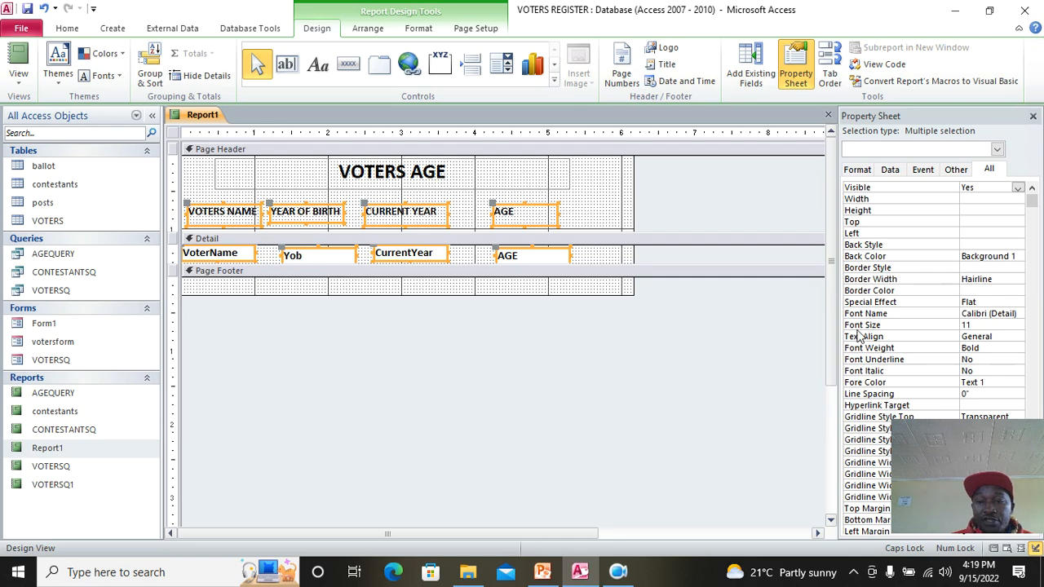
pyautogui.click(967, 244)
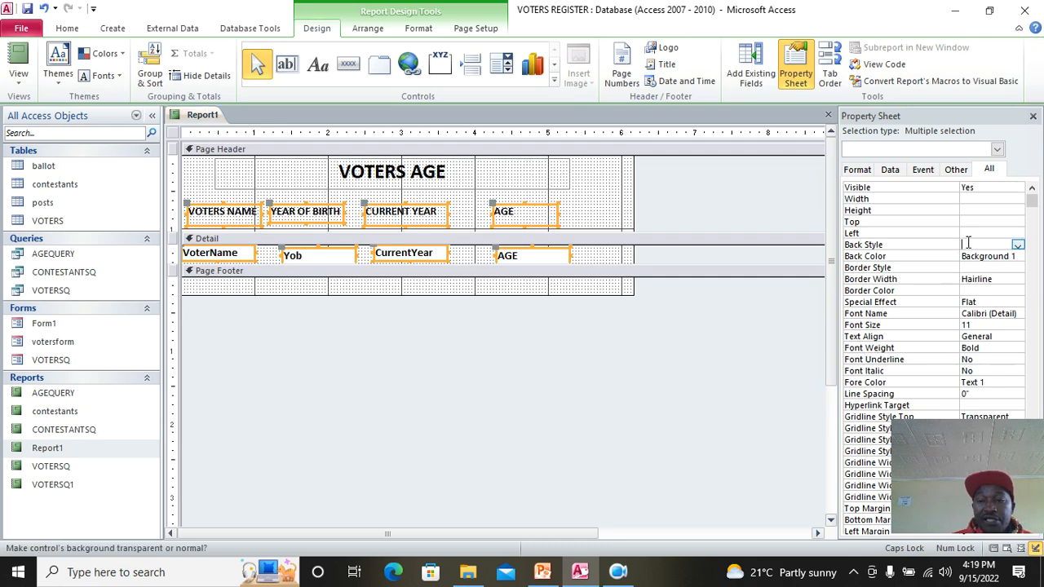
pyautogui.click(1018, 244)
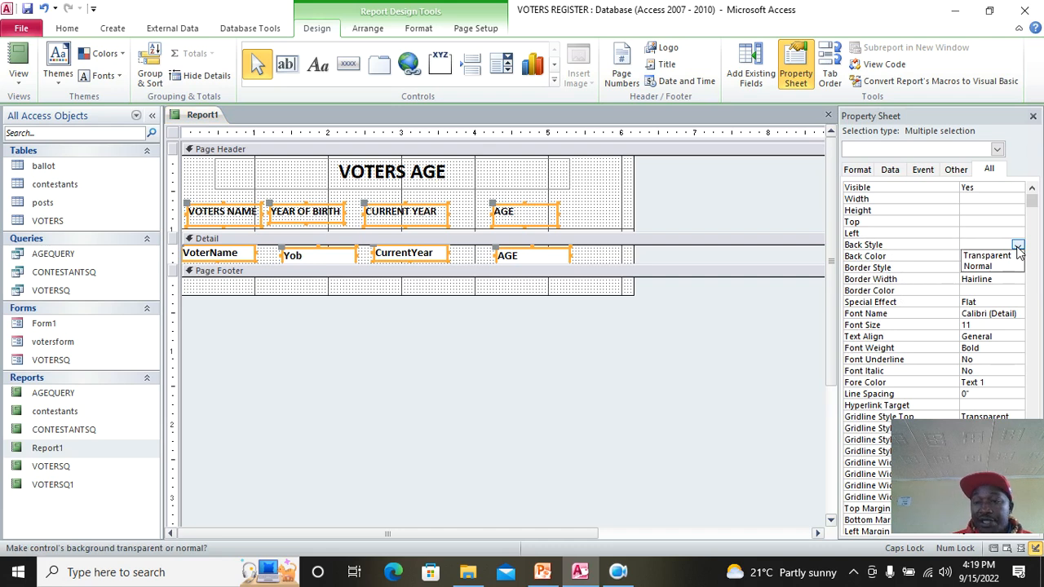
pyautogui.click(994, 256)
pyautogui.click(27, 53)
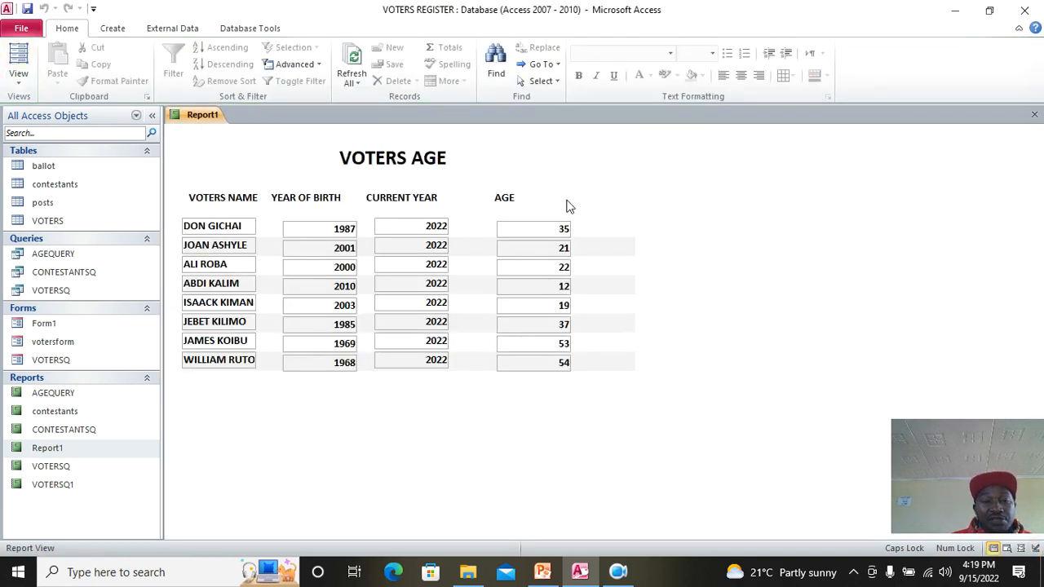
# Set the Border Style of the four Detail fields to Transparent, check the result in Report View and close the report.
pyautogui.rightClick(729, 168)
pyautogui.click(780, 214)
pyautogui.moveTo(601, 254); pyautogui.dragTo(183, 256)
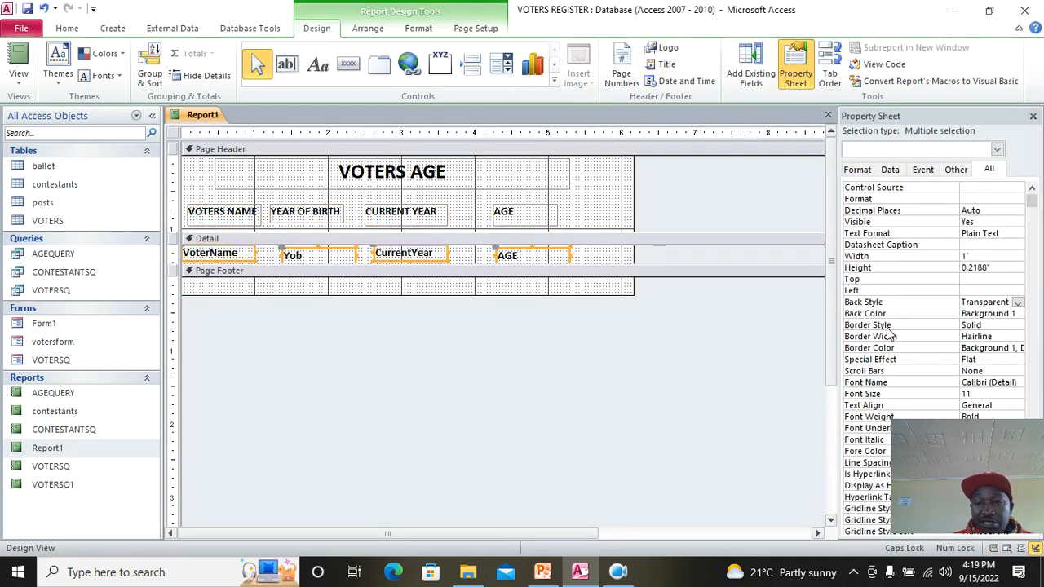
pyautogui.click(1002, 324)
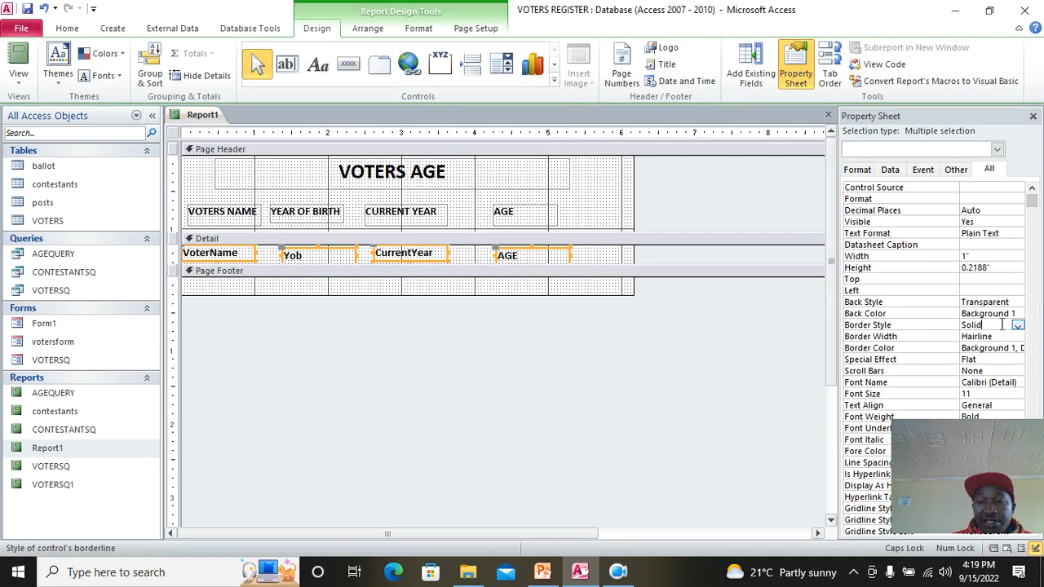
pyautogui.click(1016, 326)
pyautogui.click(997, 335)
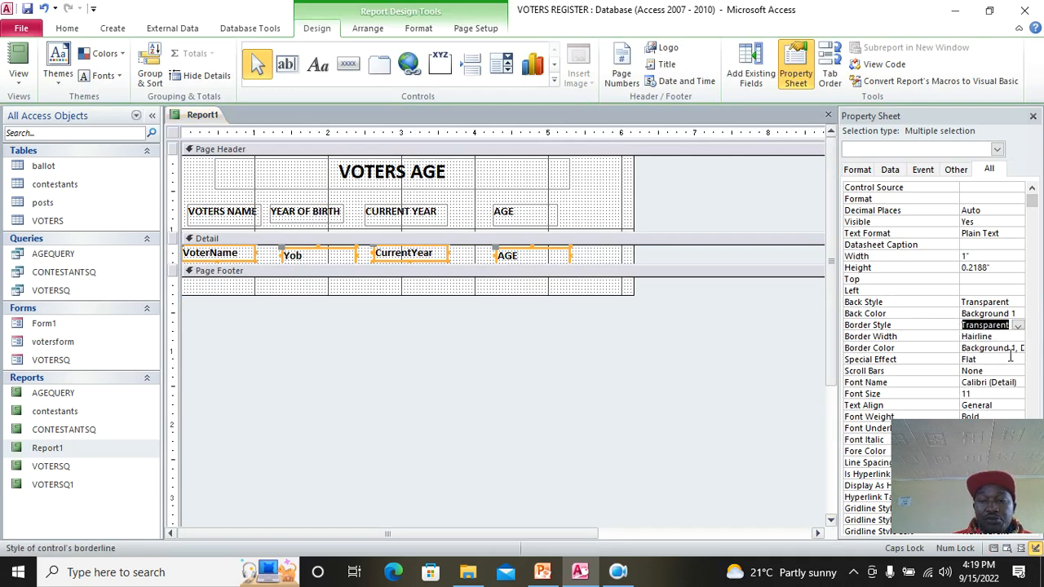
pyautogui.click(18, 59)
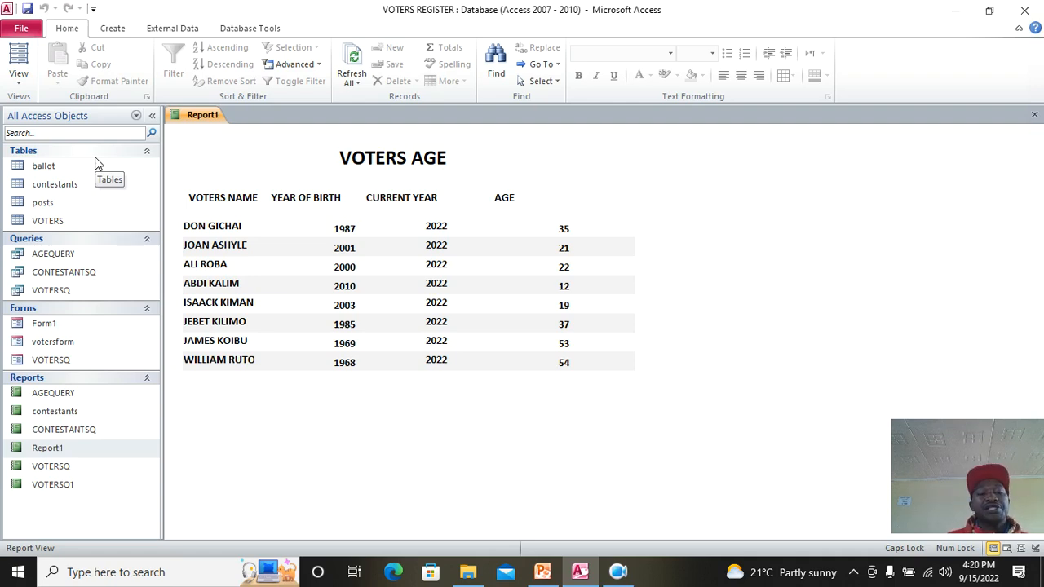
pyautogui.rightClick(196, 122)
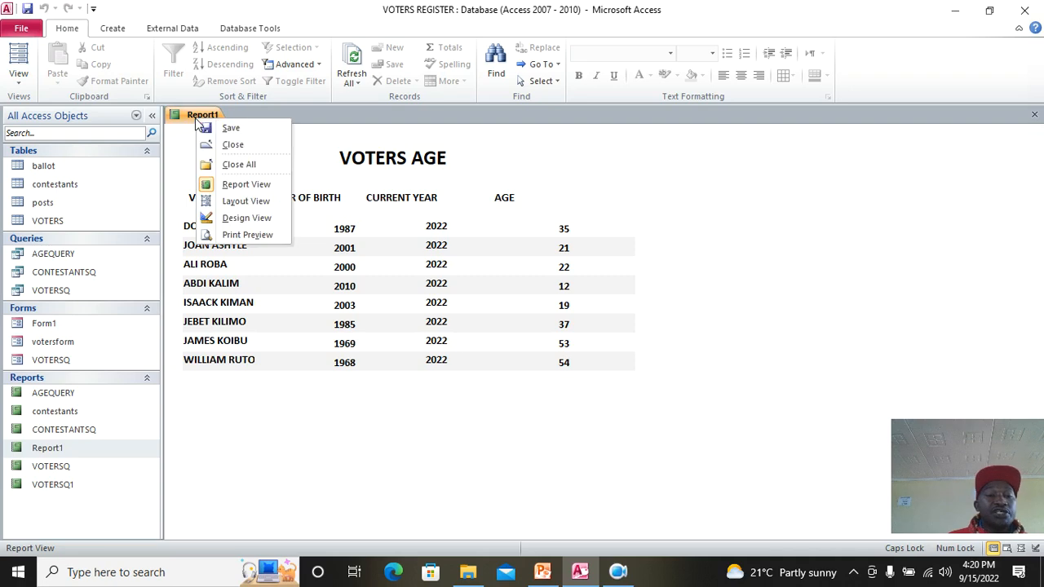
pyautogui.click(235, 164)
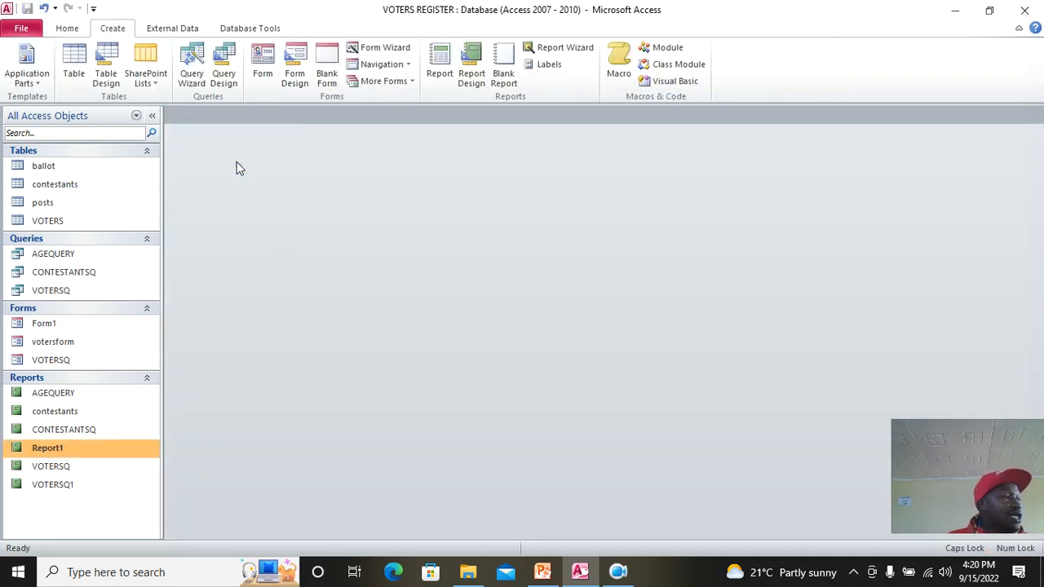
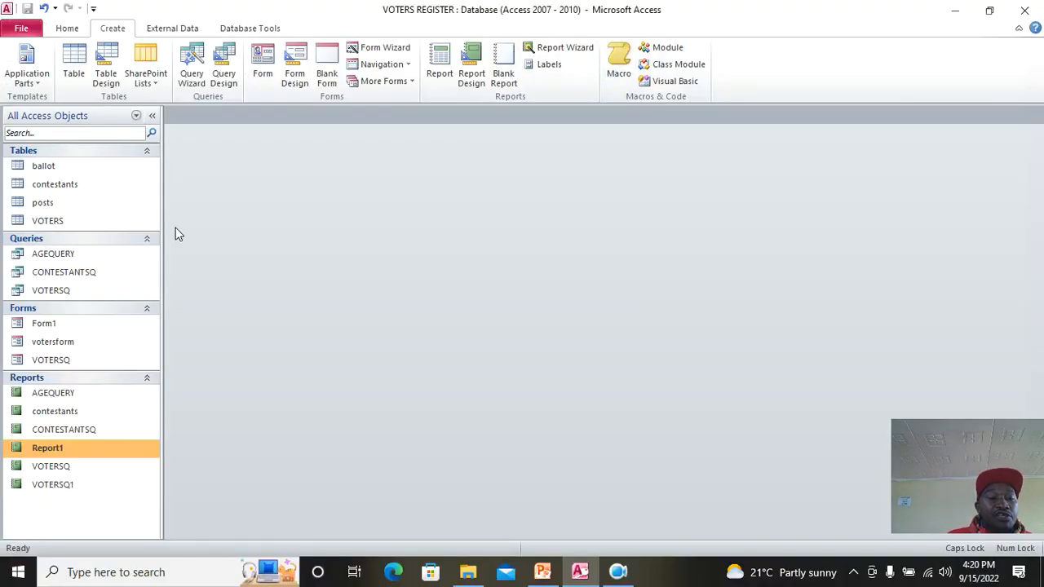
# Open the VOTERSQ form to view its record layout and close it again.
pyautogui.click(75, 360)
pyautogui.doubleClick(75, 359)
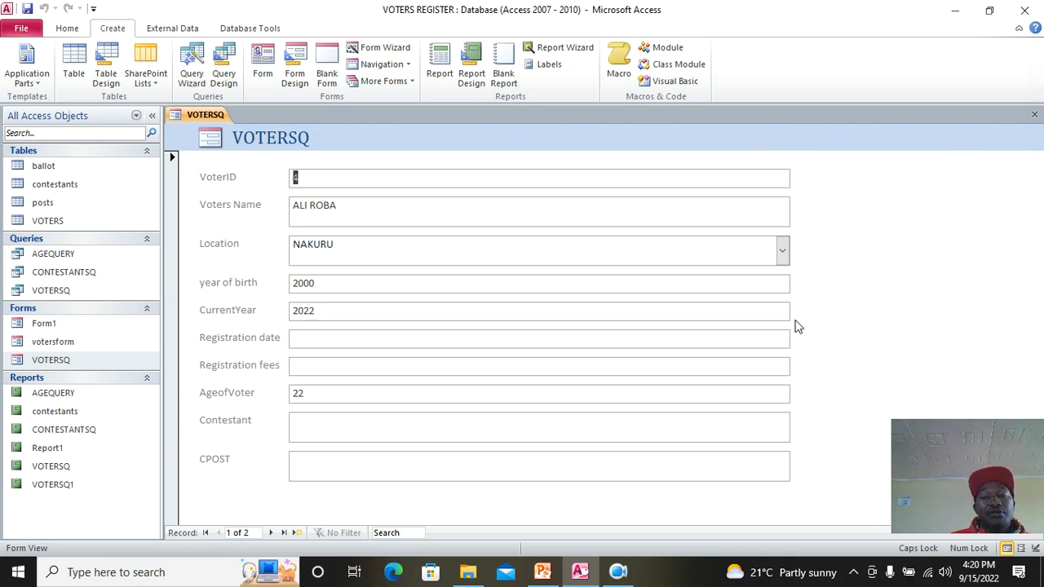
pyautogui.click(1032, 115)
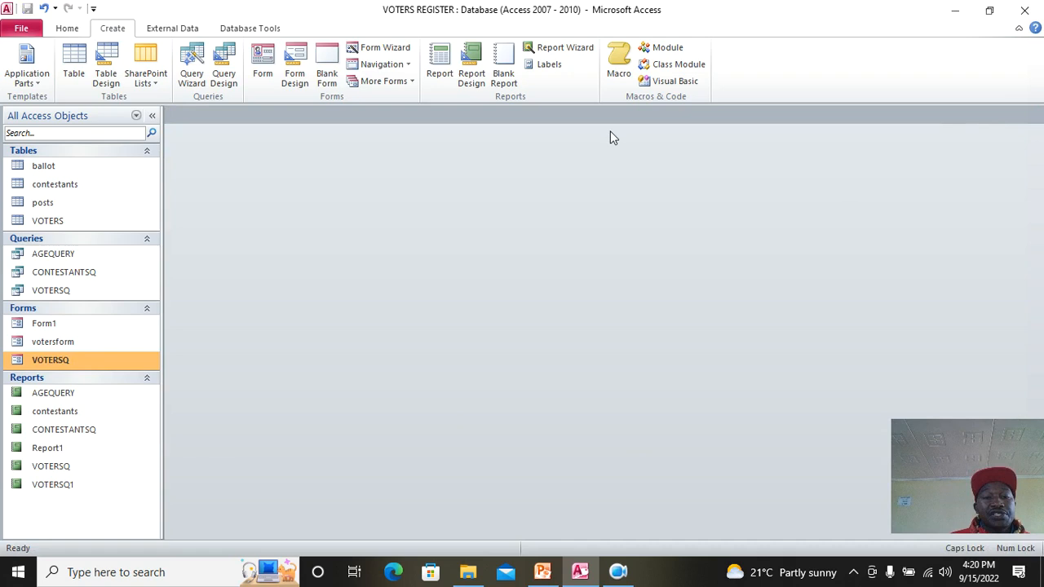
# Create a new macro with an OpenTable action that opens the VOTERS table.
pyautogui.click(620, 72)
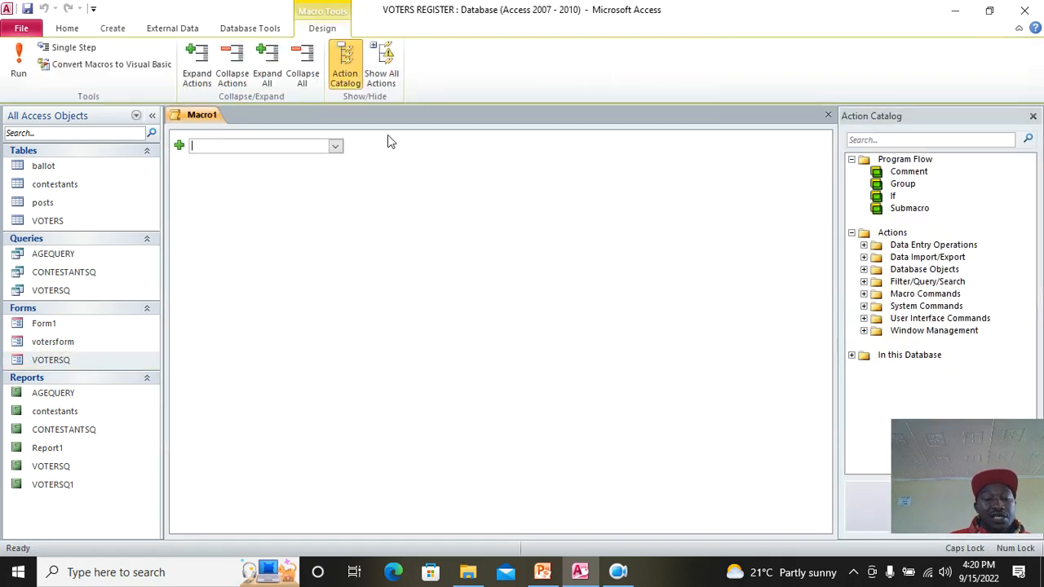
pyautogui.write('OpenT')
pyautogui.press('Return')
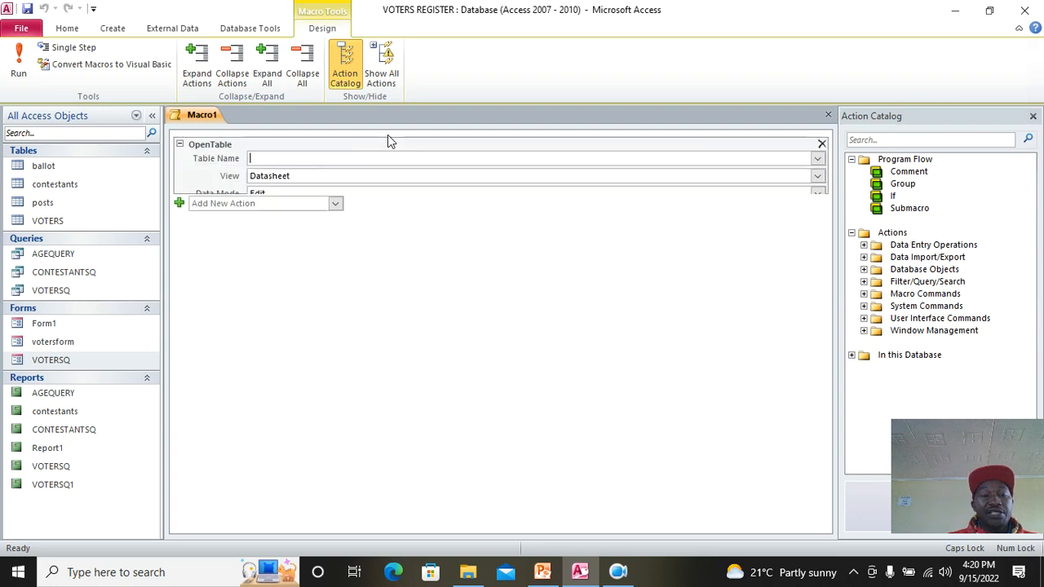
pyautogui.click(818, 159)
pyautogui.click(309, 213)
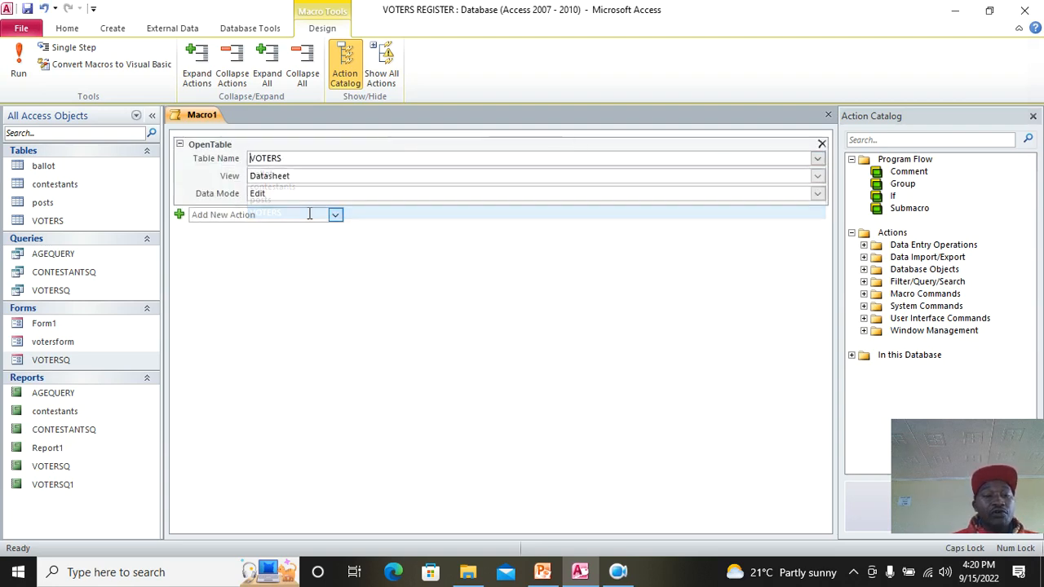
# Save the macro as OPEN VOTERS TABLE and close it.
pyautogui.click(25, 10)
pyautogui.write('OPE')
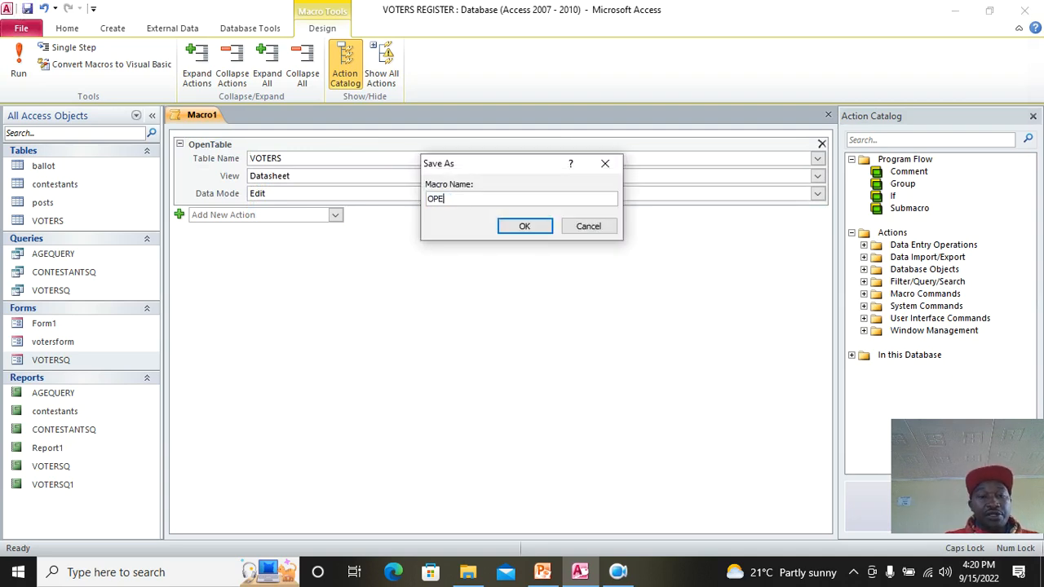
pyautogui.press('BackSpace')
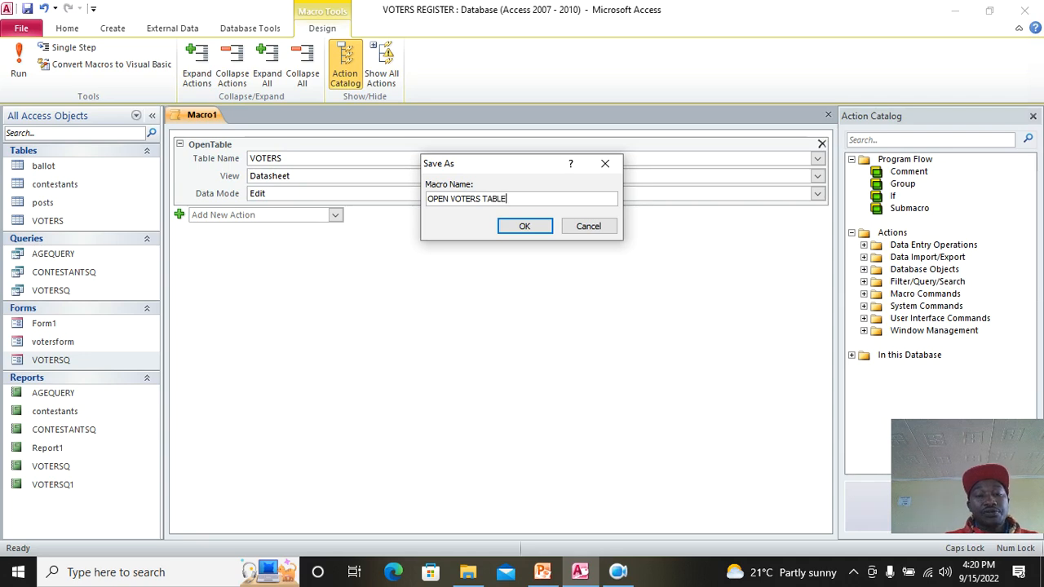
pyautogui.press('Return')
pyautogui.rightClick(215, 119)
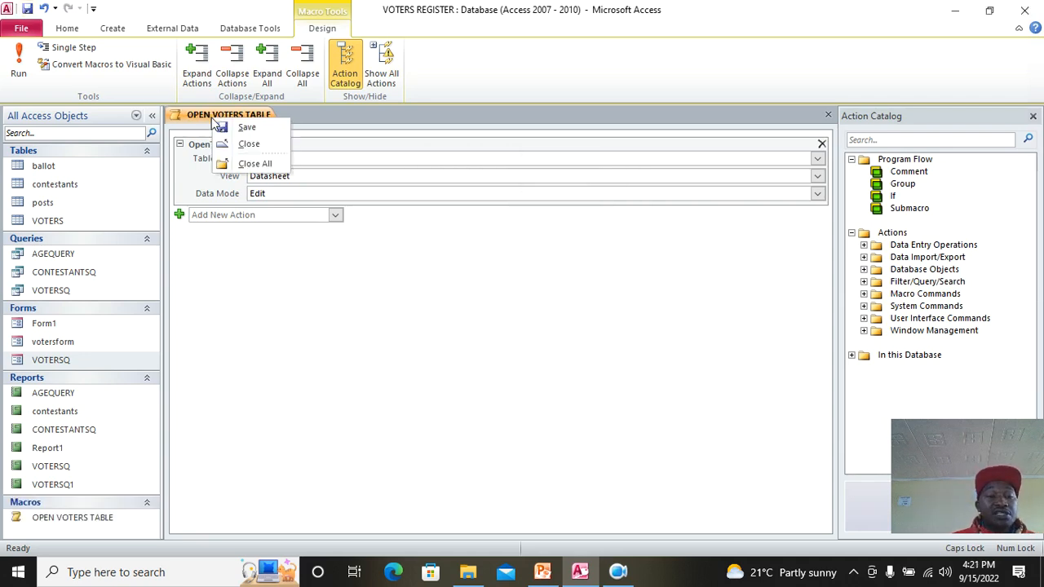
pyautogui.click(248, 144)
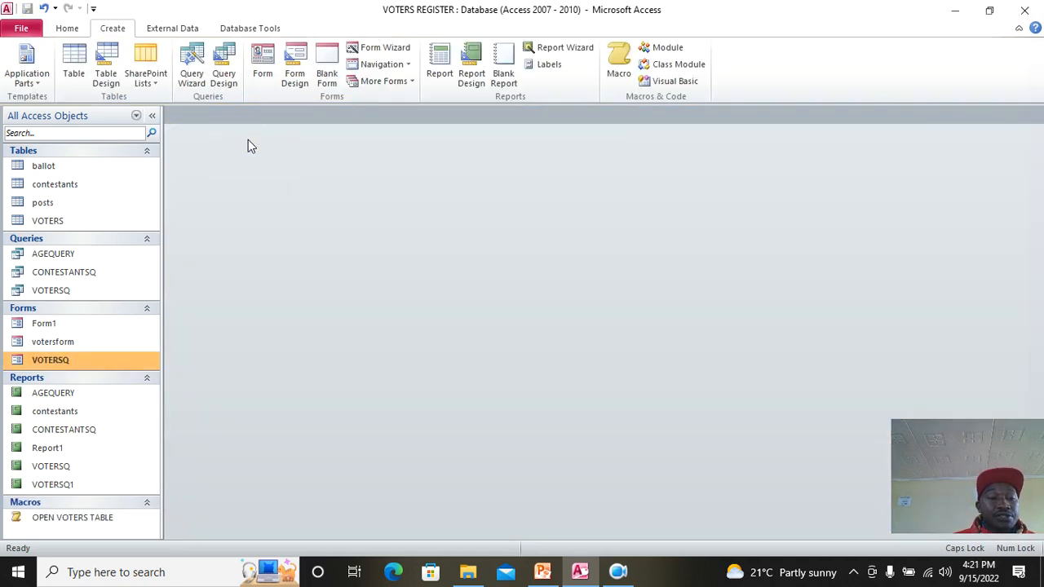
# Open the VOTERSQ form and switch it to Design View.
pyautogui.doubleClick(61, 359)
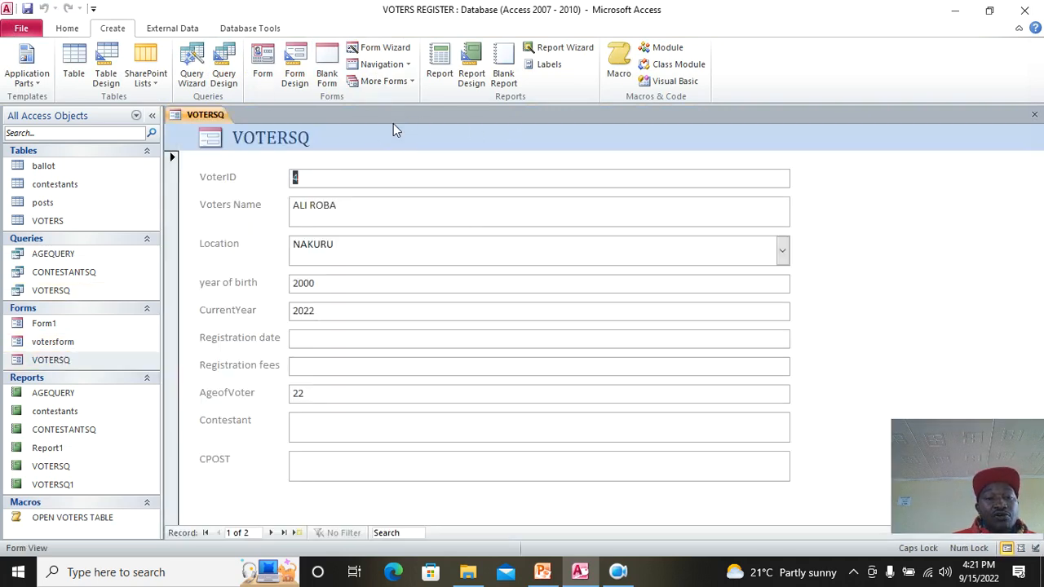
pyautogui.rightClick(176, 128)
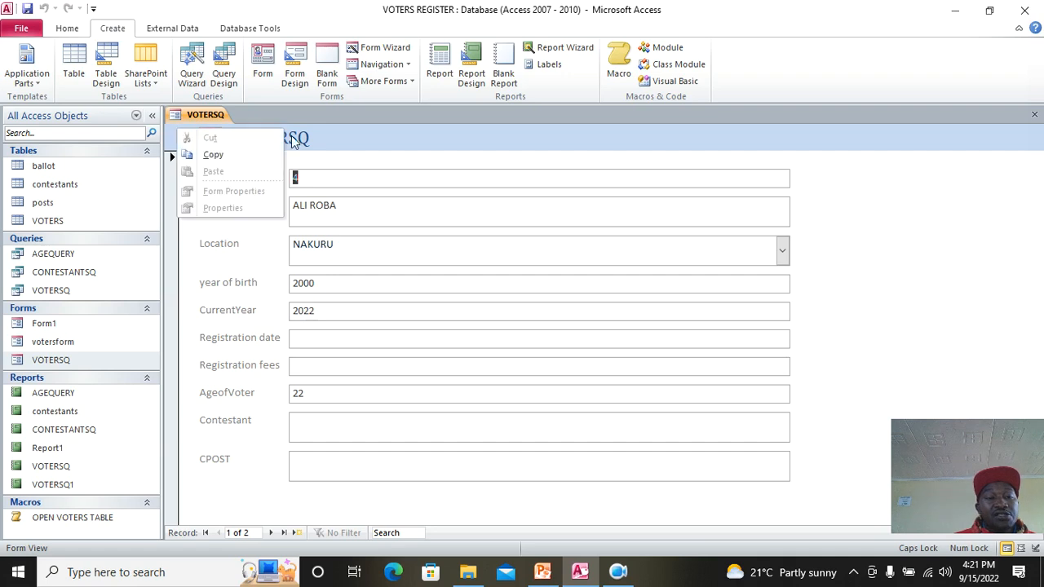
pyautogui.rightClick(343, 145)
pyautogui.click(394, 188)
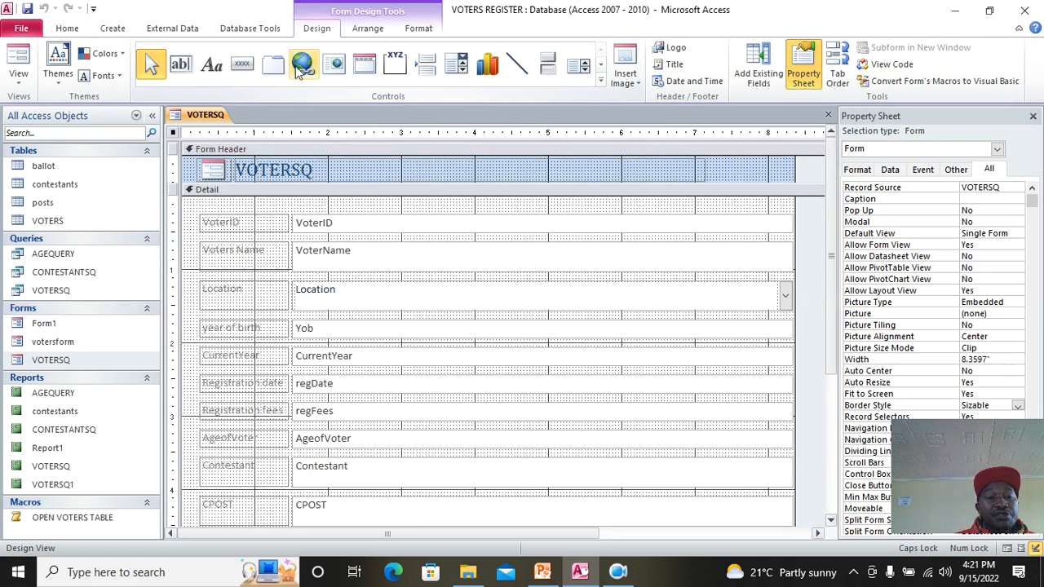
# Draw a toggle button about 2.08 by 0.38 inches in the Form Header and caption it OPEN TABLE VOTERS.
pyautogui.click(551, 68)
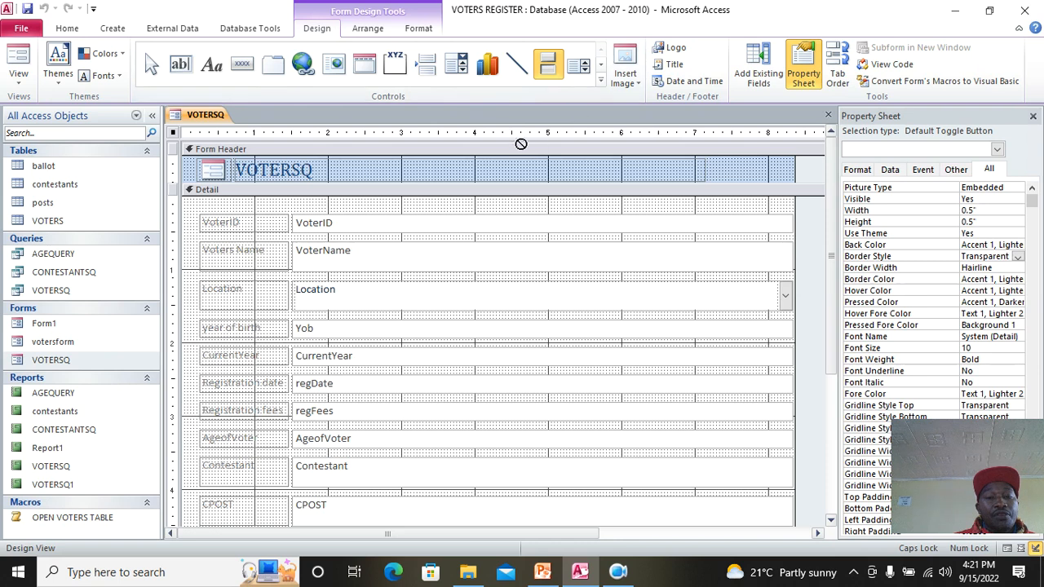
pyautogui.moveTo(504, 163)
pyautogui.mouseDown()
pyautogui.moveTo(615, 196)
pyautogui.moveTo(657, 191)
pyautogui.mouseUp()
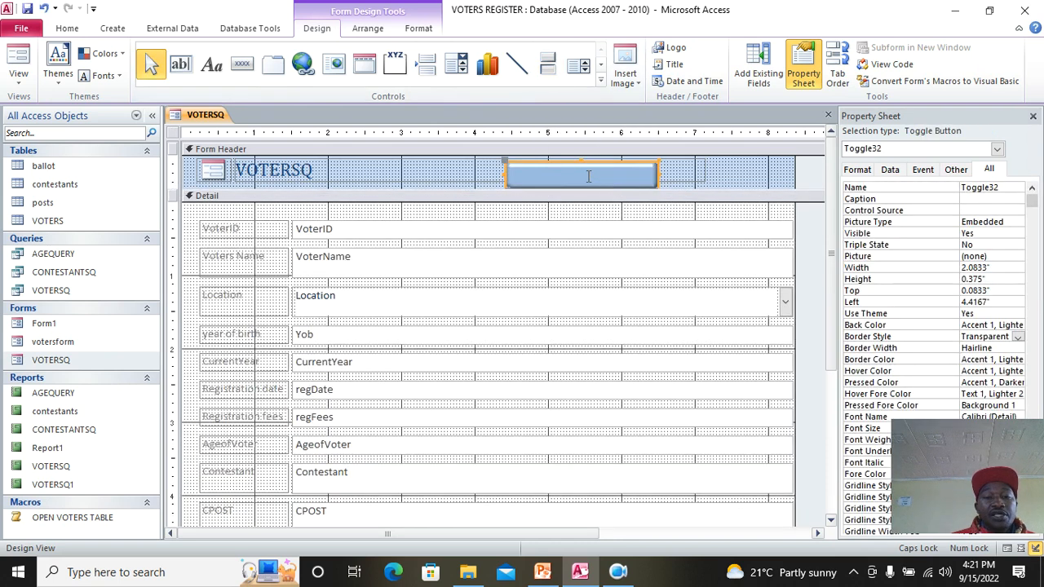
pyautogui.click(556, 176)
pyautogui.write('OPEN')
pyautogui.write(' TABLE')
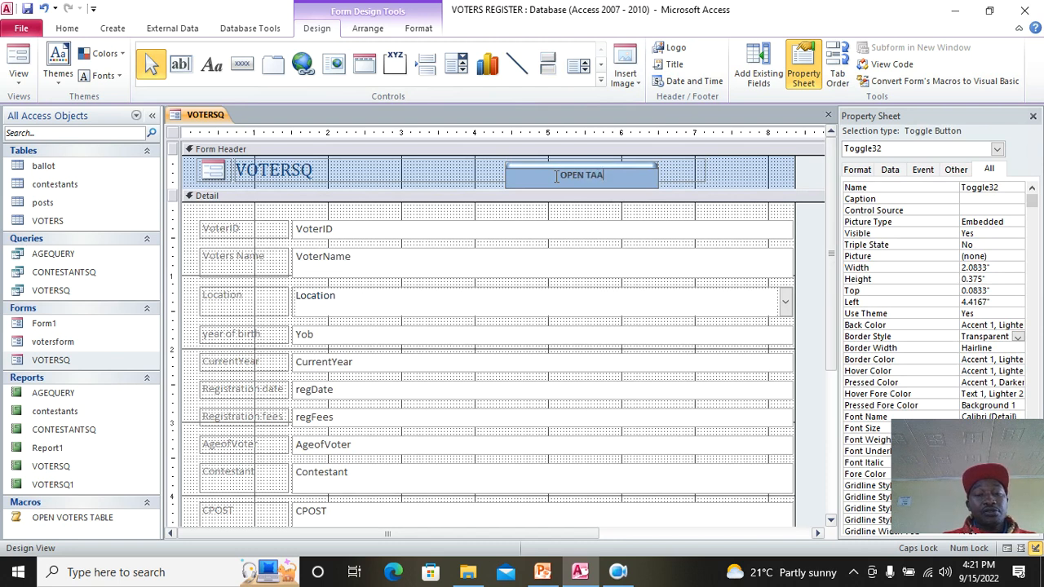
pyautogui.write(' VOTERS')
pyautogui.click(742, 184)
# Assign the OPEN VOTERS TABLE macro to the toggle button's On Click event.
pyautogui.click(627, 171)
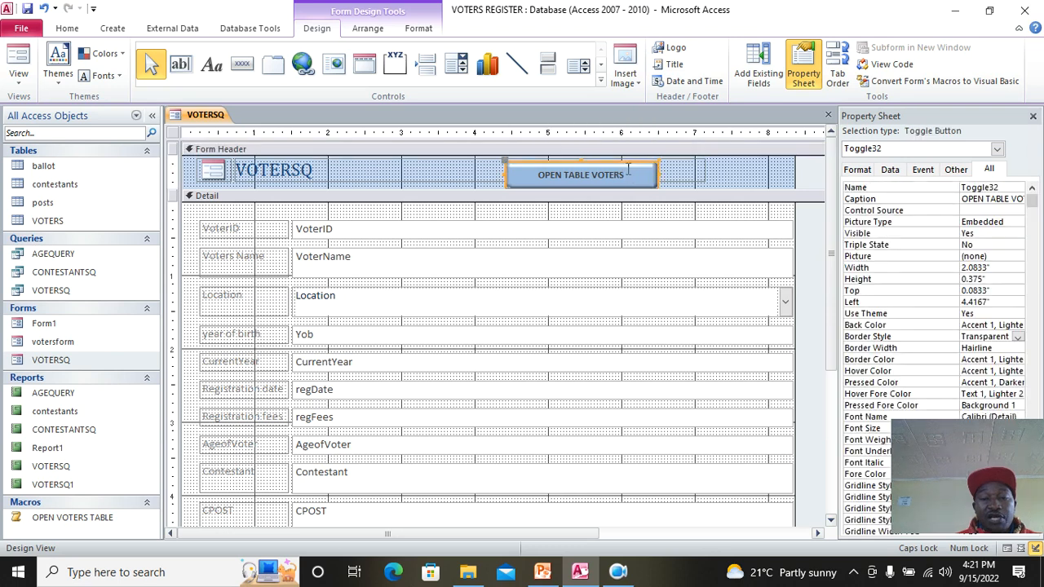
pyautogui.click(927, 174)
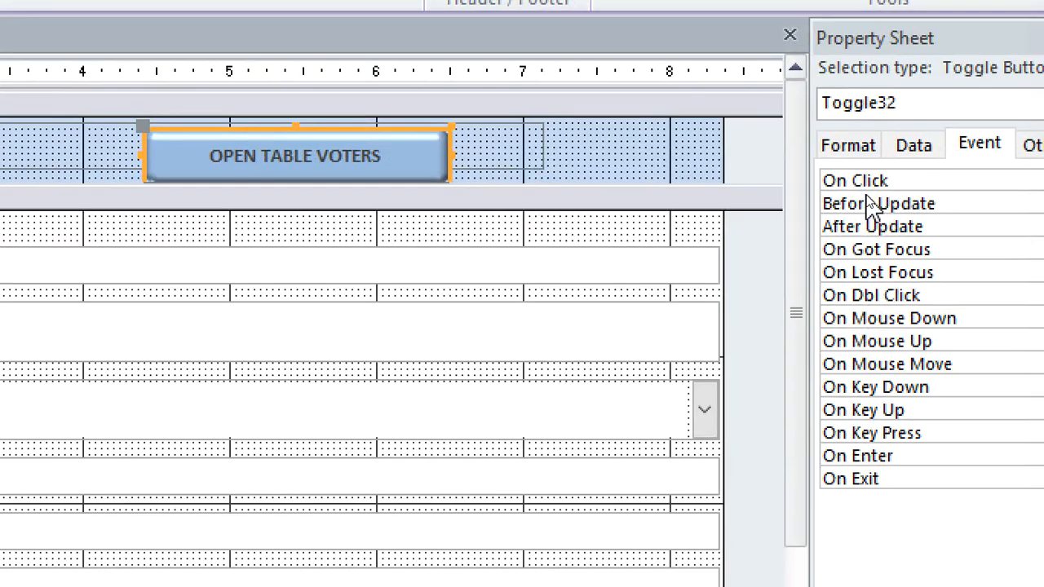
pyautogui.click(1017, 188)
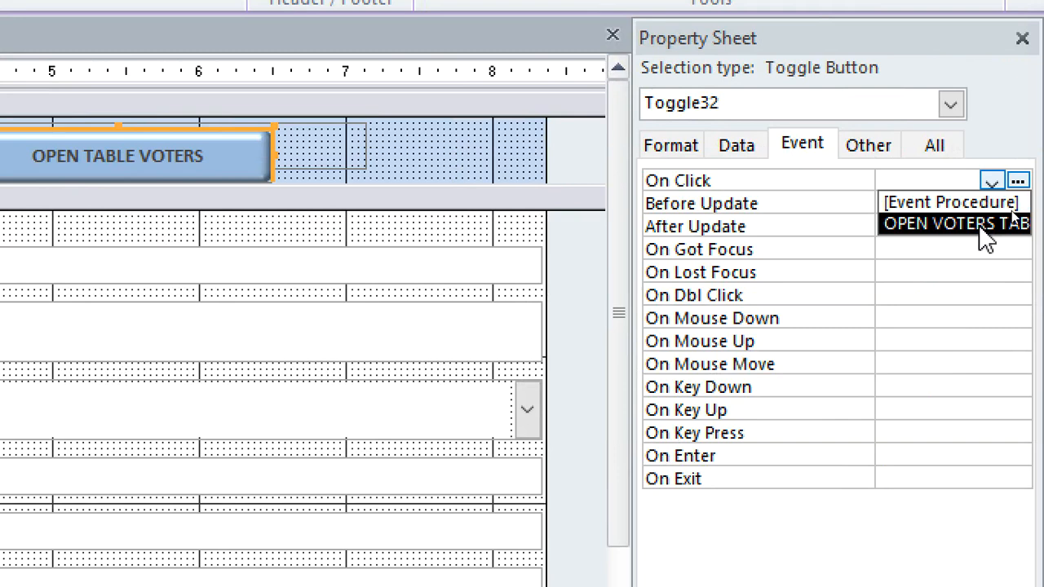
pyautogui.click(976, 224)
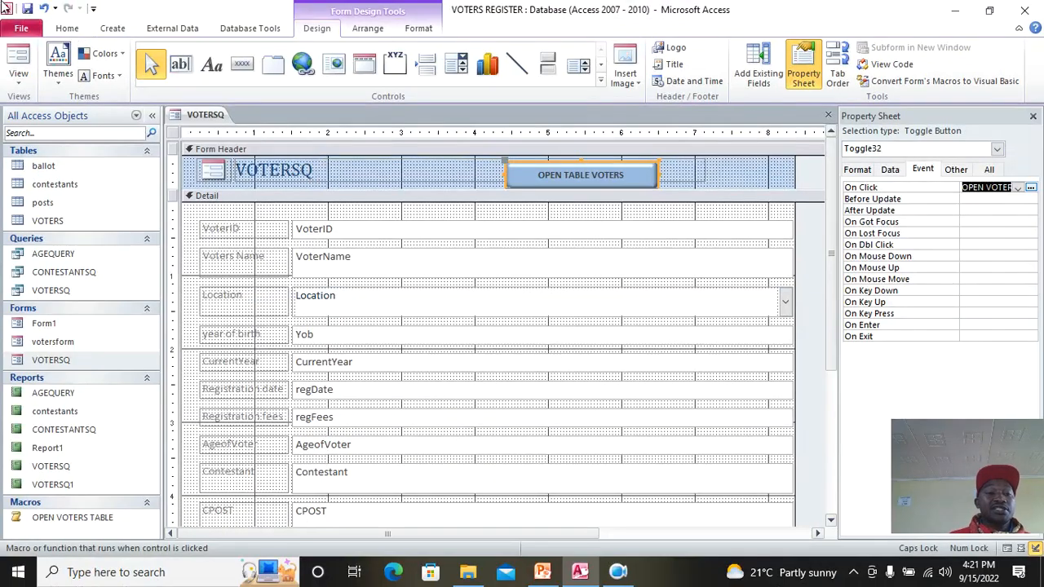
# Test the OPEN TABLE VOTERS button in Form View, then close the VOTERS table and the VOTERSQ form.
pyautogui.click(18, 114)
pyautogui.click(523, 144)
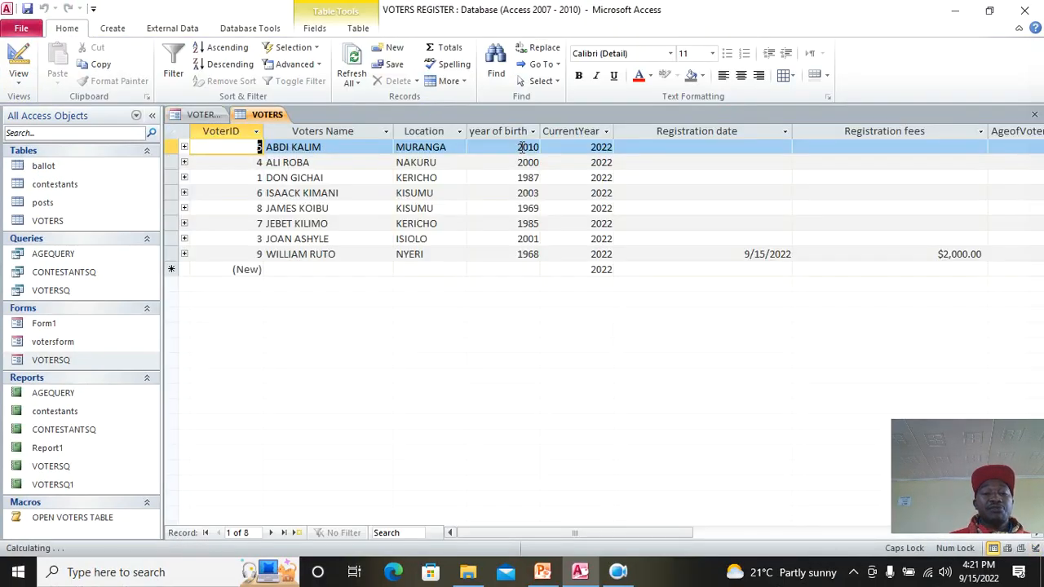
pyautogui.rightClick(269, 121)
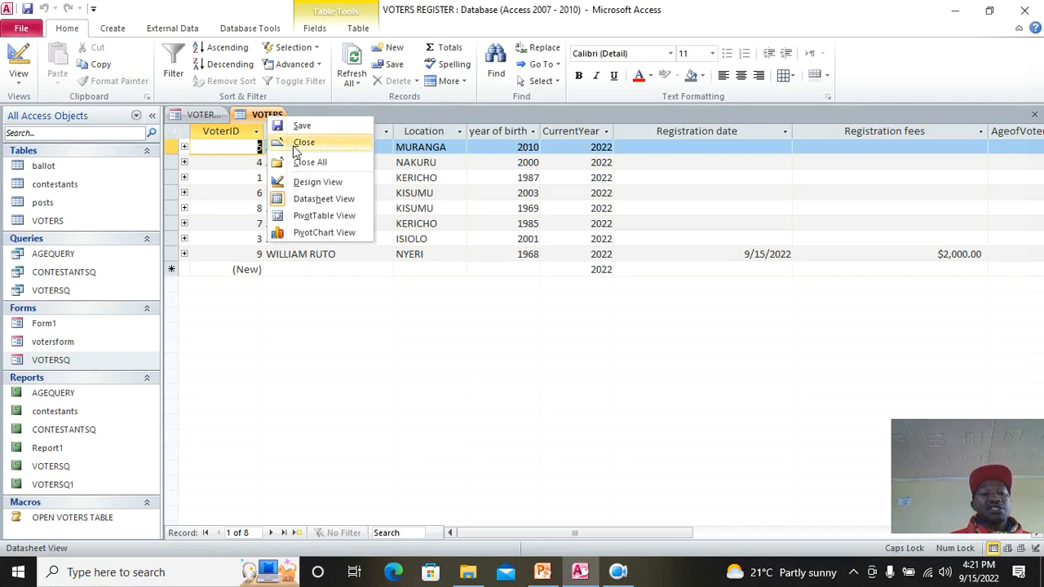
pyautogui.click(295, 144)
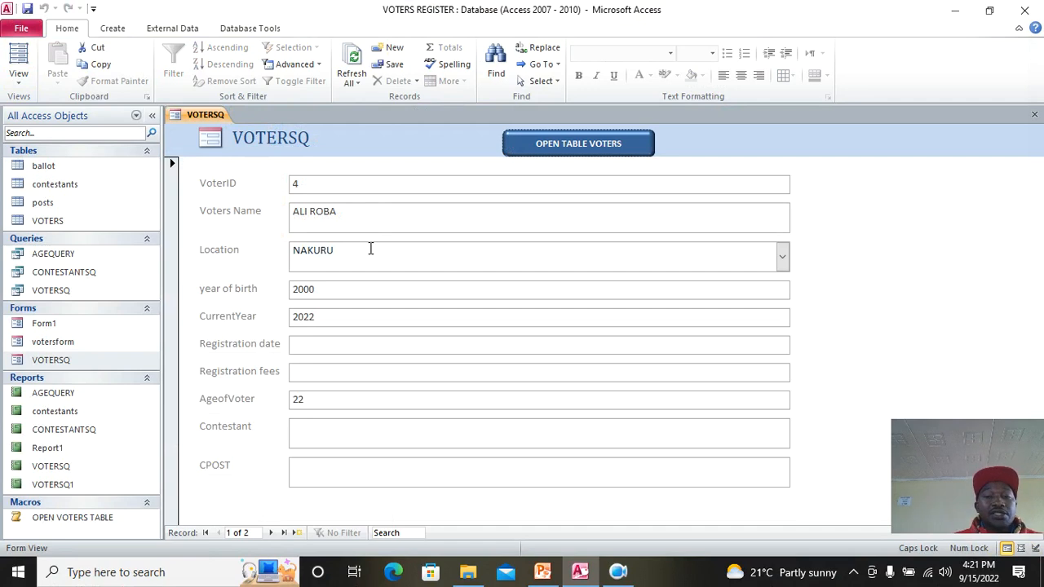
pyautogui.click(1034, 114)
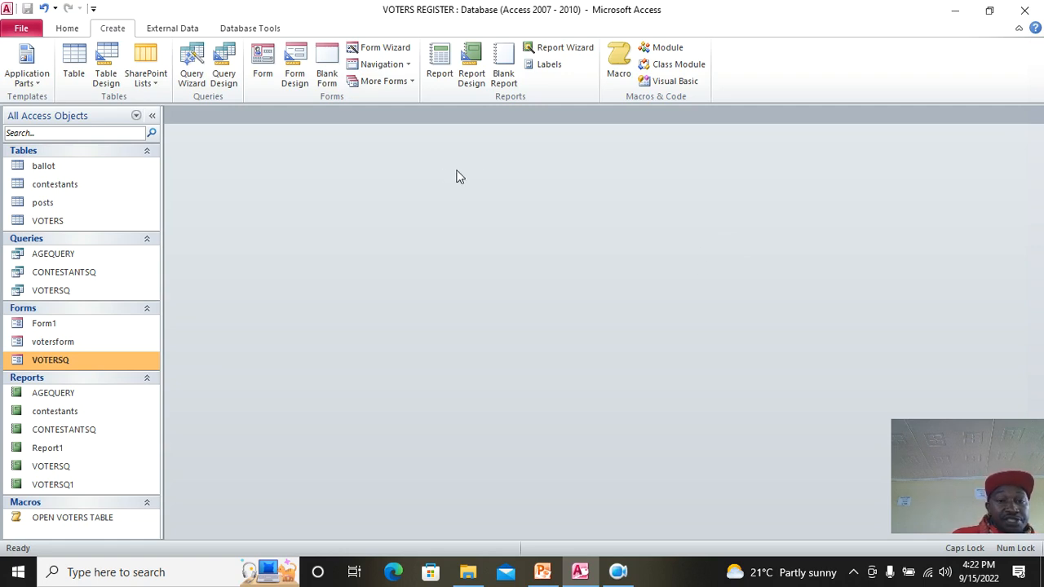
# Create a new macro with a MessageBox action.
pyautogui.click(618, 69)
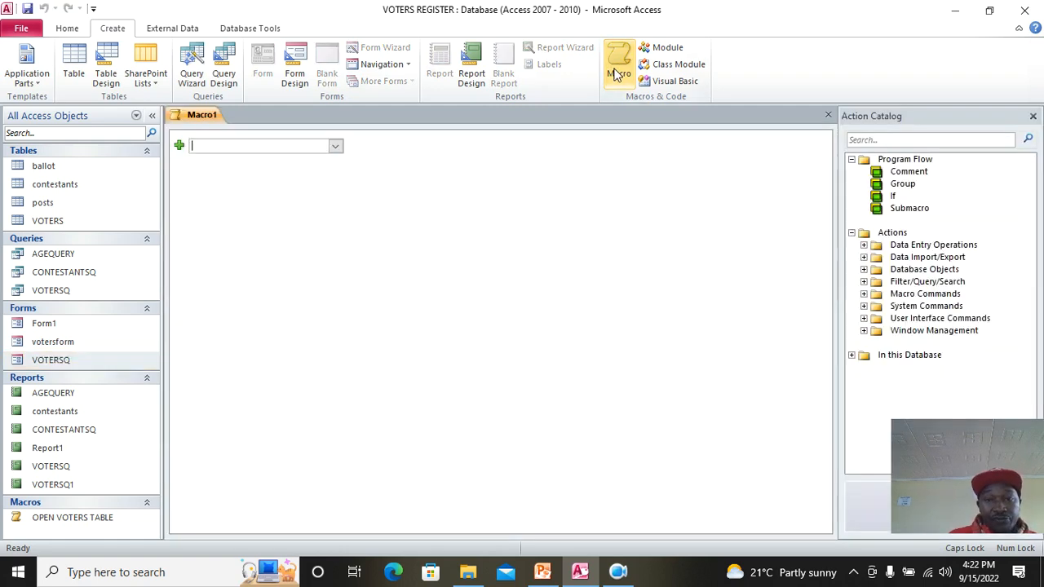
pyautogui.write('Ope')
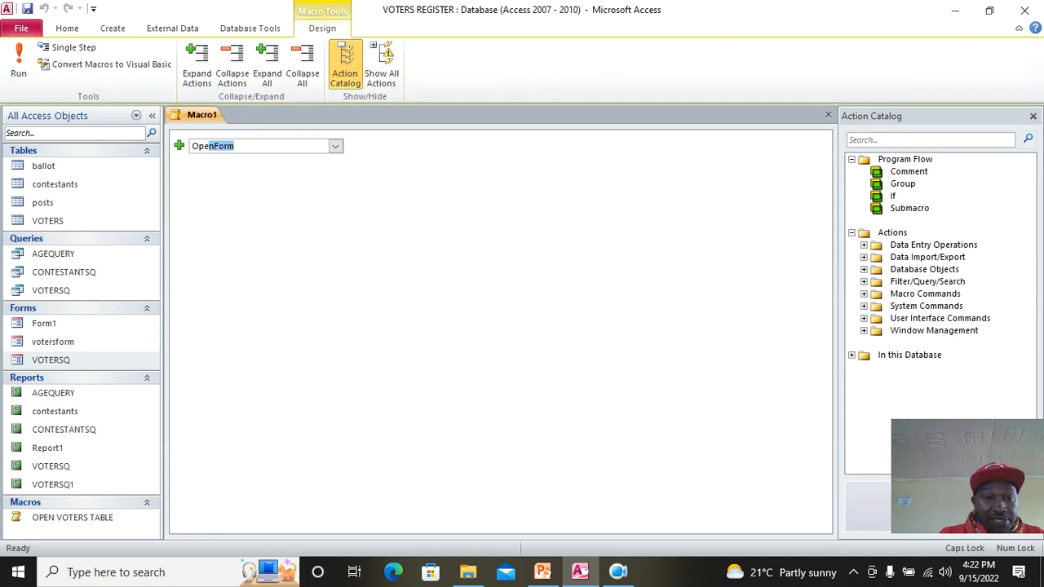
pyautogui.press('BackSpace')
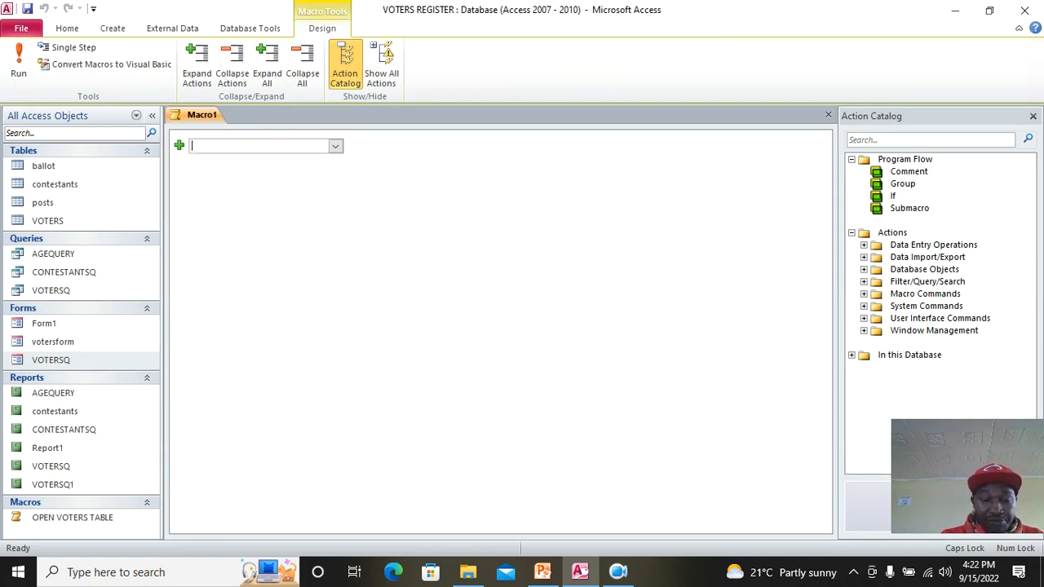
pyautogui.write('MSGB')
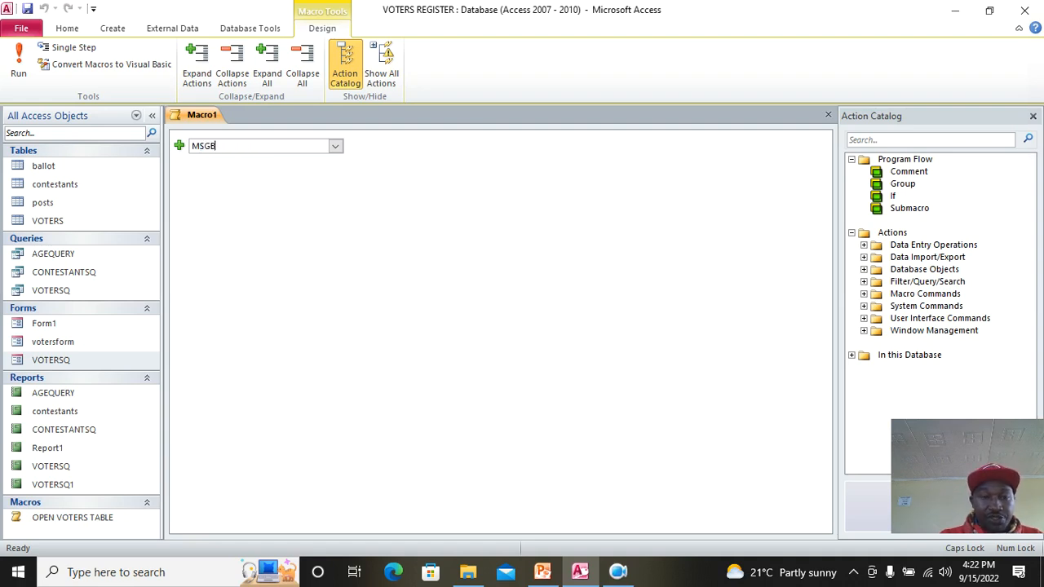
pyautogui.write('OX')
pyautogui.press('Return')
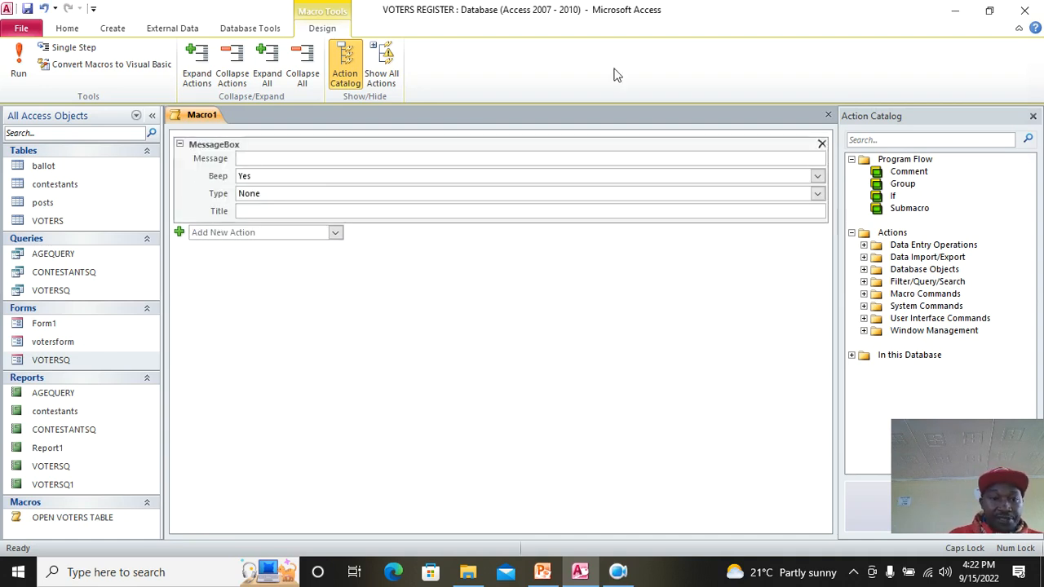
# Set the MessageBox message to WELCOME TO VOTERS PROGRAM and its title to WELCOME.
pyautogui.write('WE')
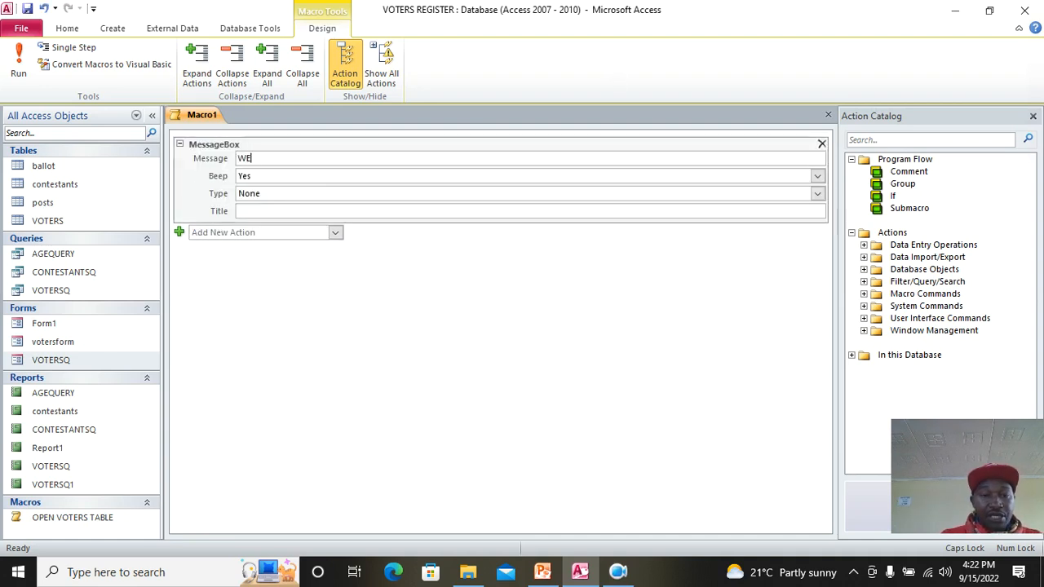
pyautogui.write('LCOME TO VO')
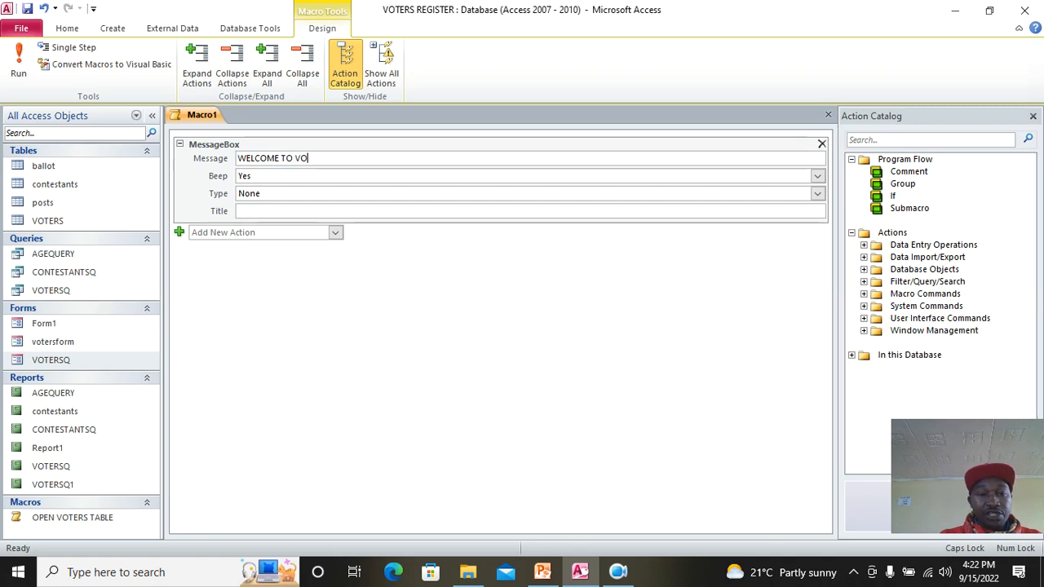
pyautogui.write('TERS PROGRAM')
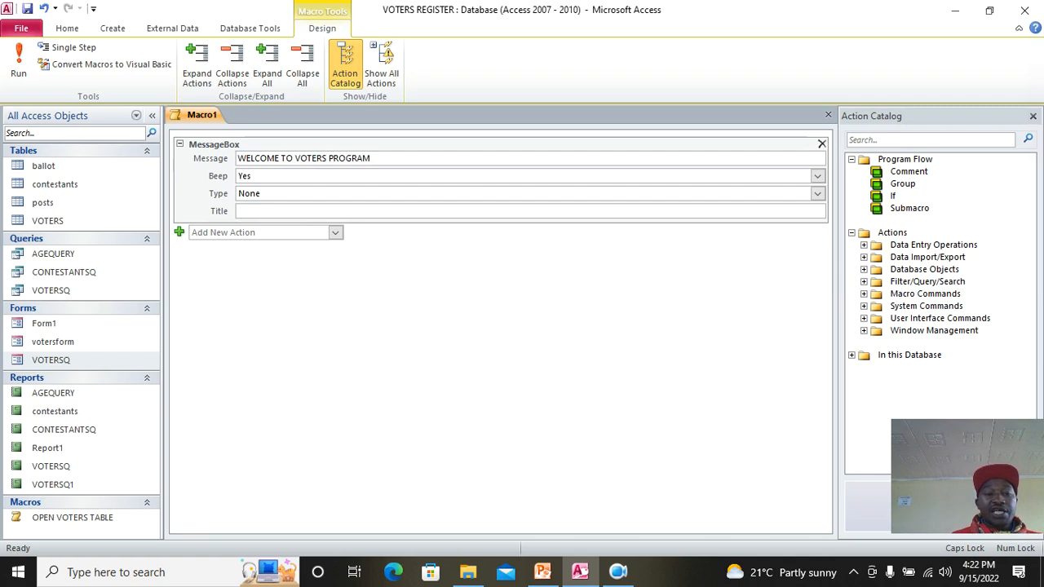
pyautogui.click(367, 211)
pyautogui.write('WELCO')
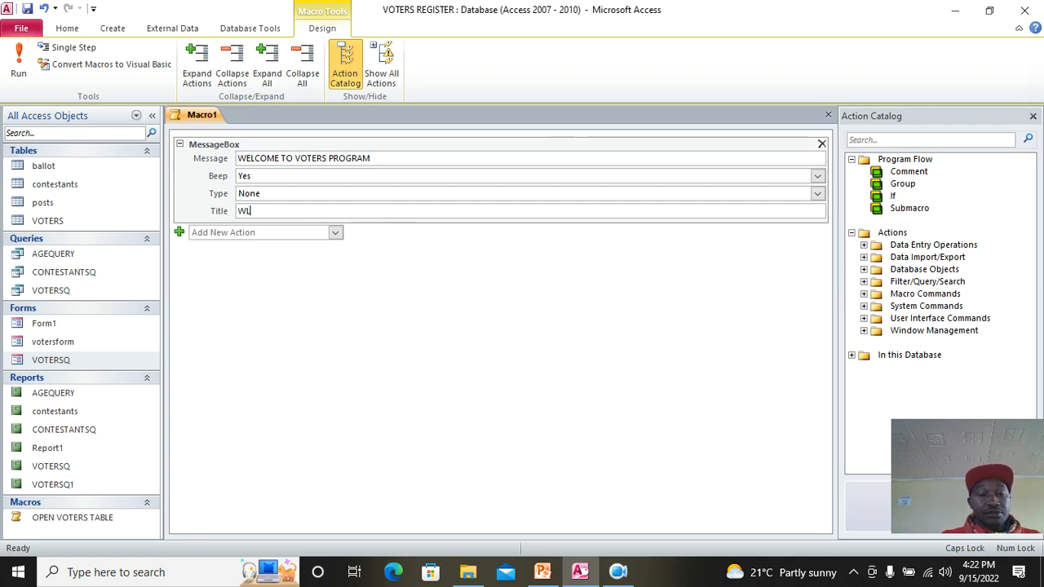
pyautogui.write('ME')
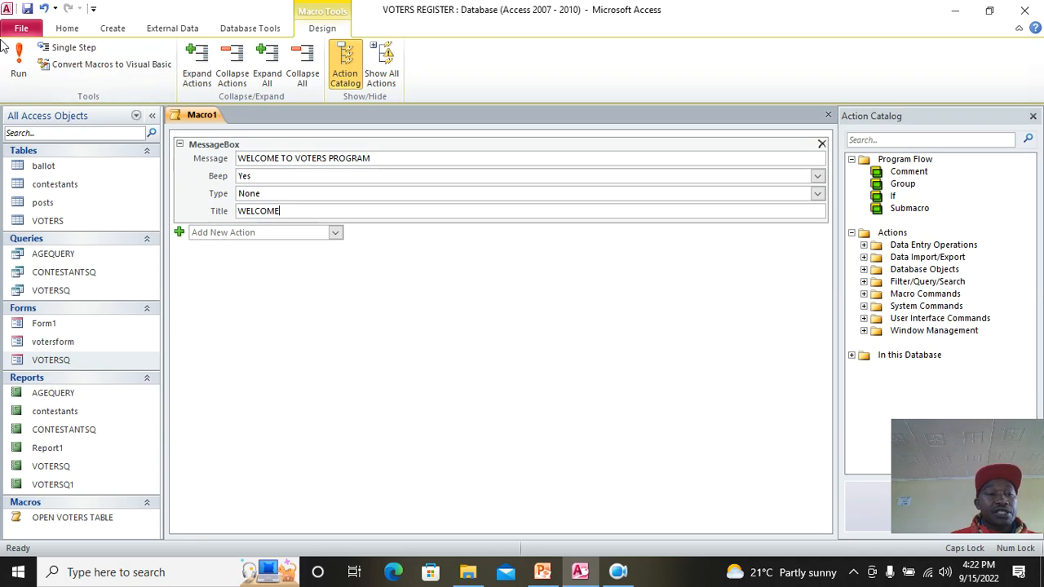
# Save the macro under the name MESSAGE WELCOME.
pyautogui.click(27, 9)
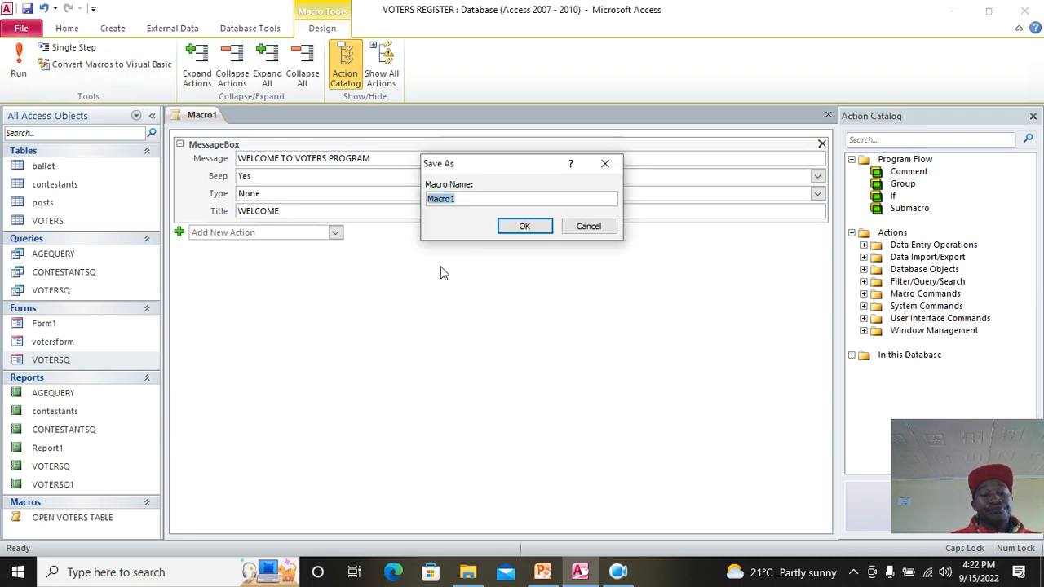
pyautogui.write('MESS')
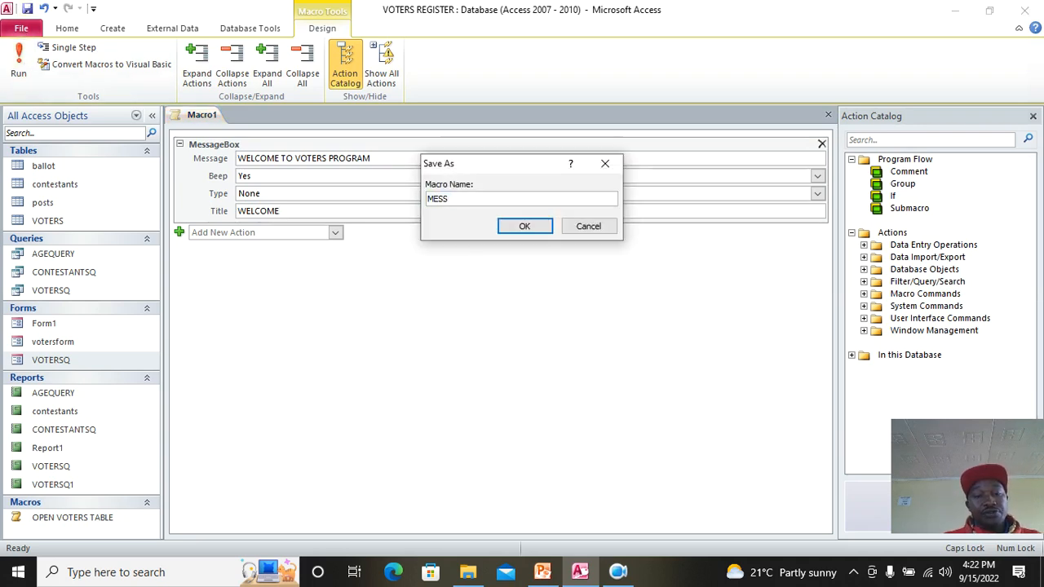
pyautogui.write('AGE WELCOME')
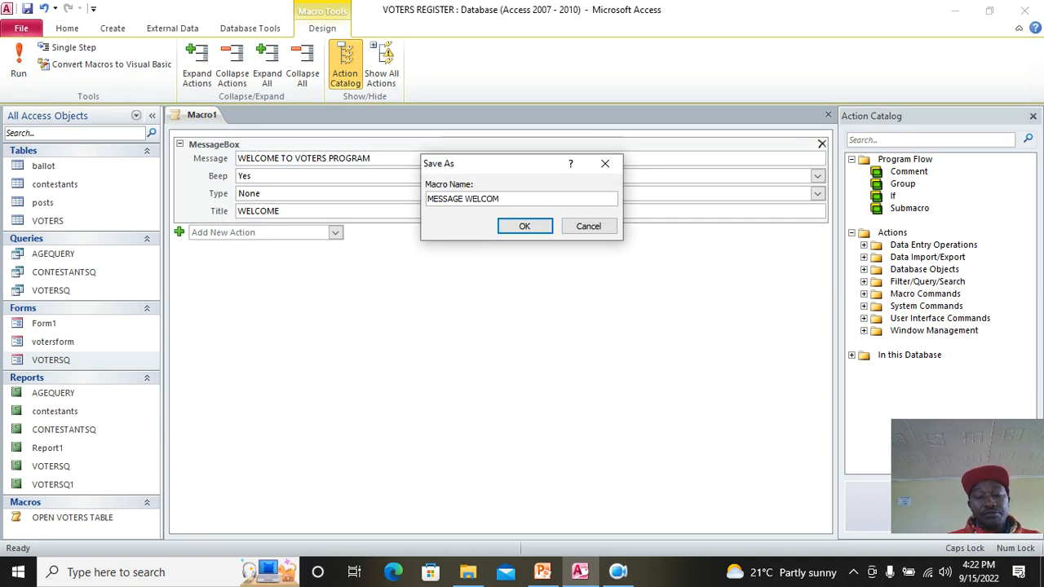
pyautogui.press('Return')
# Run the MESSAGE WELCOME macro to check its message box, and close the macro.
pyautogui.click(16, 88)
pyautogui.moveTo(449, 168); pyautogui.dragTo(428, 249)
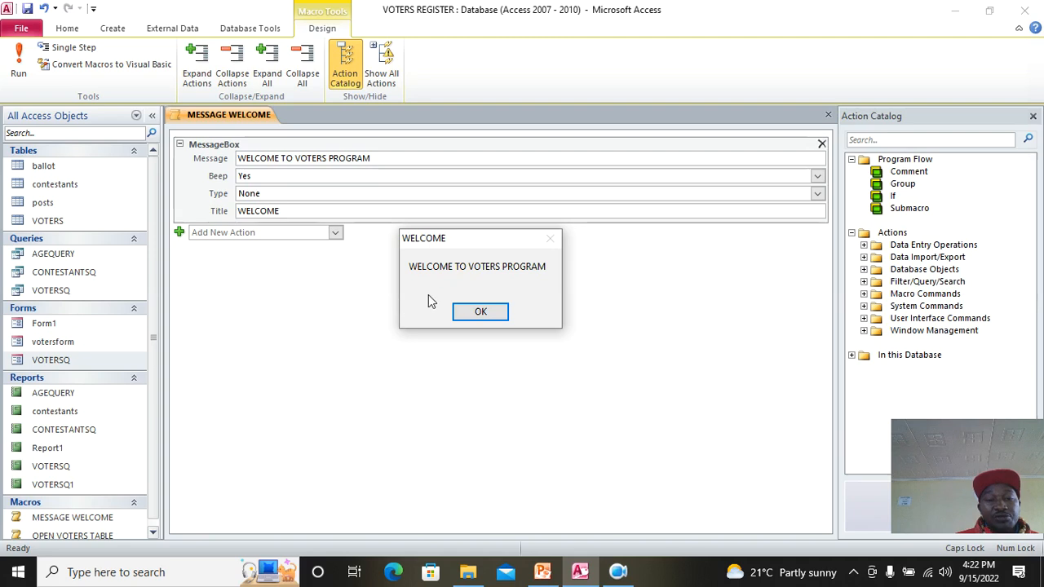
pyautogui.click(495, 317)
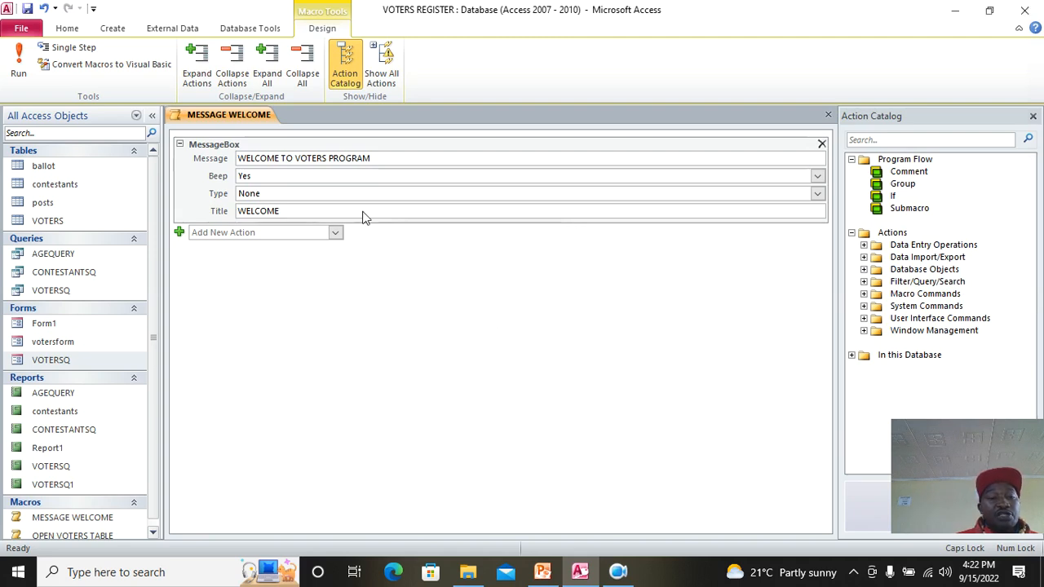
pyautogui.rightClick(228, 115)
pyautogui.click(271, 139)
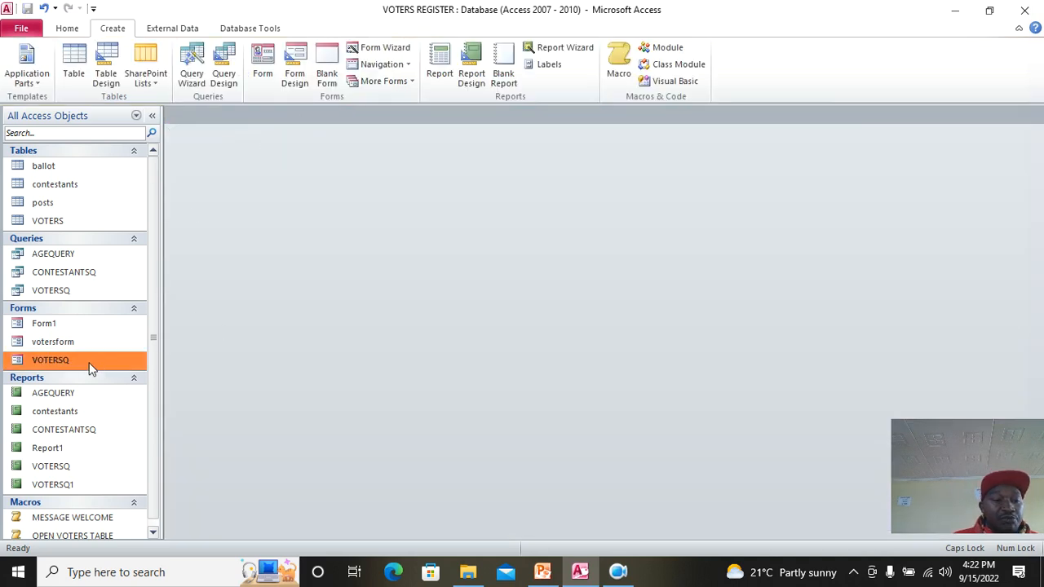
# Open the VOTERSQ form in Design View and assign the MESSAGE WELCOME macro to its On Load event.
pyautogui.rightClick(79, 368)
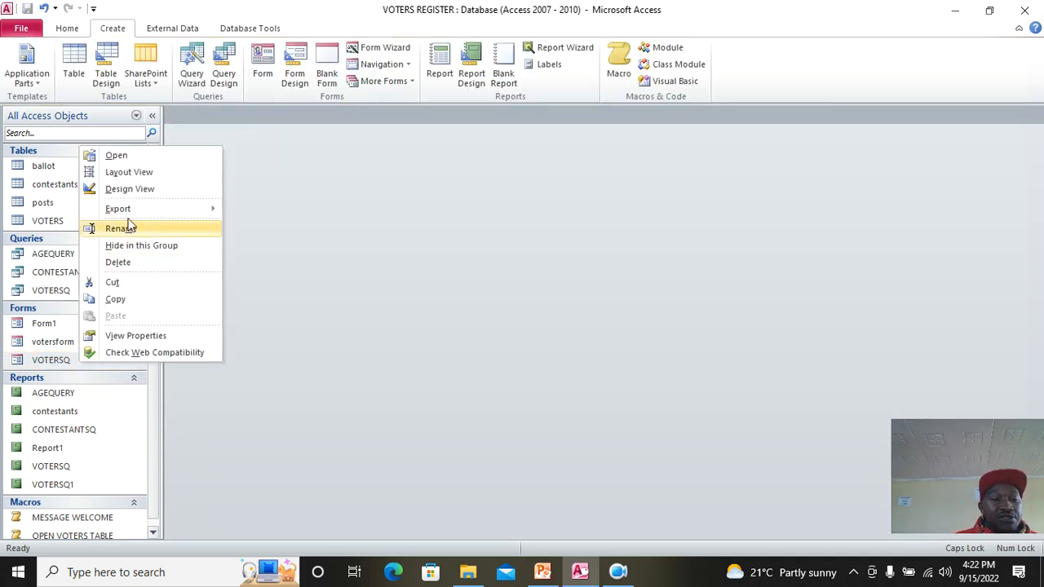
pyautogui.click(135, 189)
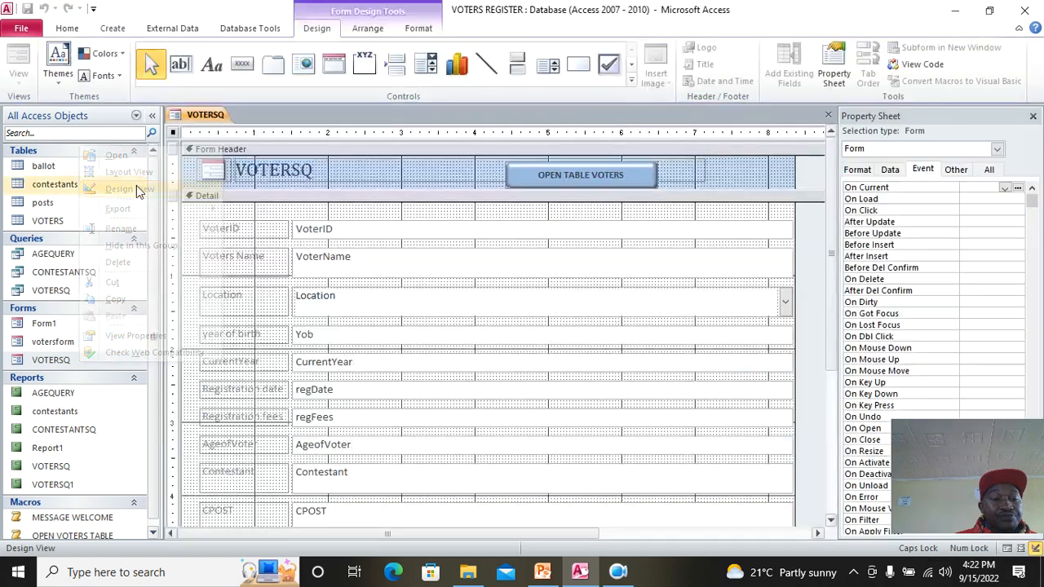
pyautogui.click(972, 199)
pyautogui.click(1004, 199)
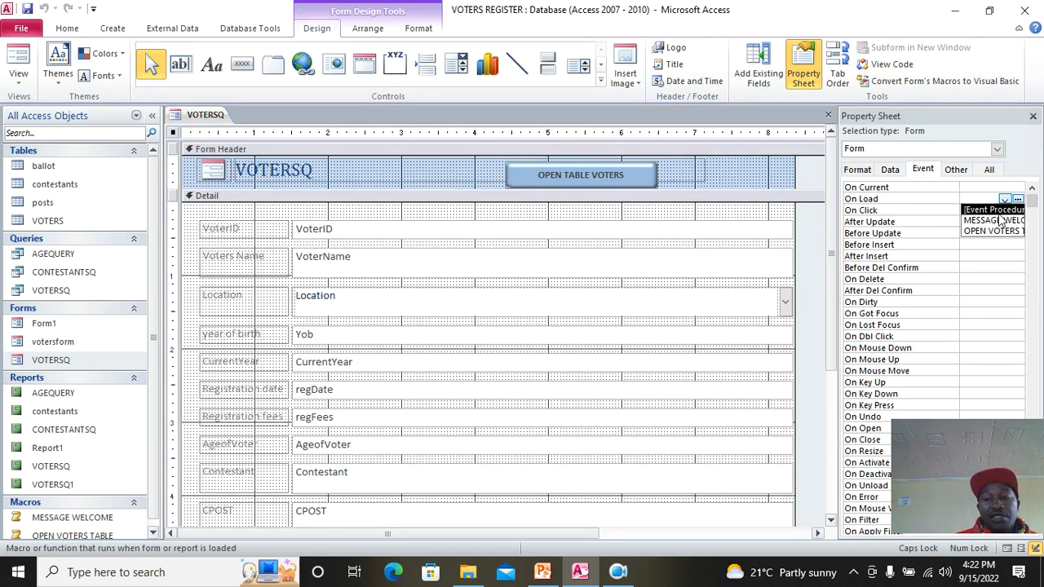
pyautogui.click(1000, 220)
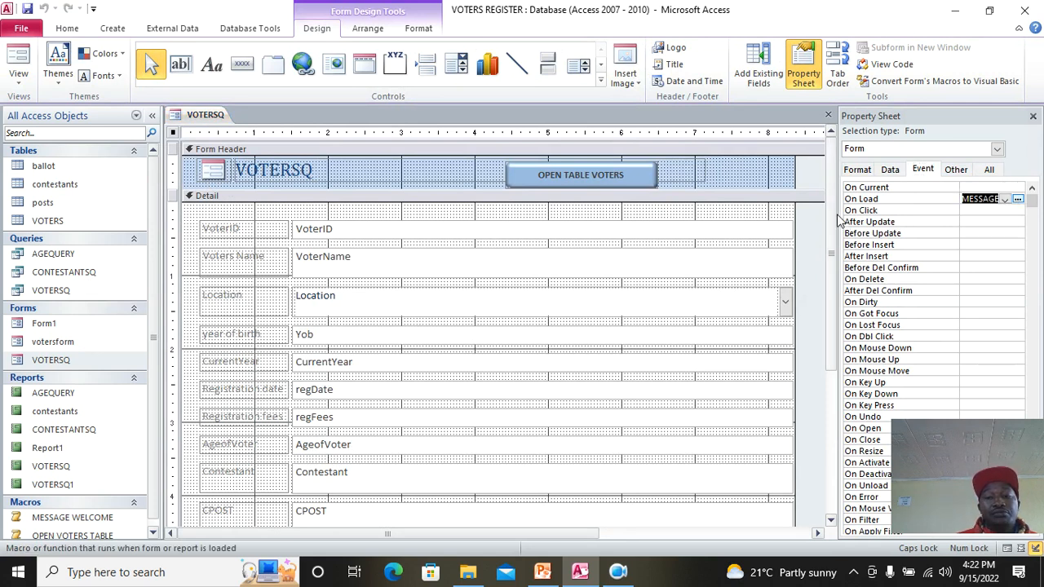
pyautogui.moveTo(837, 220); pyautogui.dragTo(771, 220)
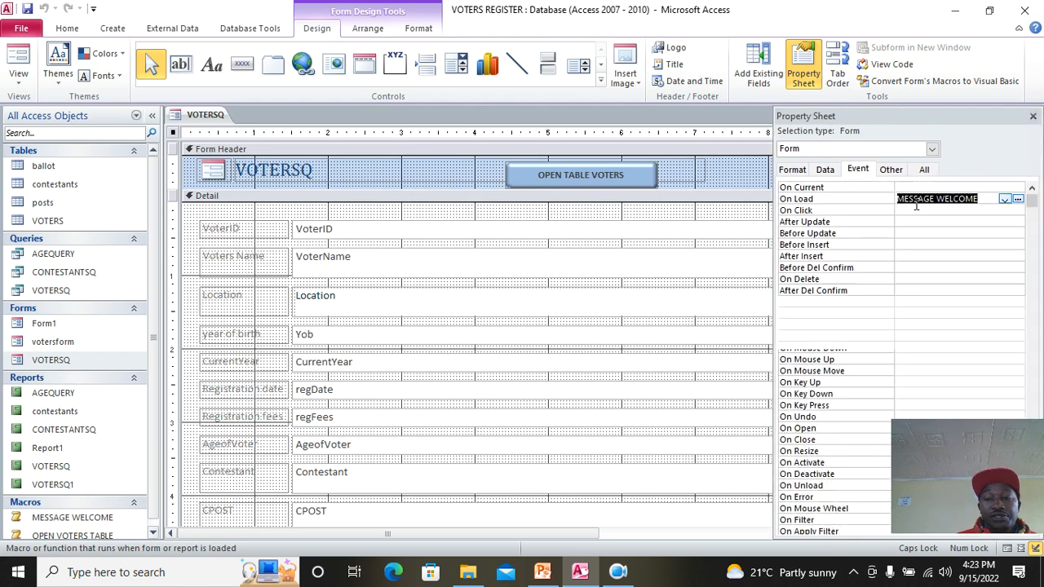
pyautogui.click(1005, 199)
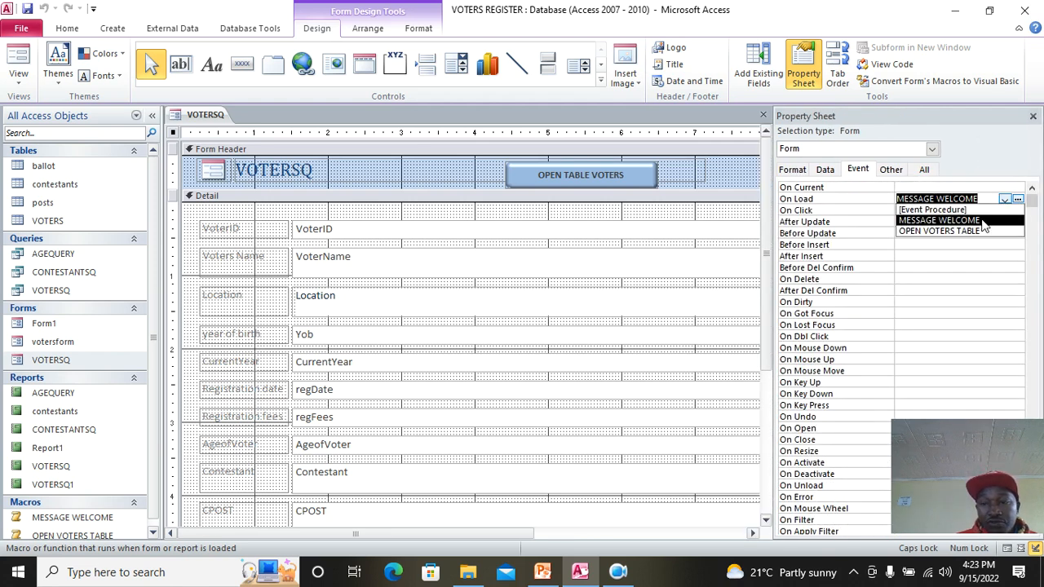
pyautogui.click(934, 220)
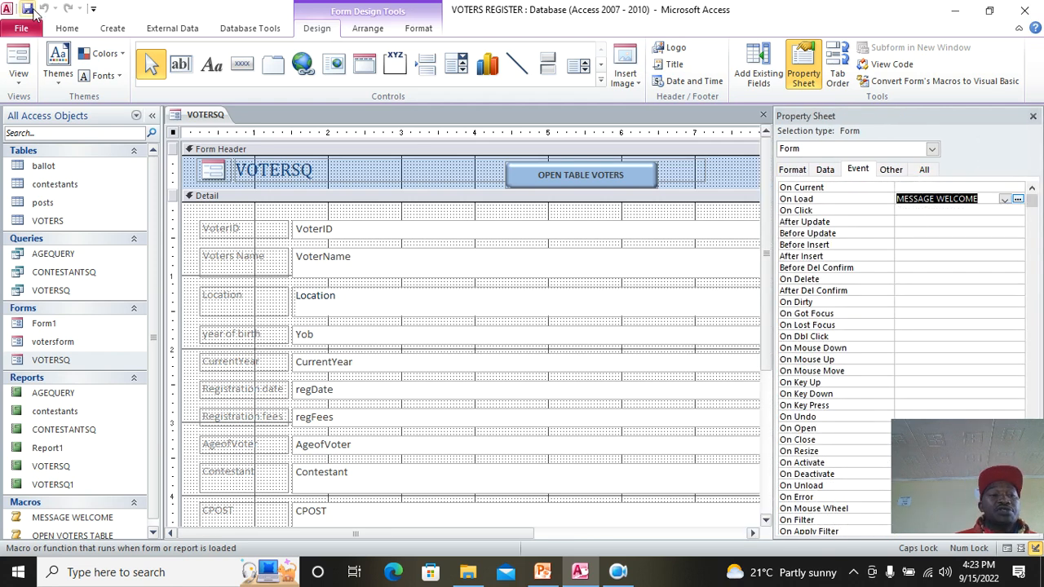
# Check the welcome message in the VOTERSQ form's Form View and again by closing and reopening the form, dismissing the message each time.
pyautogui.click(18, 64)
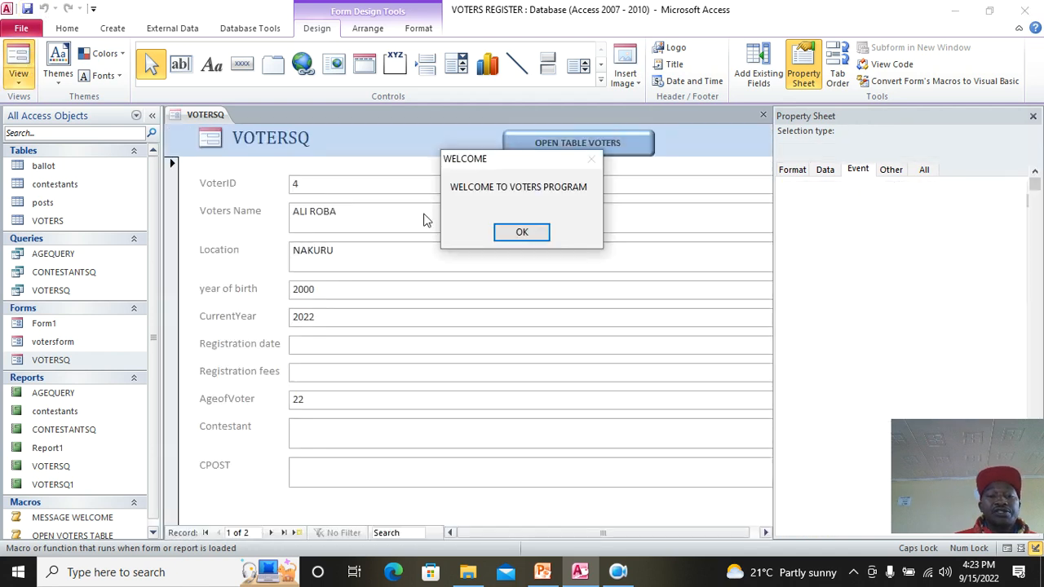
pyautogui.click(522, 235)
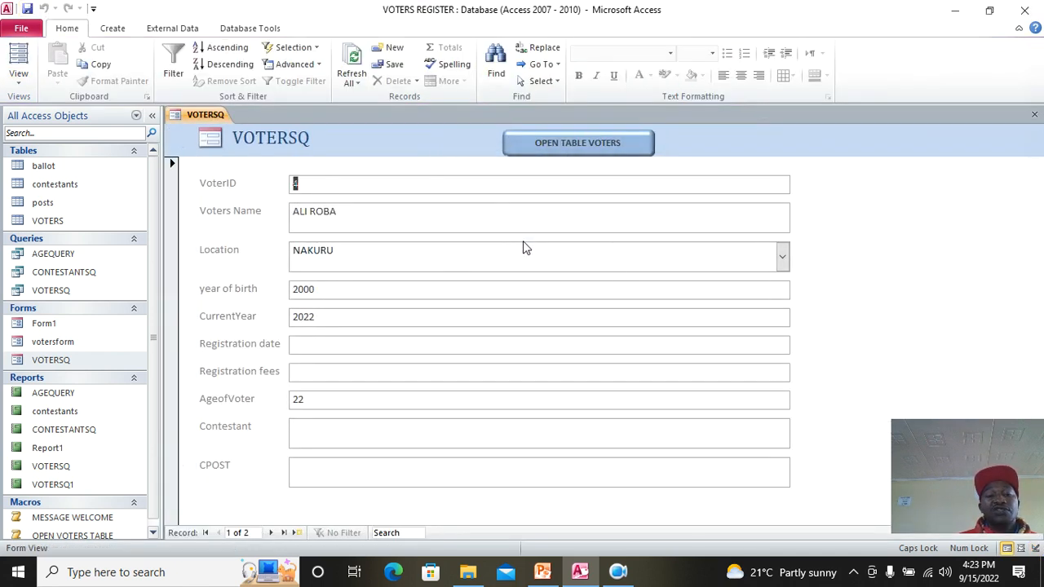
pyautogui.click(1033, 114)
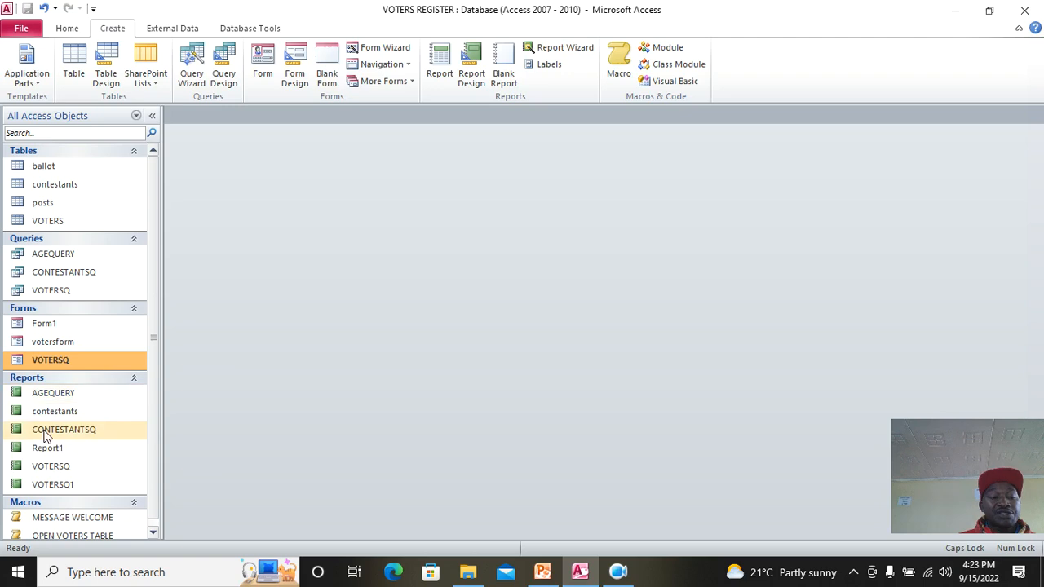
pyautogui.doubleClick(72, 365)
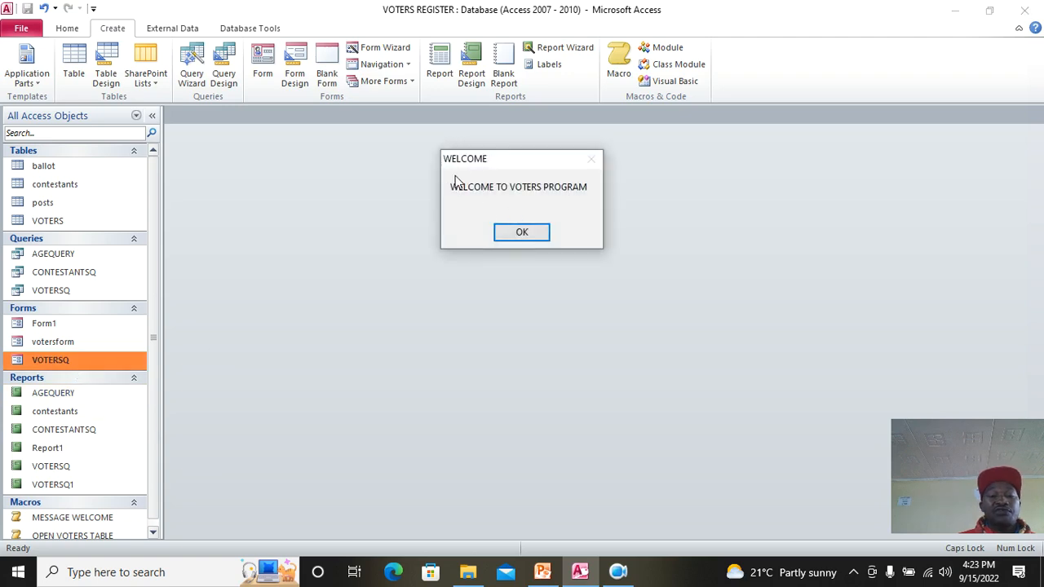
pyautogui.click(521, 233)
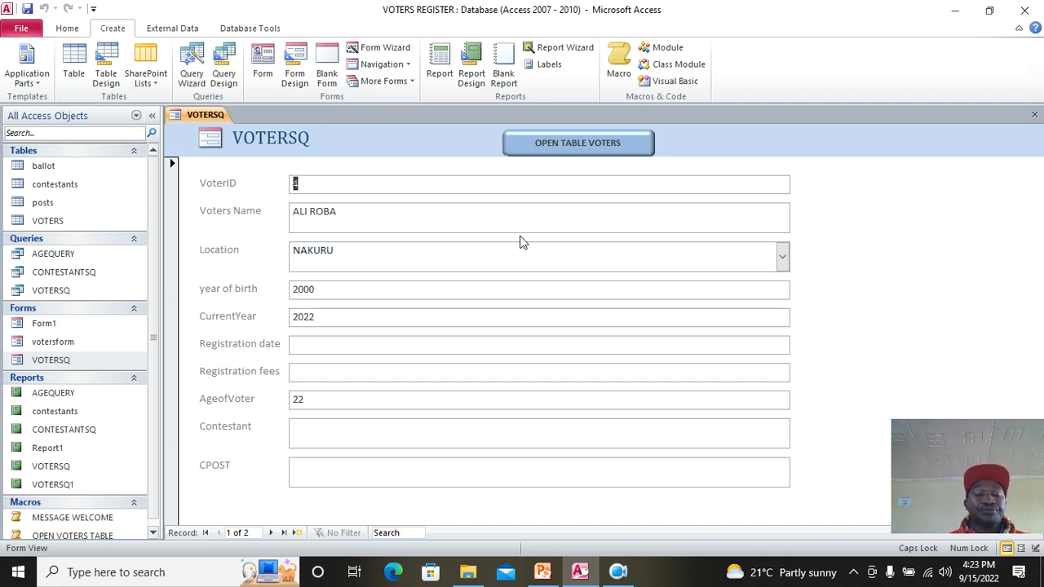
pyautogui.click(618, 571)
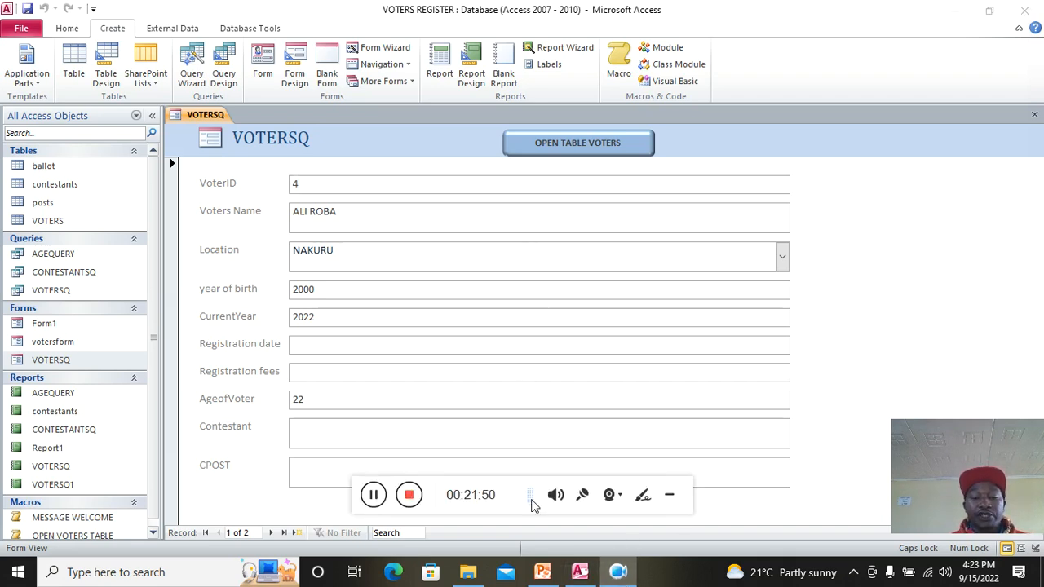